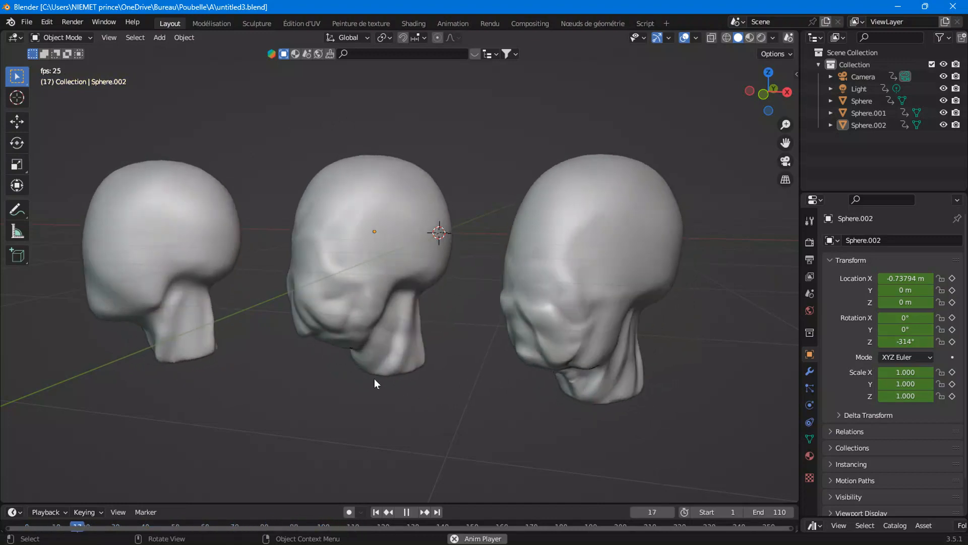
Start a new general file without saving changes to the current one
left_click(28, 22)
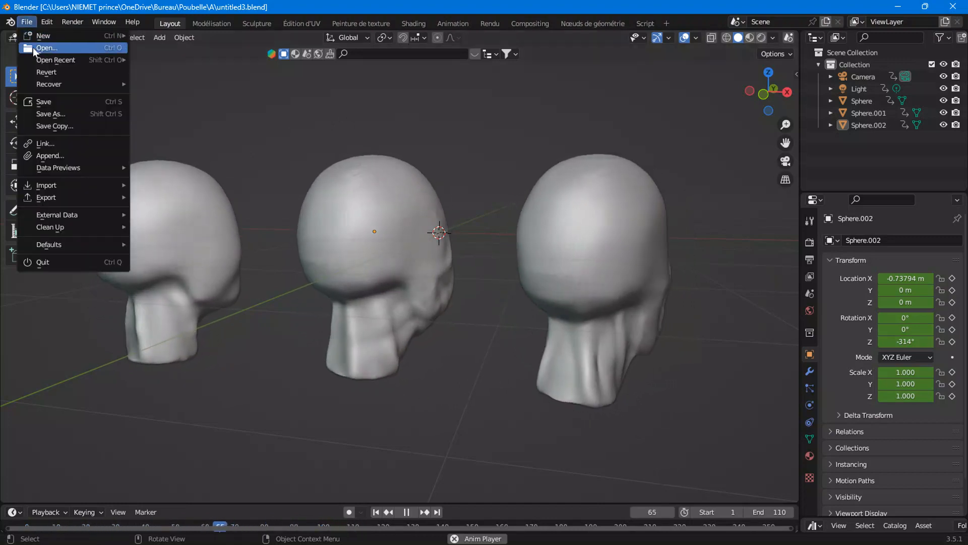
mouse_move(101, 35)
left_click(168, 36)
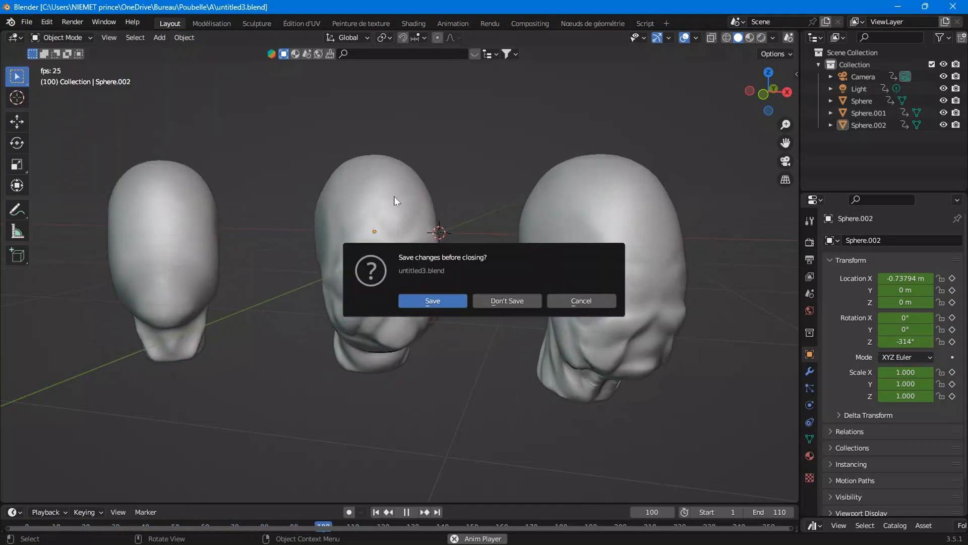
left_click(525, 300)
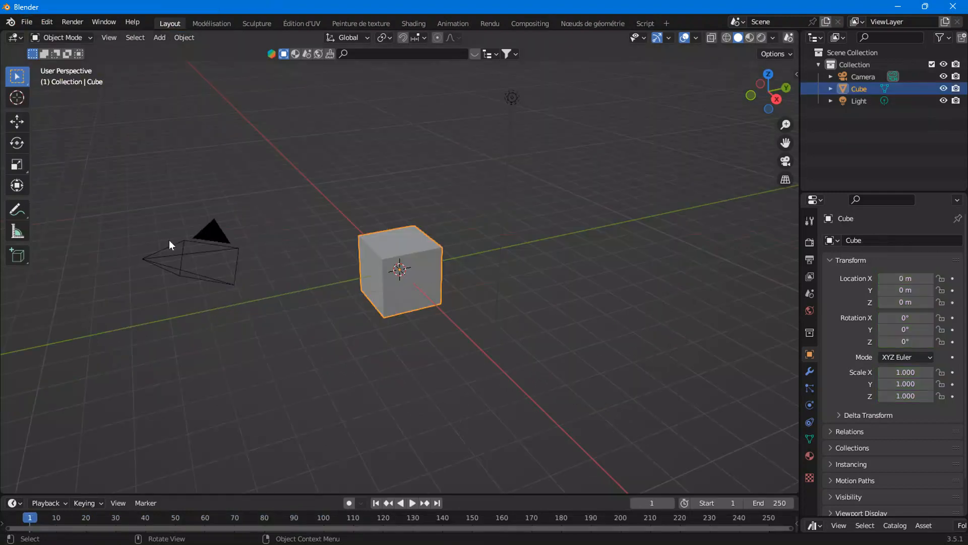
Delete the default cube and add a UV sphere in its place
right_click(396, 260)
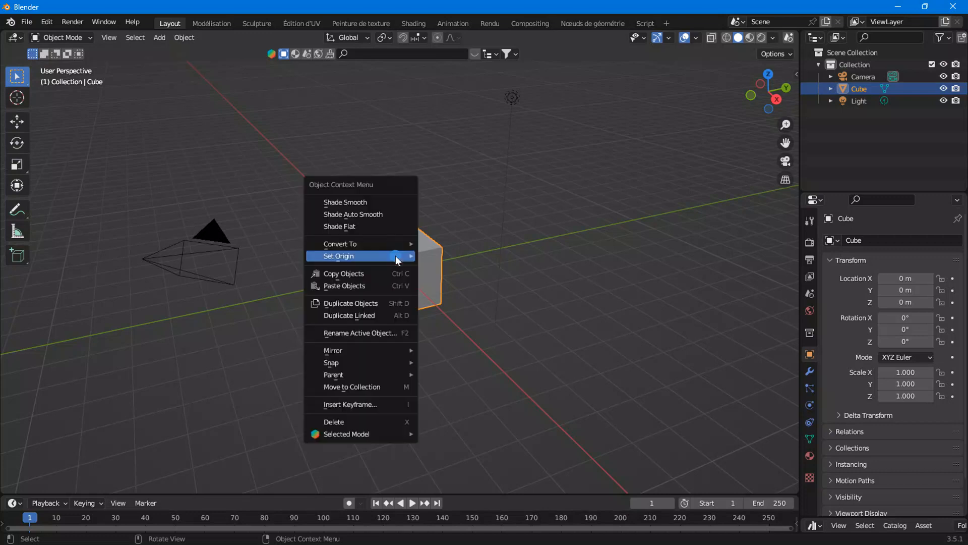
left_click(353, 422)
left_click(160, 38)
mouse_move(176, 47)
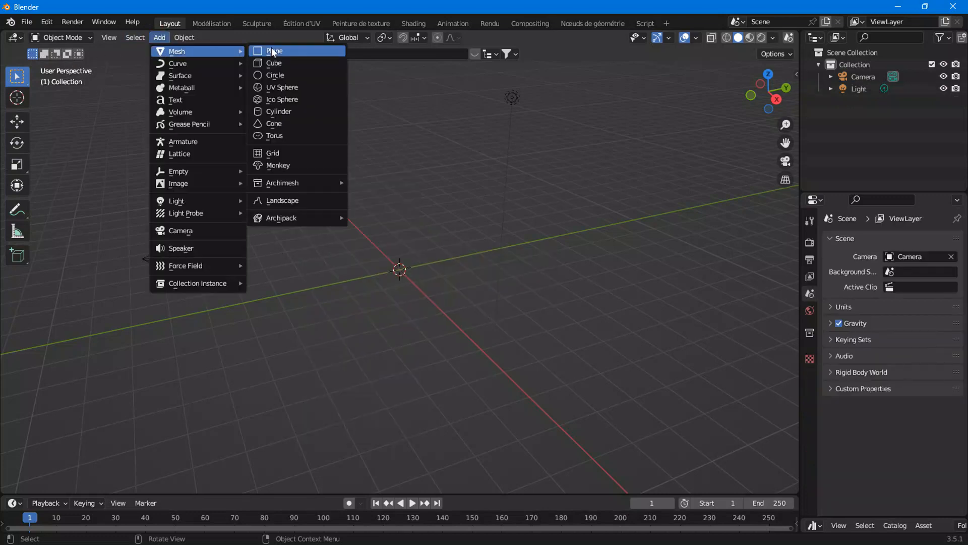
left_click(280, 88)
Open the Sculpting workspace and switch the view to right orthographic
scroll(421, 367, "up", 8)
middle_click_drag(429, 374, 445, 319)
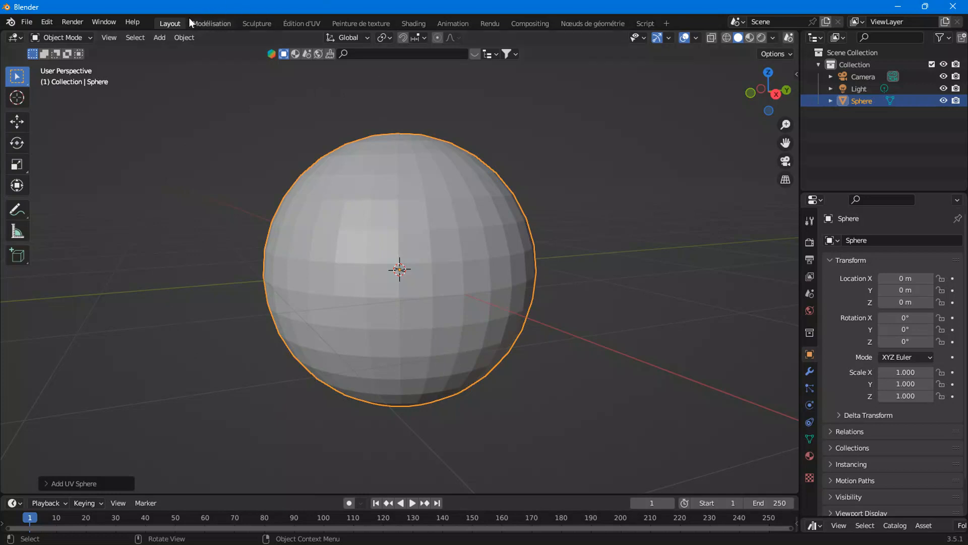
left_click(256, 23)
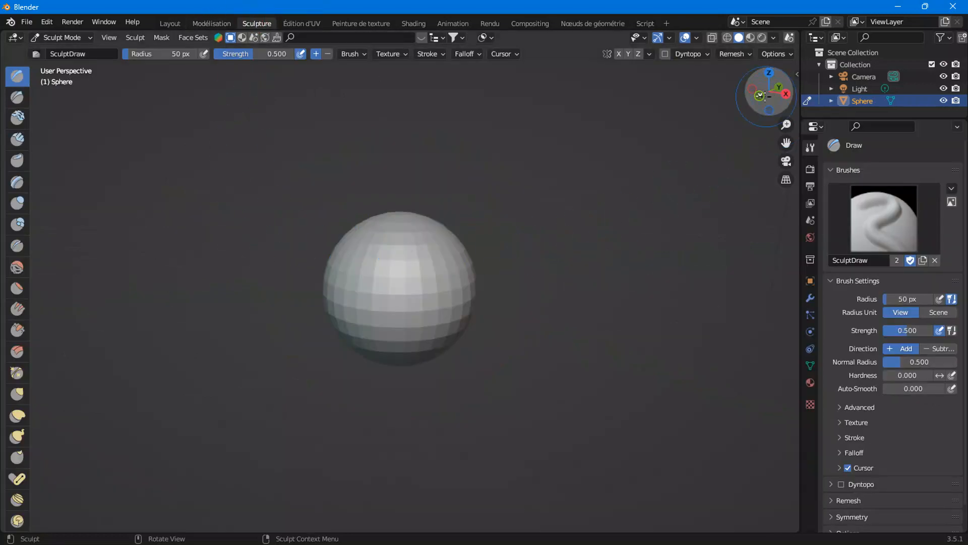
scroll(585, 301, "up", 3)
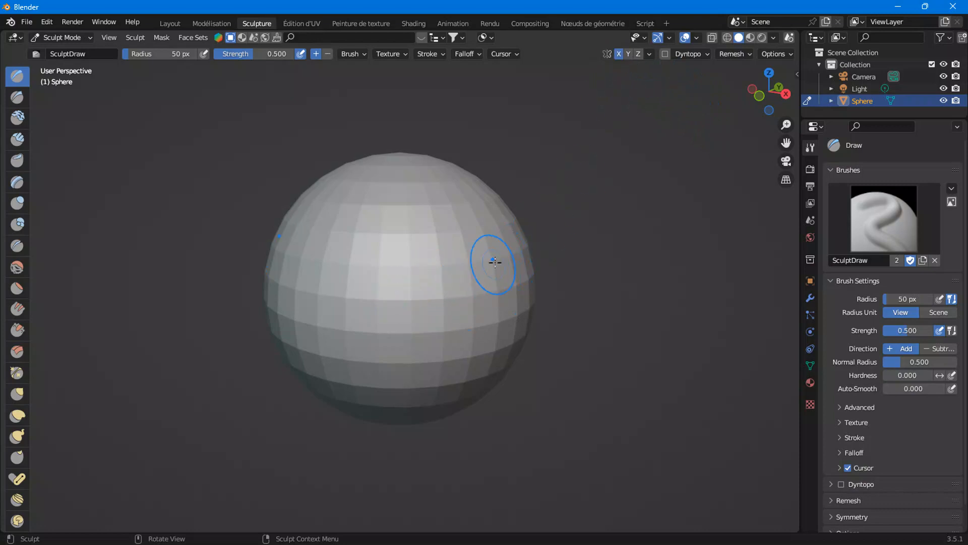
middle_click_drag(452, 261, 487, 287)
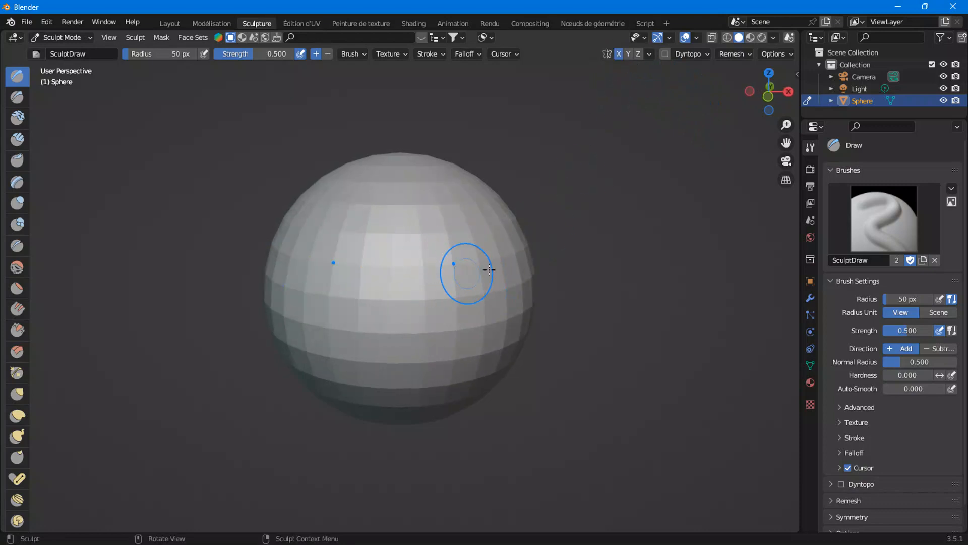
left_click(788, 92)
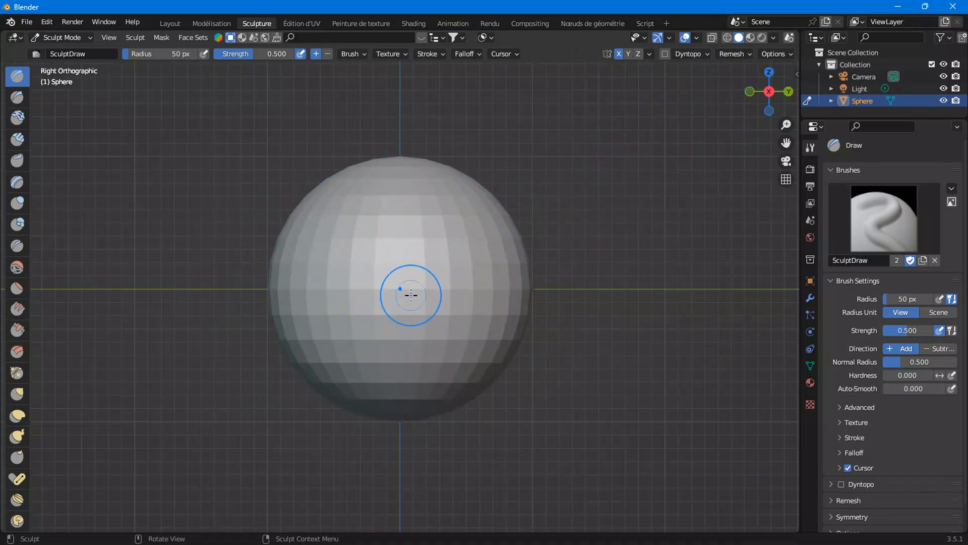
Select the Elastic Deform brush and set its radius to 145 px and strength to 0.396
left_click(17, 416)
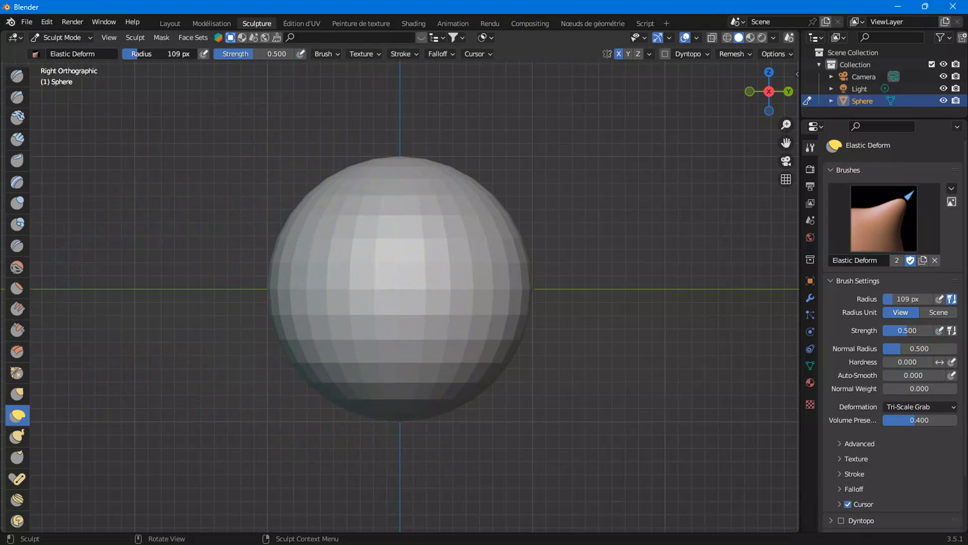
left_click_drag(143, 54, 143, 54)
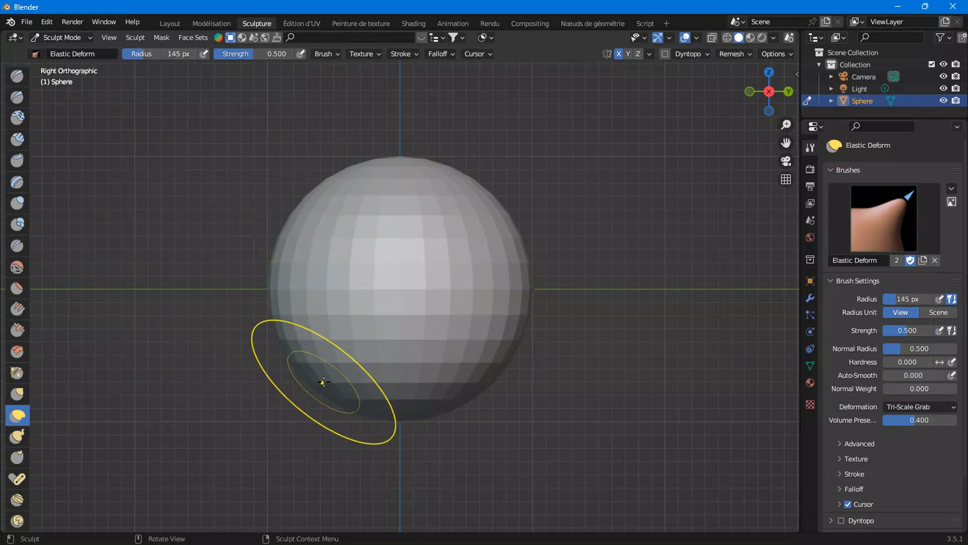
scroll(323, 393, "down", 1)
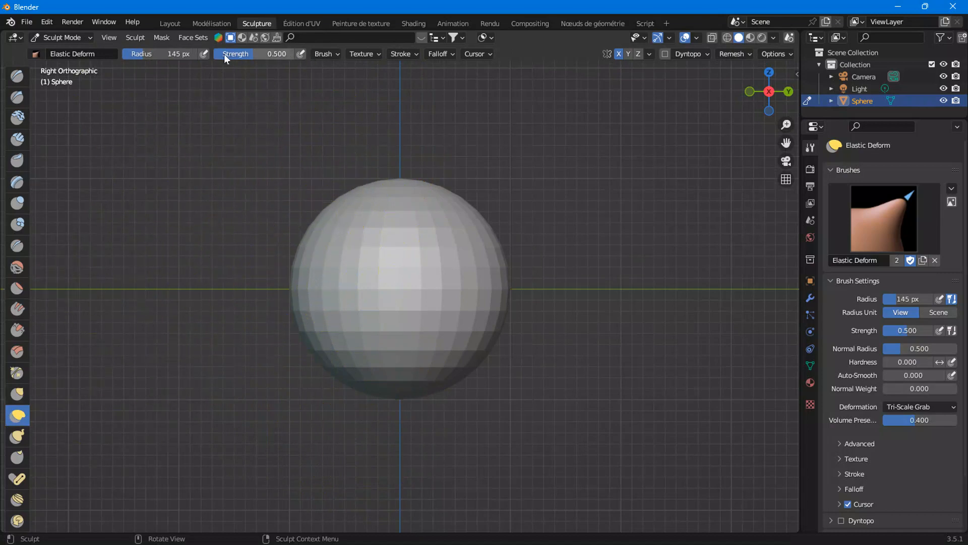
left_click_drag(254, 53, 238, 53)
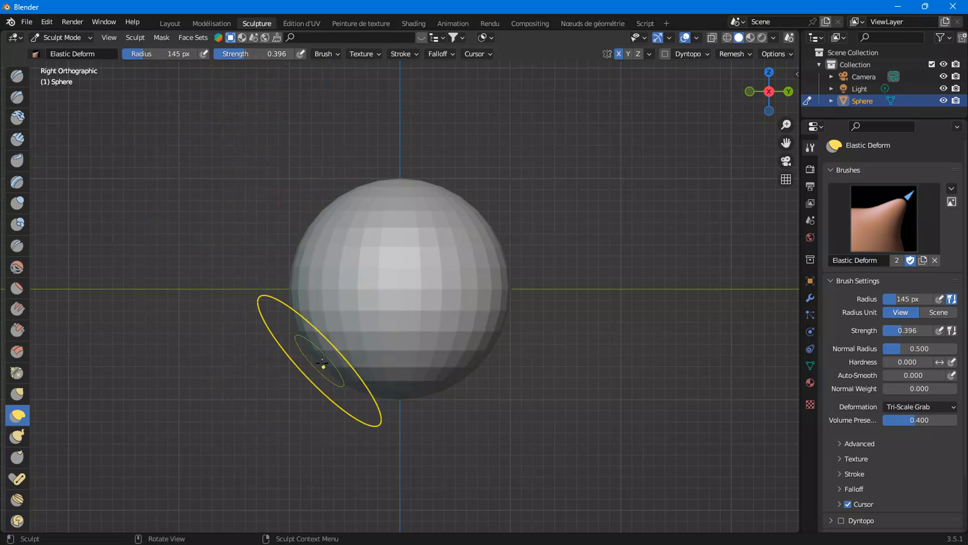
Pull the sphere with Elastic Deform strokes into an egg-like head shape with a slanted lower front
left_click_drag(342, 379, 298, 426)
left_click_drag(311, 246, 283, 197)
left_click_drag(294, 320, 319, 348)
mouse_move(322, 406)
left_mouse_down()
mouse_move(289, 497)
mouse_move(315, 401)
left_mouse_up()
left_click_drag(318, 400, 303, 415)
left_click_drag(296, 324, 303, 334)
mouse_move(331, 206)
left_mouse_down()
mouse_move(355, 221)
mouse_move(307, 234)
left_mouse_up()
left_click_drag(385, 192, 378, 186)
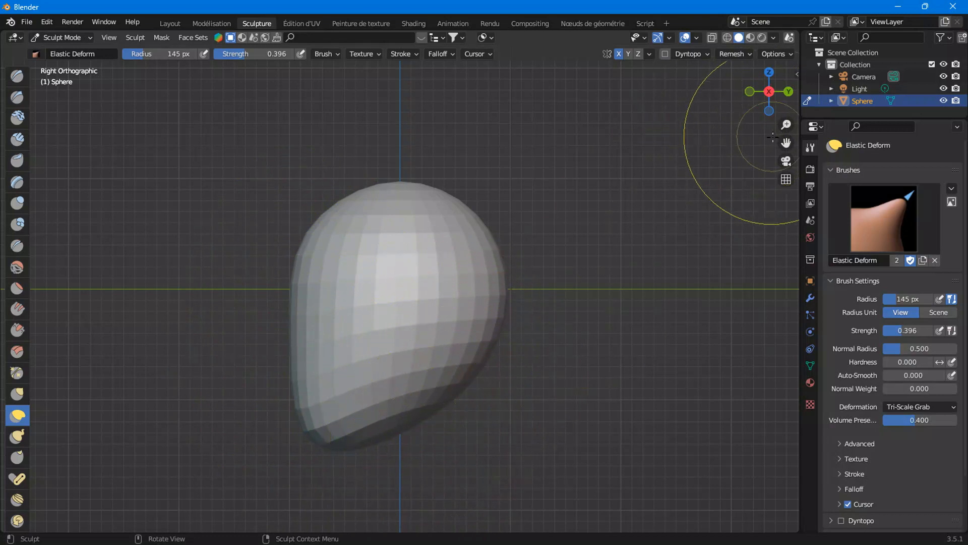
Reshape the underside of the head with Elastic Deform strokes to start the jaw area
scroll(418, 396, "up", 3)
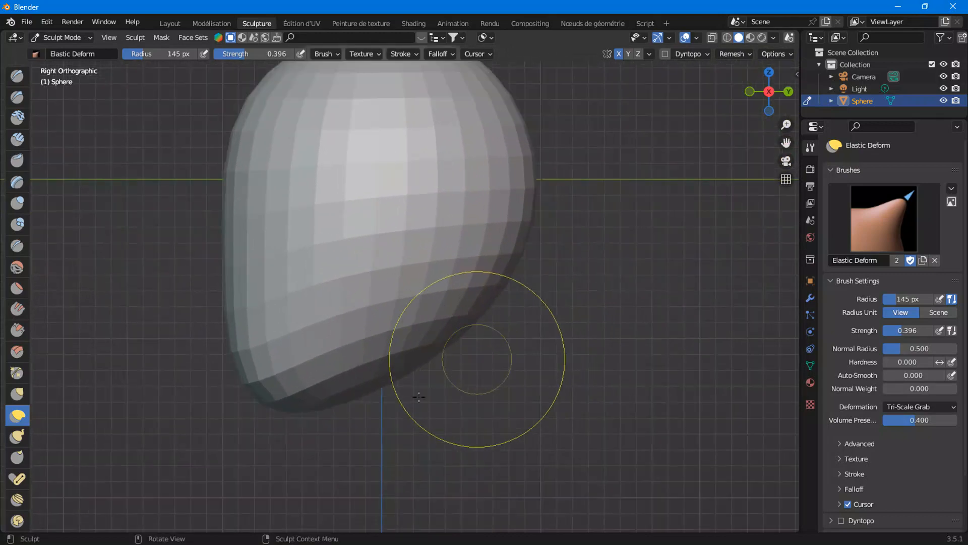
left_click_drag(252, 390, 245, 393)
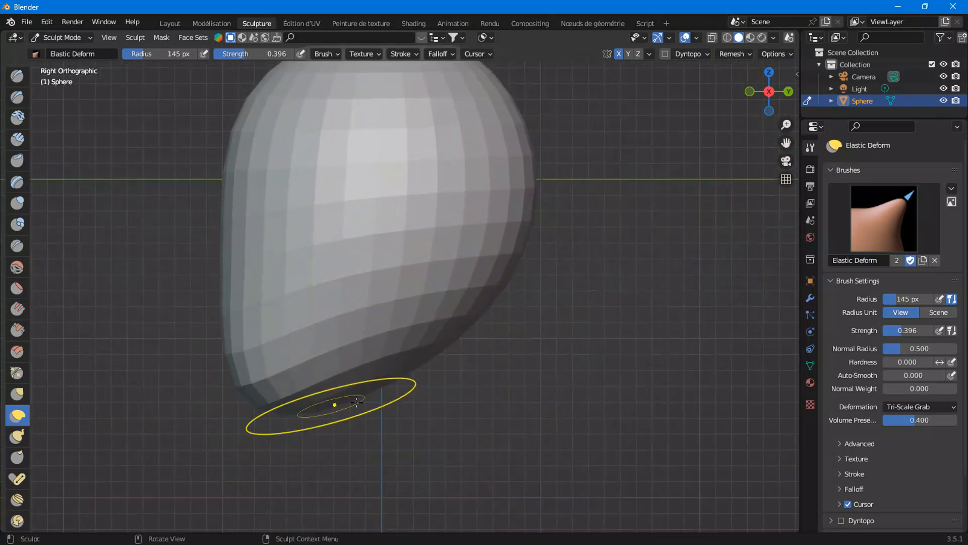
mouse_move(373, 379)
left_mouse_down()
mouse_move(369, 526)
mouse_move(298, 385)
mouse_move(231, 413)
left_mouse_up()
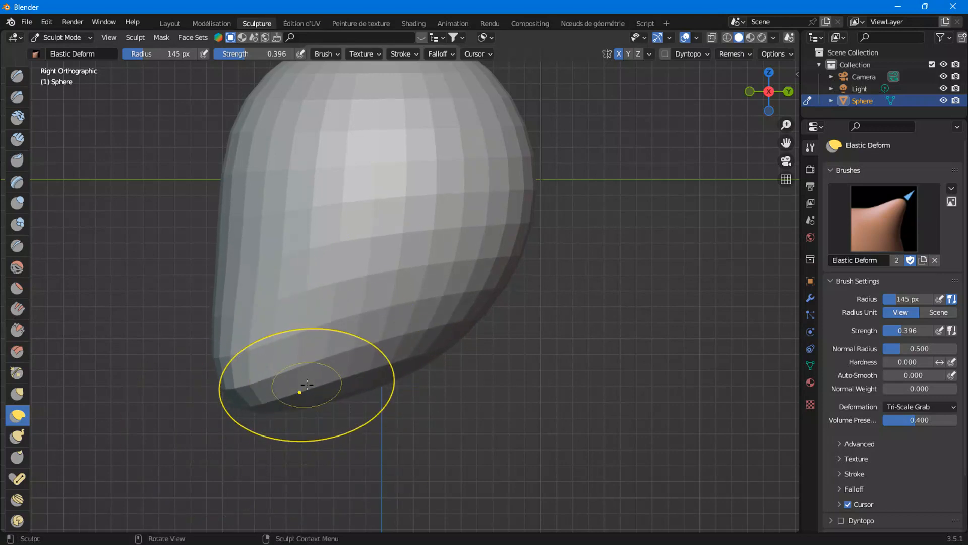
mouse_move(307, 384)
left_mouse_down()
mouse_move(270, 404)
mouse_move(305, 387)
left_mouse_up()
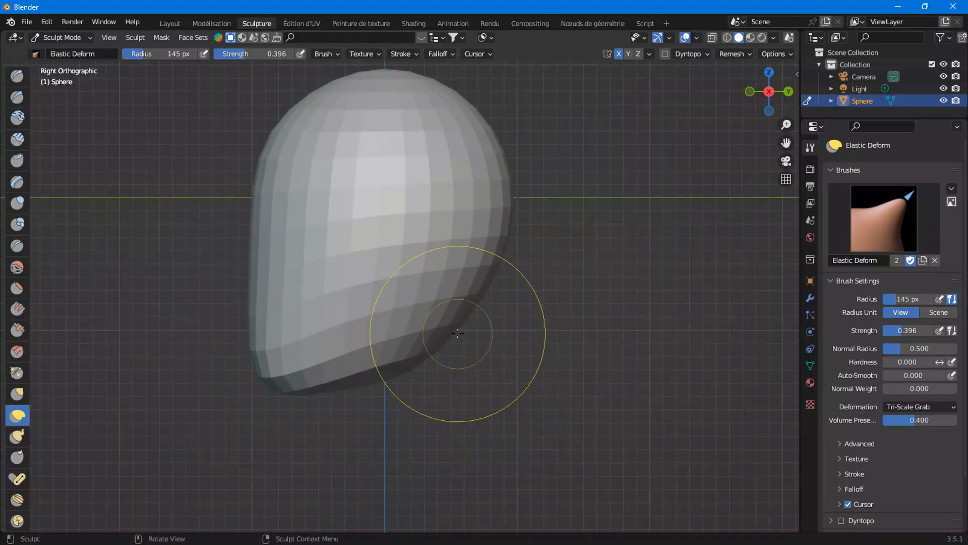
mouse_move(443, 325)
left_mouse_down()
mouse_move(449, 313)
mouse_move(334, 231)
mouse_move(380, 258)
mouse_move(395, 294)
mouse_move(321, 229)
mouse_move(201, 162)
mouse_move(363, 271)
mouse_move(331, 271)
mouse_move(432, 351)
mouse_move(409, 352)
mouse_move(287, 271)
mouse_move(363, 323)
left_mouse_up()
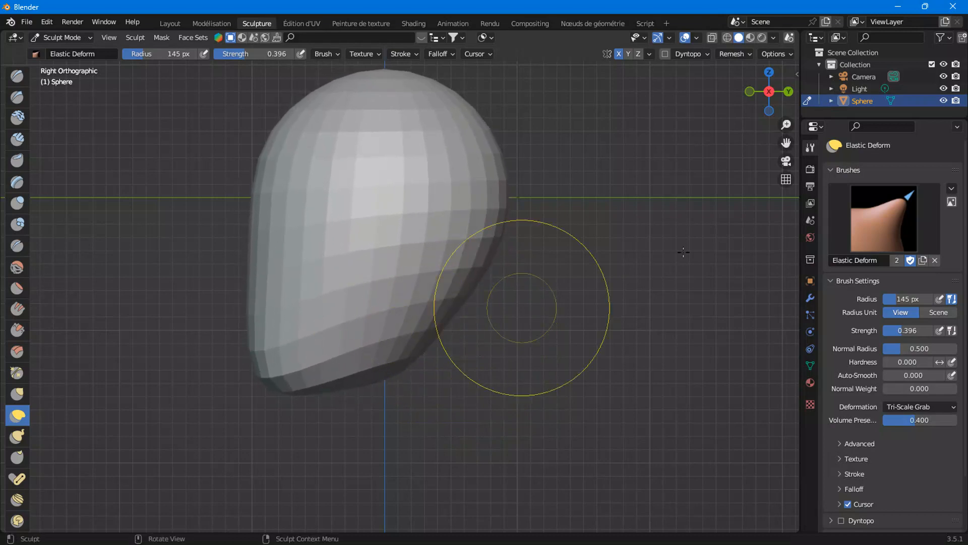
Switch the viewport shading to wireframe, undoing a stray deform stroke
left_click_drag(786, 142, 785, 178)
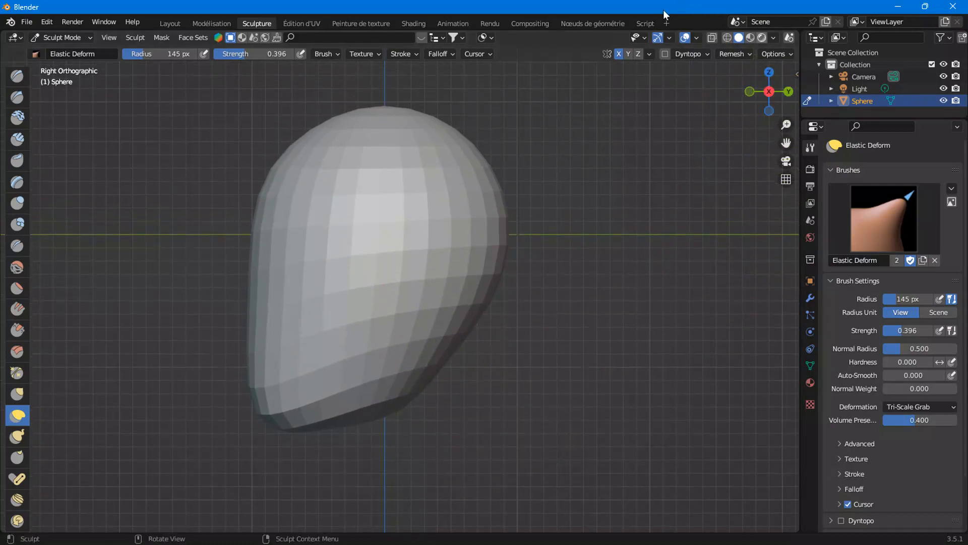
left_click(728, 37)
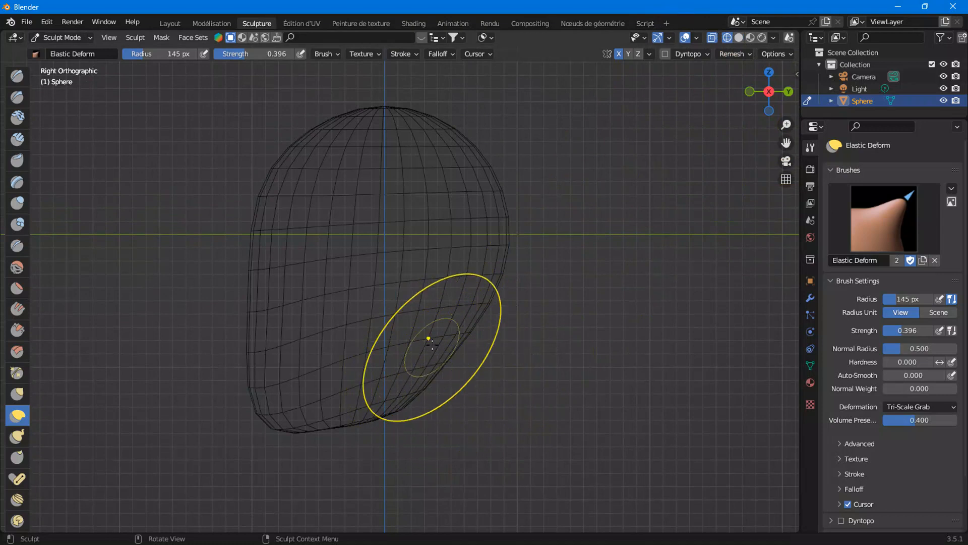
mouse_move(436, 362)
left_mouse_down()
mouse_move(348, 293)
mouse_move(329, 298)
left_mouse_up()
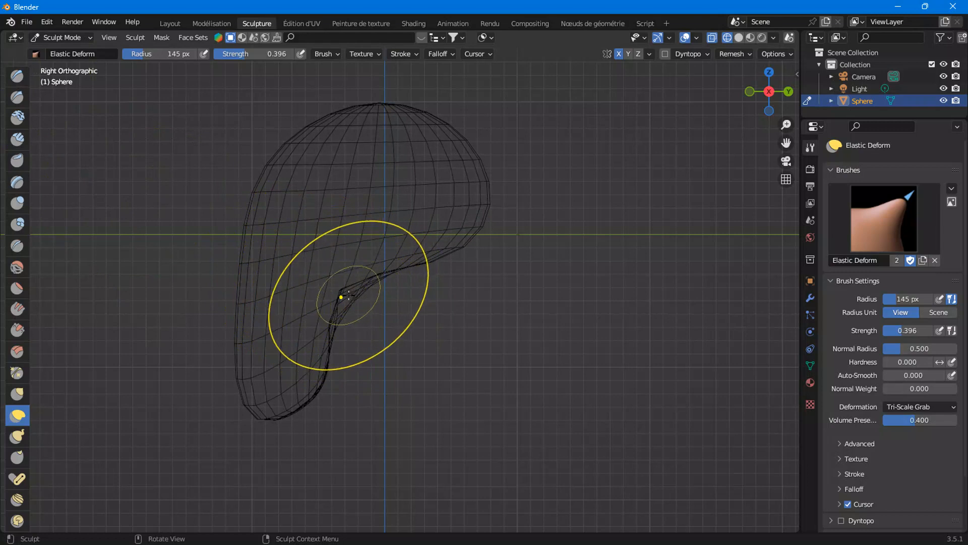
key("ctrl+z")
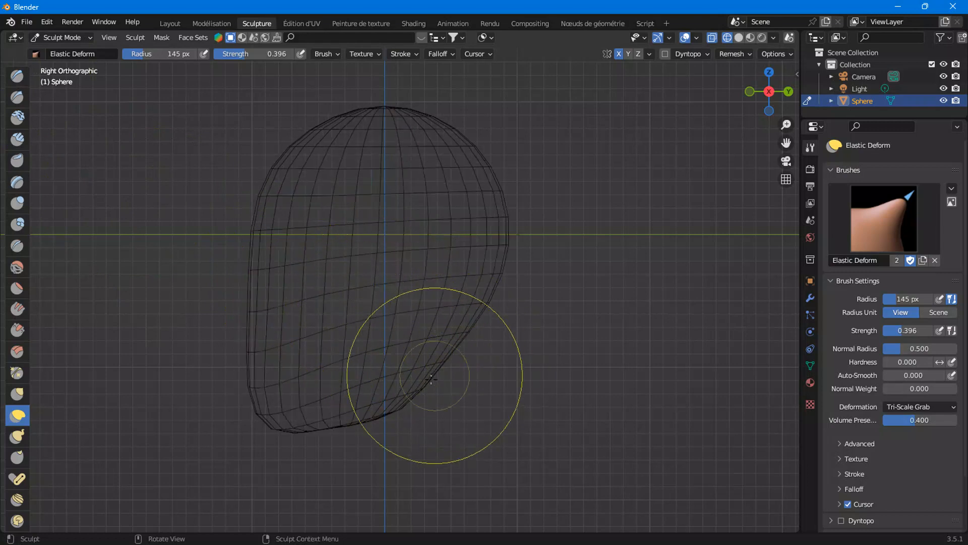
Push the lower front of the head inward with Elastic Deform to carve the face and jaw profile
left_click_drag(323, 426, 298, 358)
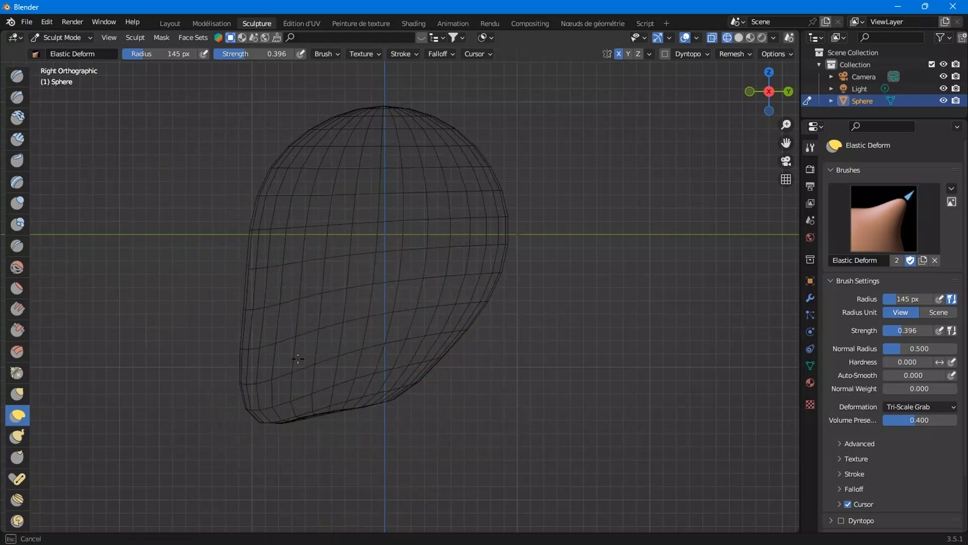
left_click_drag(363, 384, 374, 374)
mouse_move(443, 350)
left_mouse_down()
mouse_move(389, 284)
mouse_move(238, 197)
mouse_move(306, 255)
left_mouse_up()
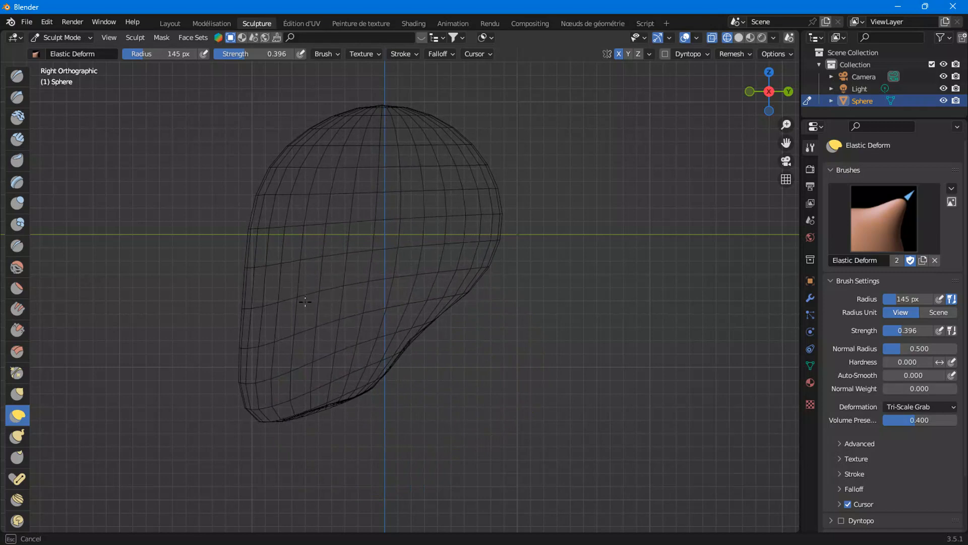
left_click_drag(423, 347, 277, 243)
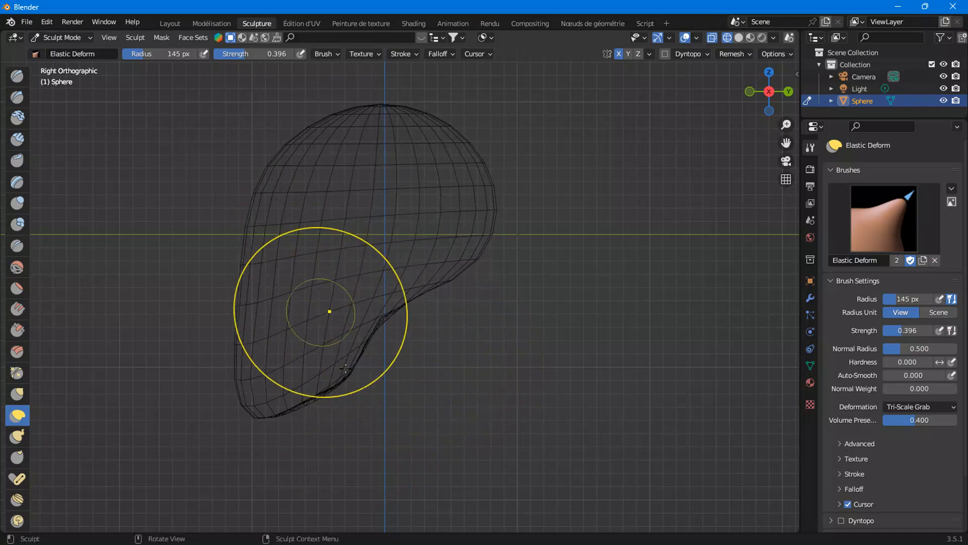
left_click_drag(341, 377, 365, 492)
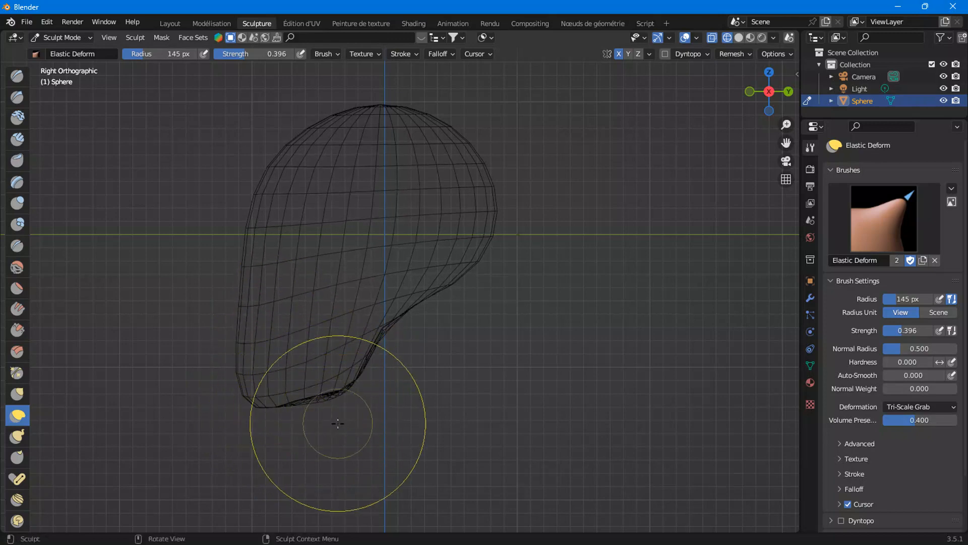
middle_click_drag(330, 421, 330, 379)
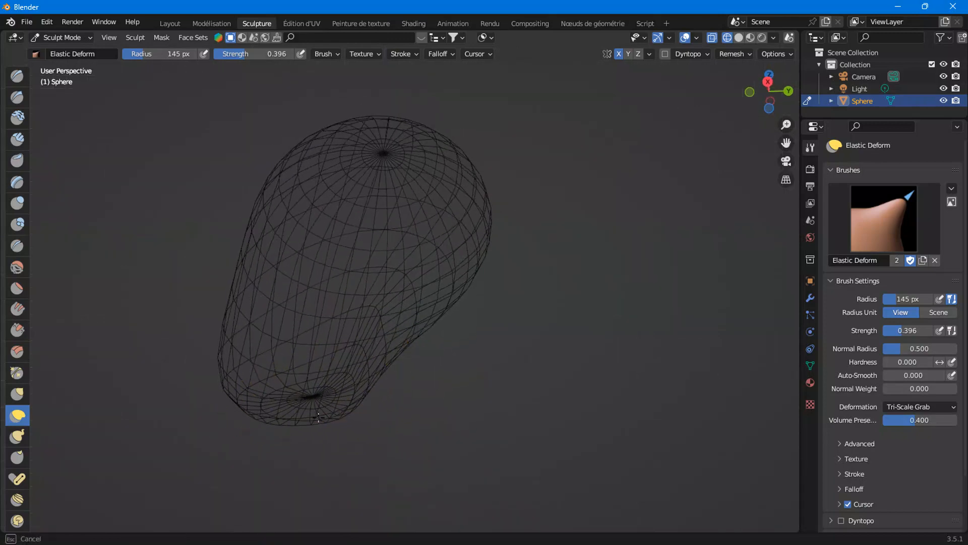
Return to right orthographic view and refine the chin underside with Elastic Deform strokes
left_click_drag(328, 447, 334, 445)
middle_click_drag(334, 445, 335, 484)
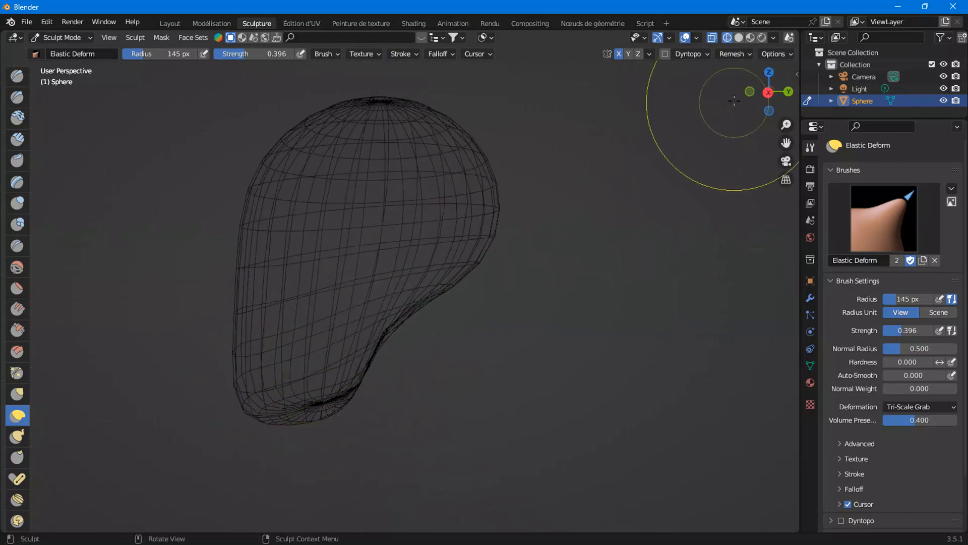
left_click(767, 93)
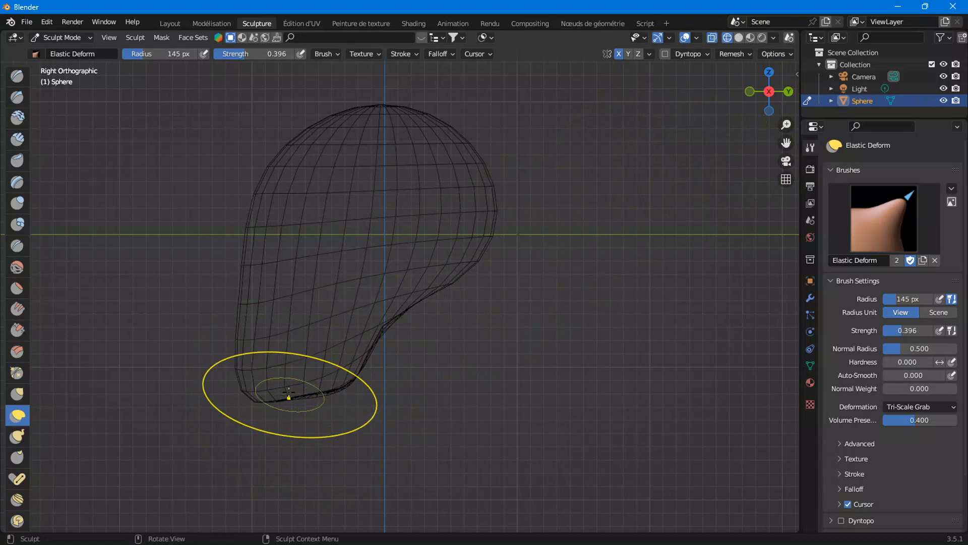
left_click_drag(247, 389, 270, 391)
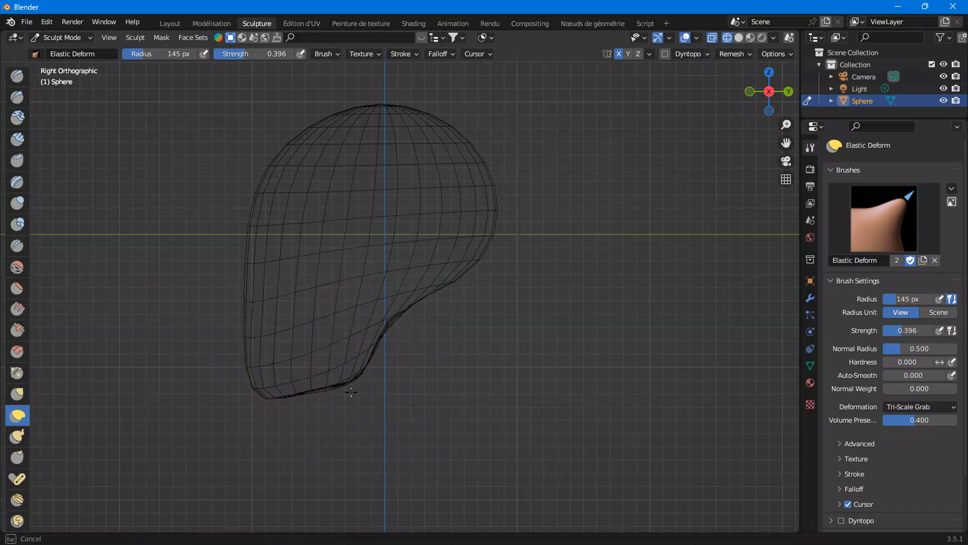
left_click_drag(373, 328, 364, 328)
Continue shaping the face, top of the skull and chin with more Elastic Deform strokes
scroll(468, 280, "down", 2)
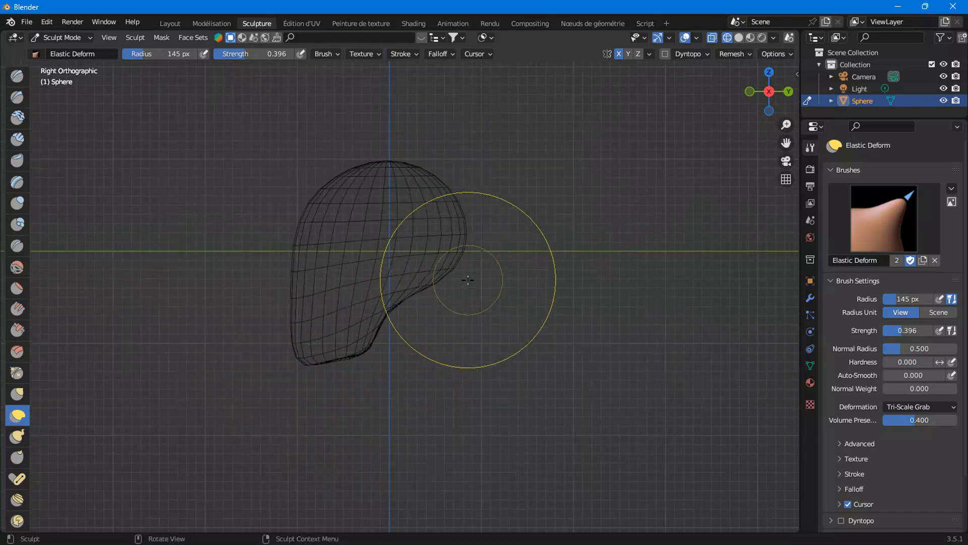
mouse_move(442, 272)
left_mouse_down()
mouse_move(444, 360)
mouse_move(454, 270)
left_mouse_up()
left_click_drag(443, 201, 446, 283)
left_click_drag(391, 174, 374, 186)
left_click_drag(442, 189, 456, 182)
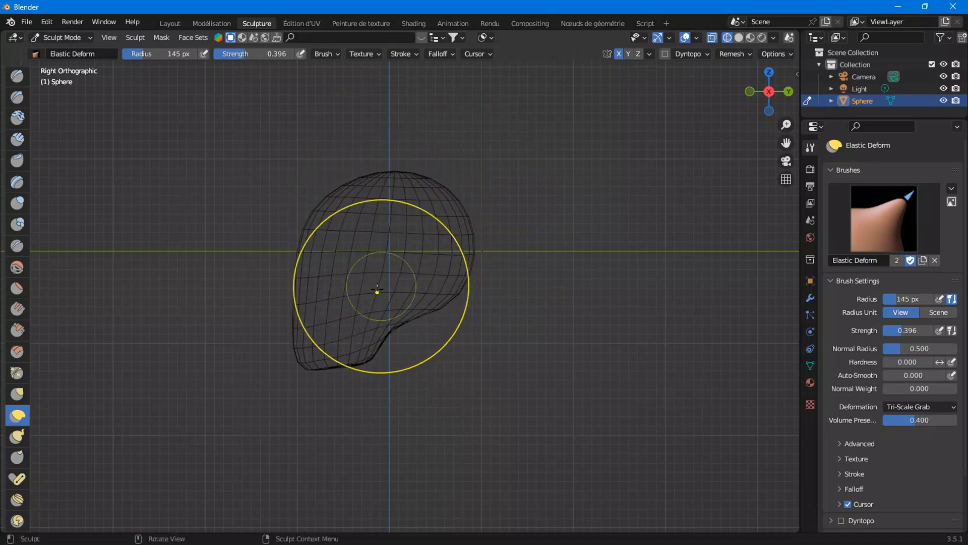
left_click_drag(305, 360, 322, 355)
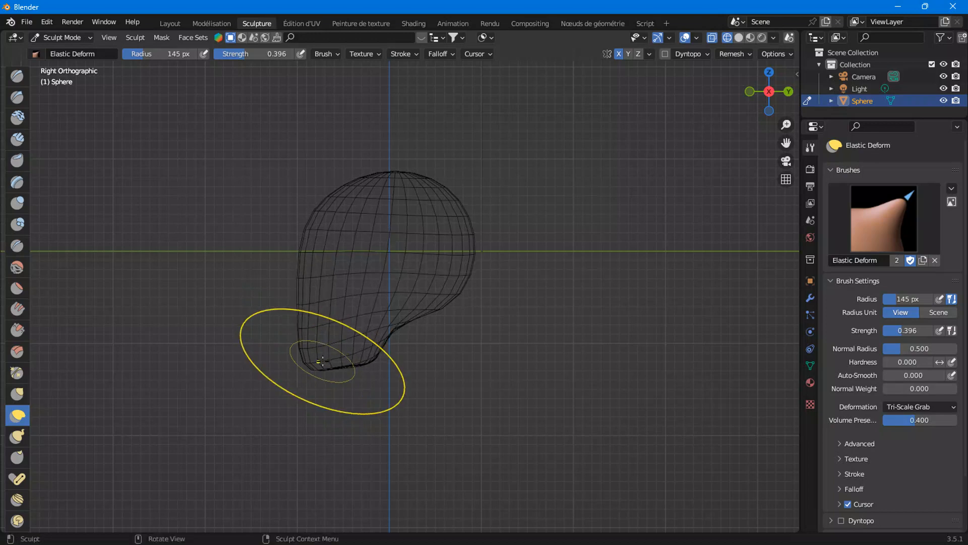
Undo the last stroke and reshape the top of the skull and the jaw with Elastic Deform strokes
key("ctrl+z")
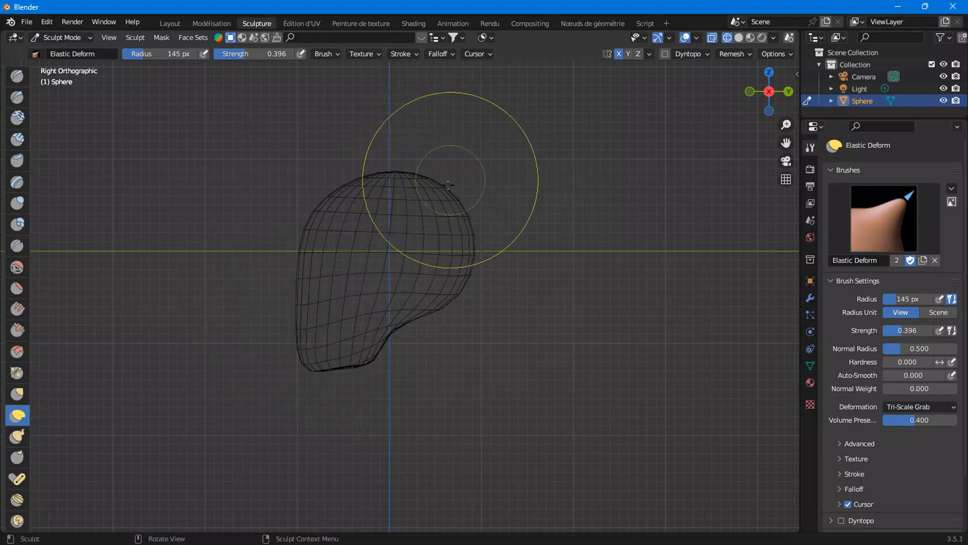
left_click_drag(395, 178, 389, 174)
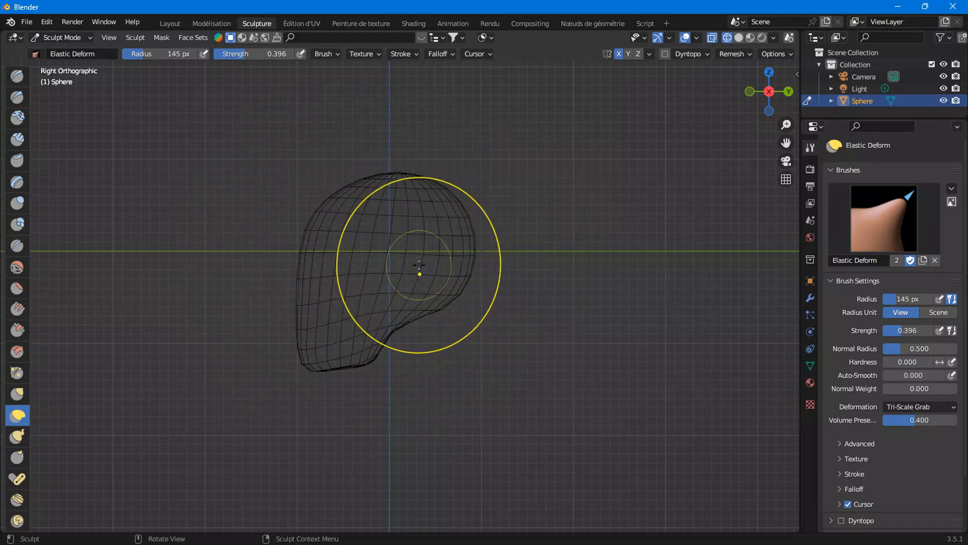
scroll(410, 288, "up", 2)
left_click_drag(389, 344, 383, 322)
left_click_drag(365, 387, 387, 393)
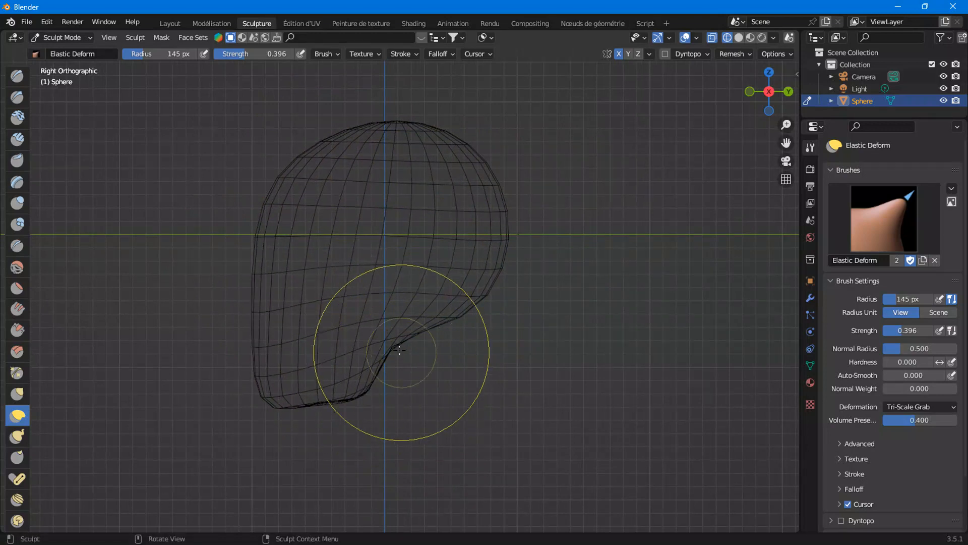
Deepen the jaw notch and refine the face and chin area in right view with Elastic Deform strokes
left_click_drag(407, 346, 377, 338)
left_click_drag(474, 299, 469, 277)
left_click_drag(403, 347, 378, 208)
left_click_drag(348, 378, 354, 403)
left_click_drag(404, 312, 440, 359)
left_click_drag(479, 316, 483, 367)
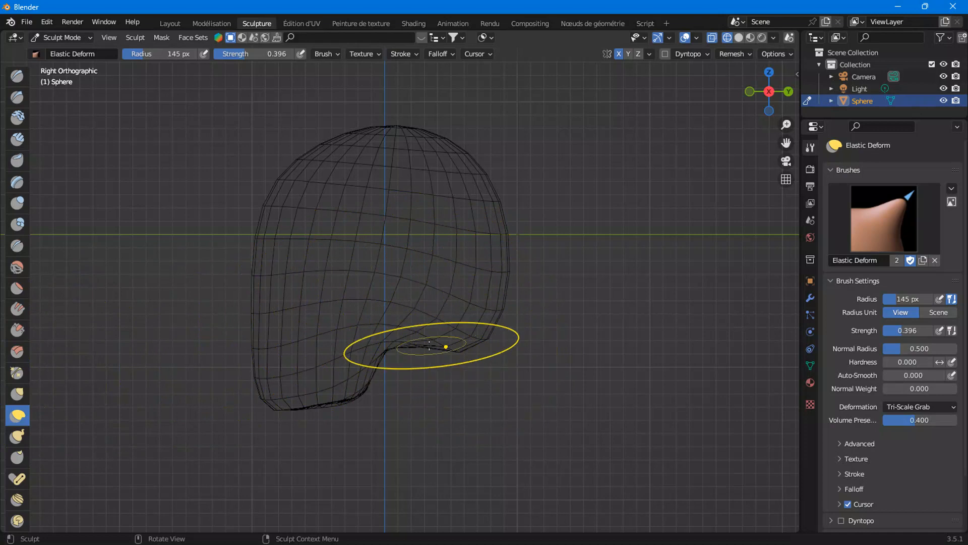
left_click_drag(389, 332, 387, 246)
left_click_drag(392, 339, 427, 331)
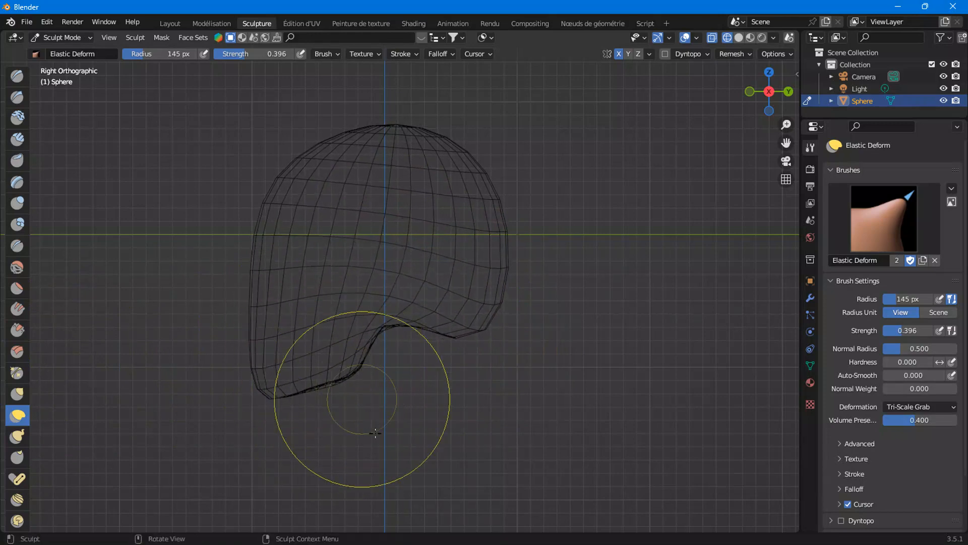
Back in right orthographic view, pull the jaw, back of the head and top of the skull with Elastic Deform
middle_click_drag(376, 432, 351, 399)
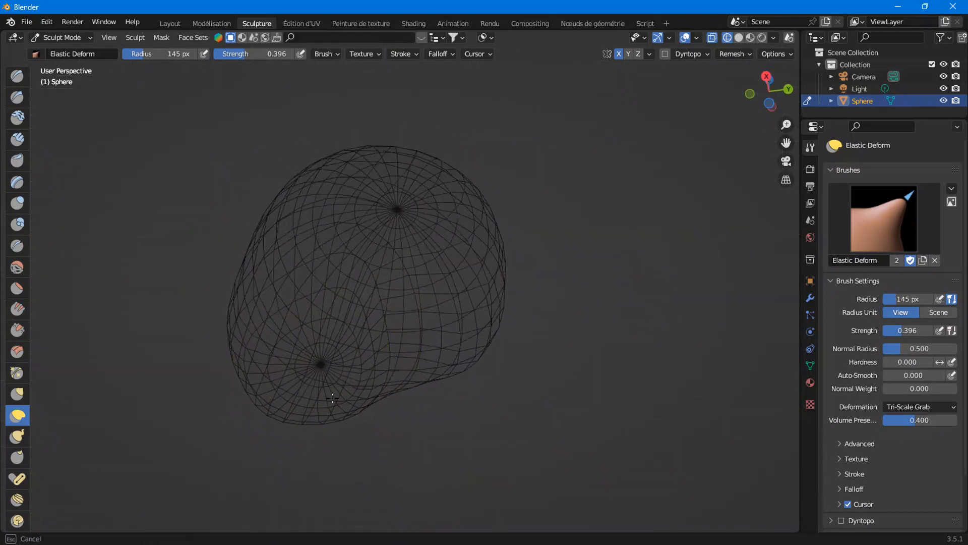
middle_click_drag(312, 304, 323, 371)
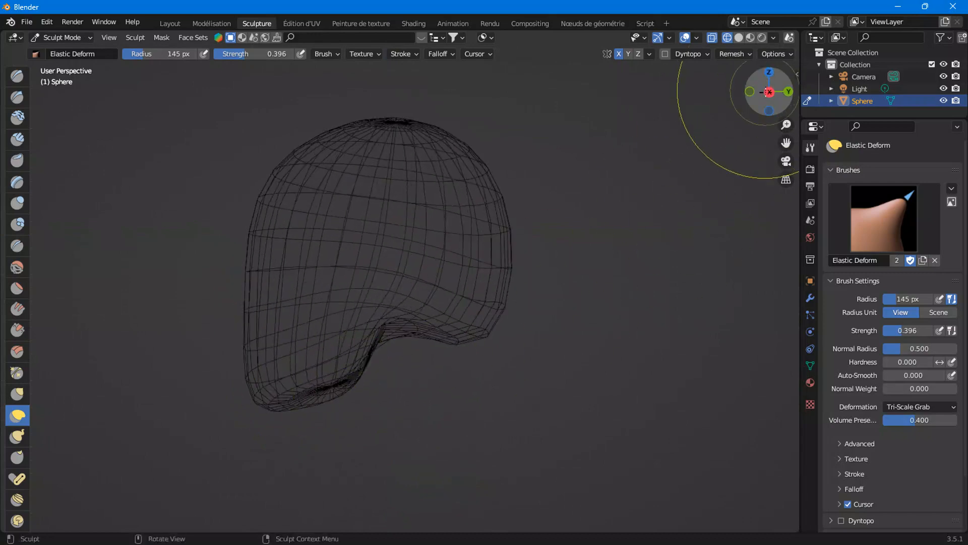
left_click(769, 92)
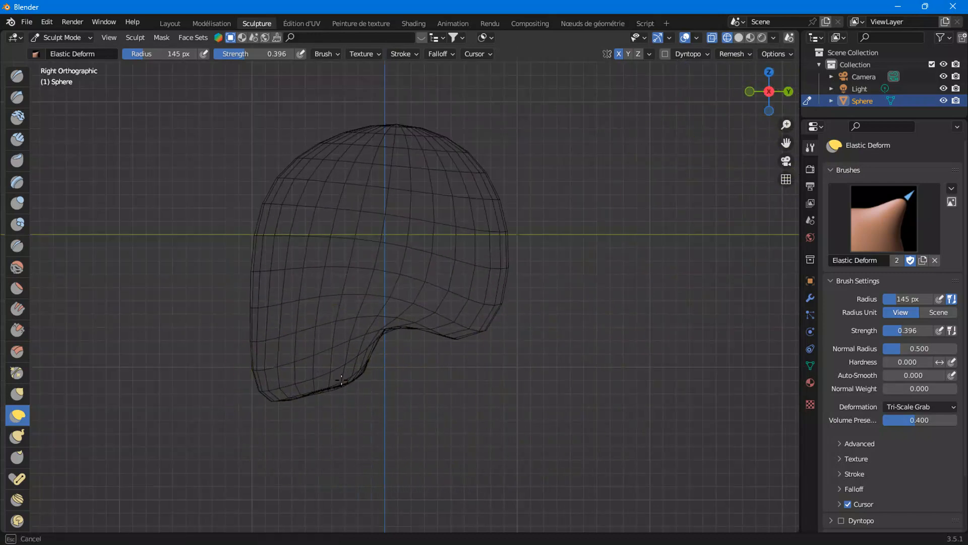
left_click_drag(404, 308, 424, 338)
mouse_move(519, 323)
left_mouse_down()
mouse_move(480, 304)
mouse_move(456, 337)
left_mouse_up()
left_click_drag(491, 235, 510, 258)
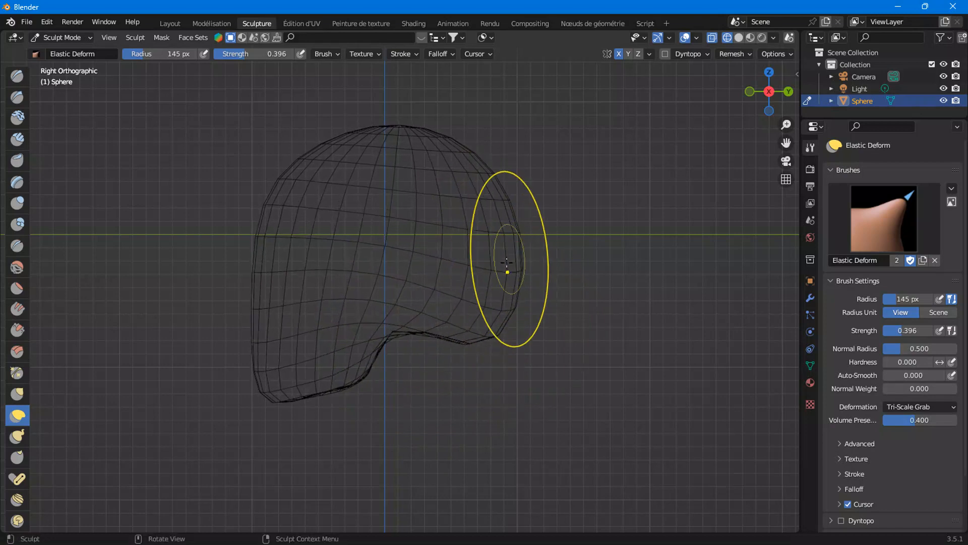
left_click_drag(425, 136, 424, 136)
left_click_drag(365, 123, 375, 135)
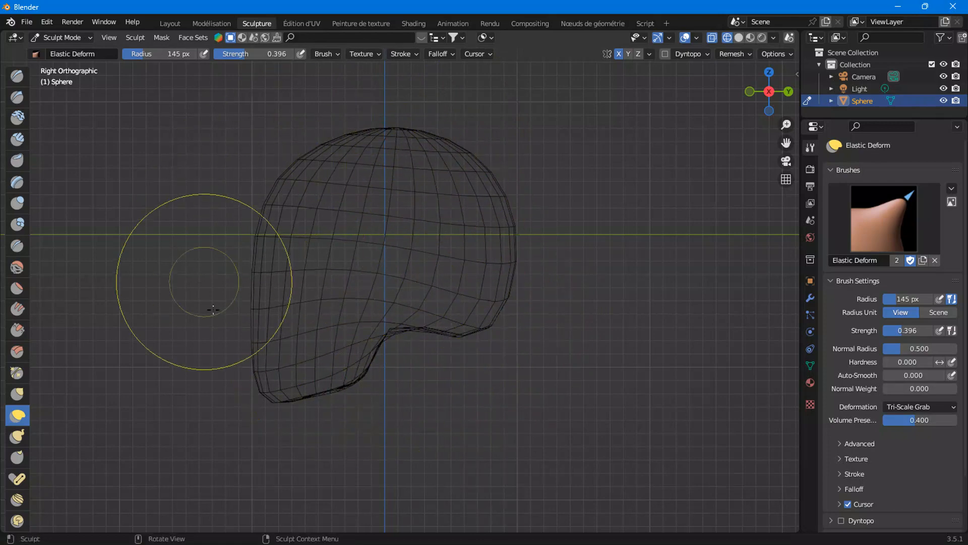
Switch to front orthographic view and narrow the sides of the head with Elastic Deform strokes
mouse_move(251, 272)
middle_mouse_down()
mouse_move(454, 202)
mouse_move(404, 177)
mouse_move(596, 145)
middle_mouse_up()
left_click(759, 87)
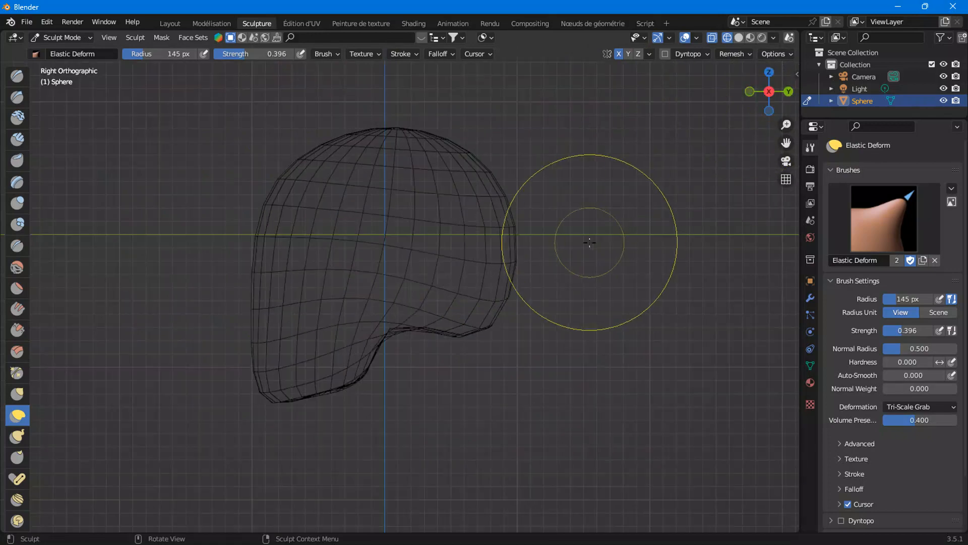
left_click(750, 91)
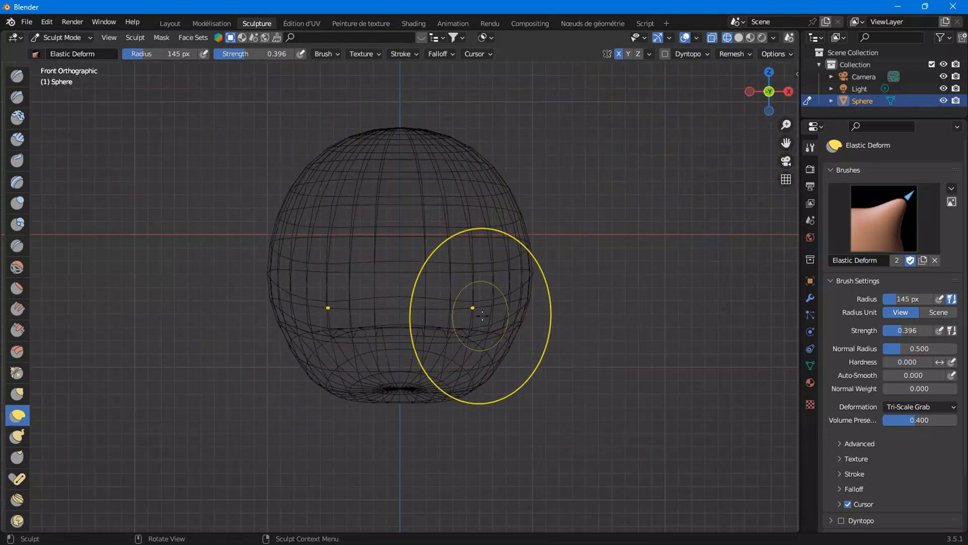
left_click_drag(517, 285, 390, 275)
mouse_move(480, 297)
left_mouse_down()
mouse_move(448, 303)
mouse_move(444, 286)
left_mouse_up()
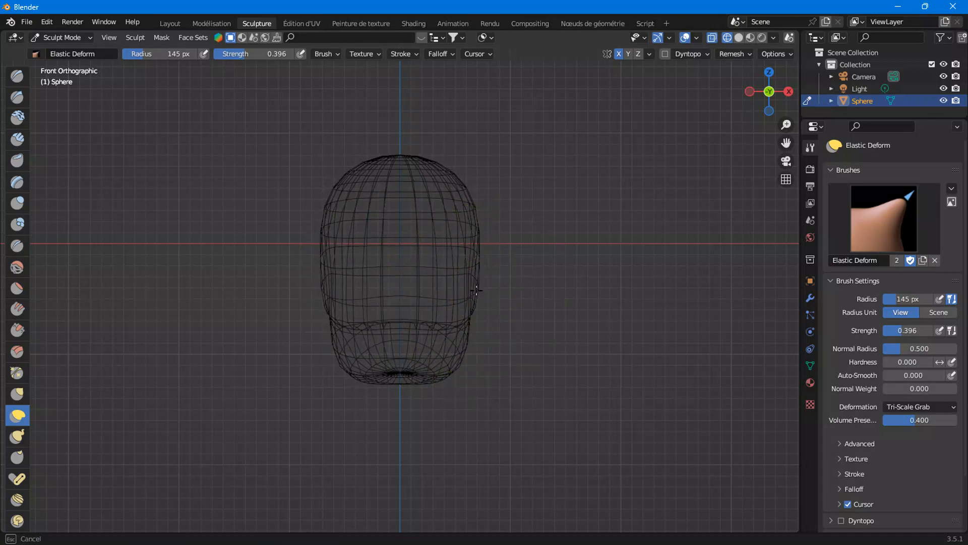
In the zoomed front view, pull in the lower cheeks and shape the chin bottom, briefly previewing solid shading
scroll(480, 346, "up", 2)
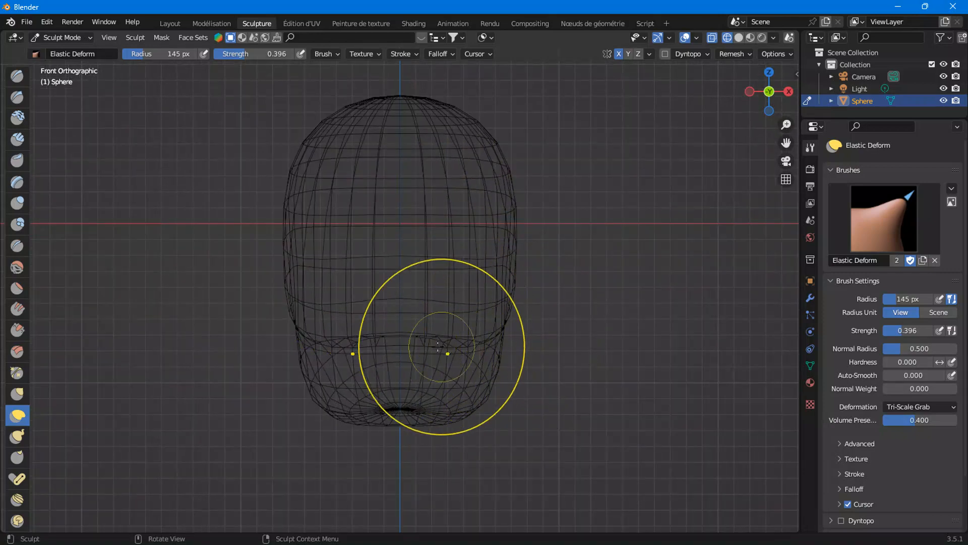
scroll(497, 378, "up", 2)
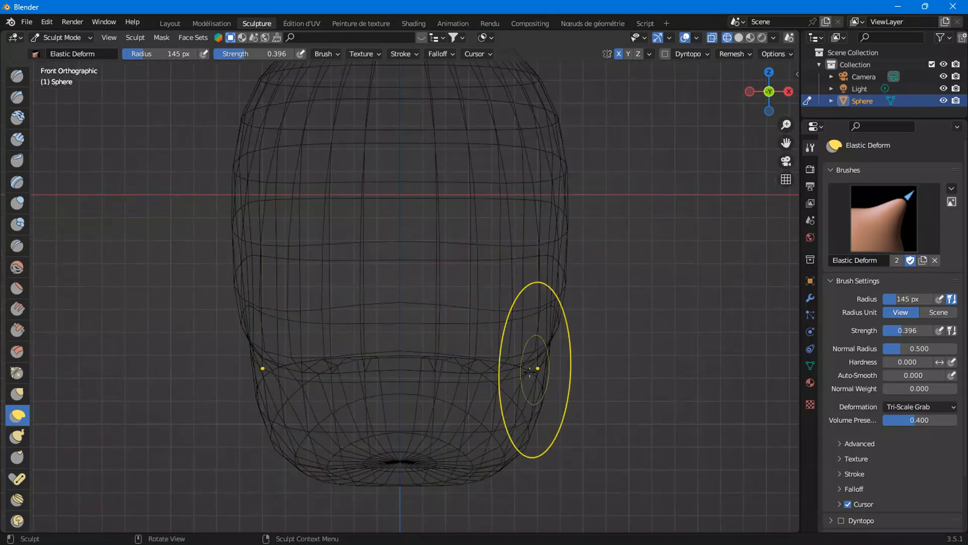
mouse_move(546, 348)
left_mouse_down()
mouse_move(482, 348)
mouse_move(506, 349)
left_mouse_up()
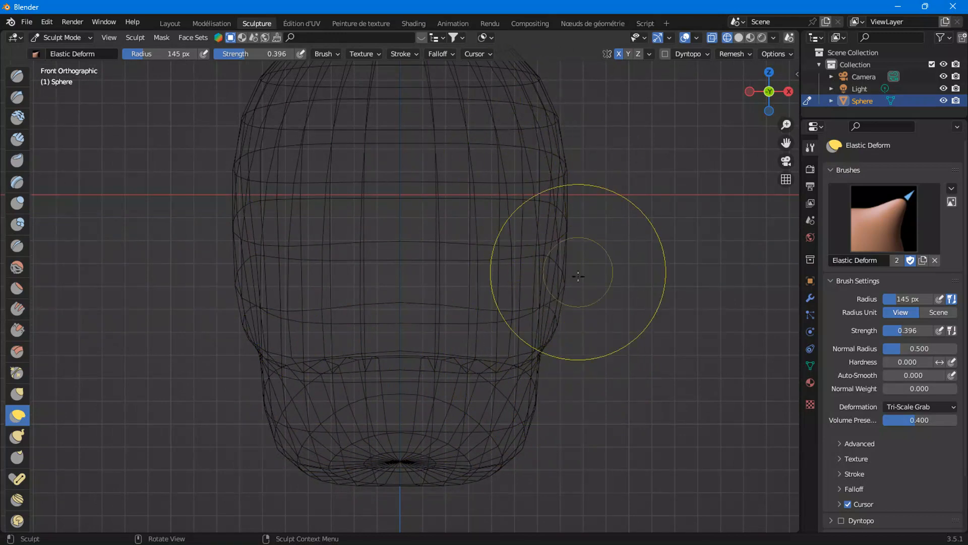
left_click(740, 37)
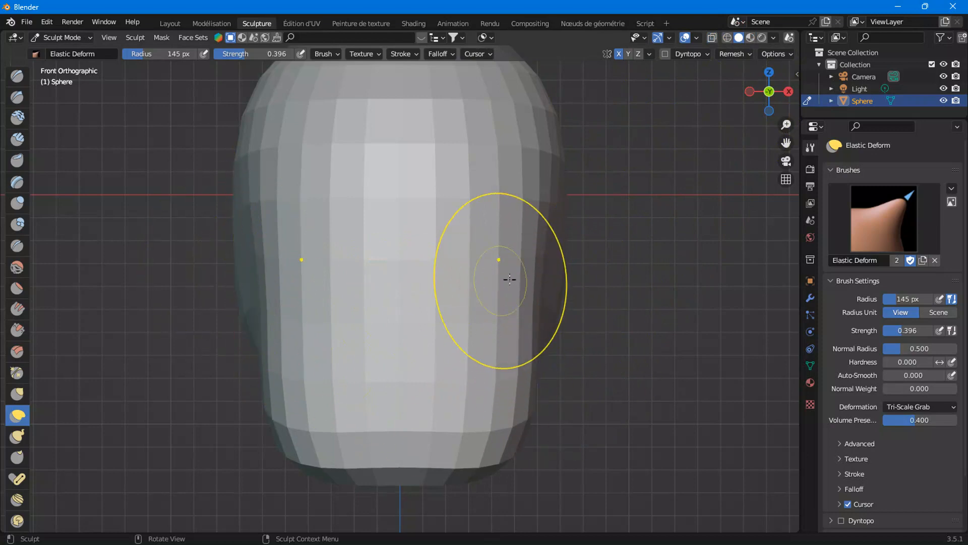
left_click(728, 38)
left_click_drag(393, 489, 398, 500)
mouse_move(517, 455)
left_mouse_down()
mouse_move(525, 441)
mouse_move(511, 398)
left_mouse_up()
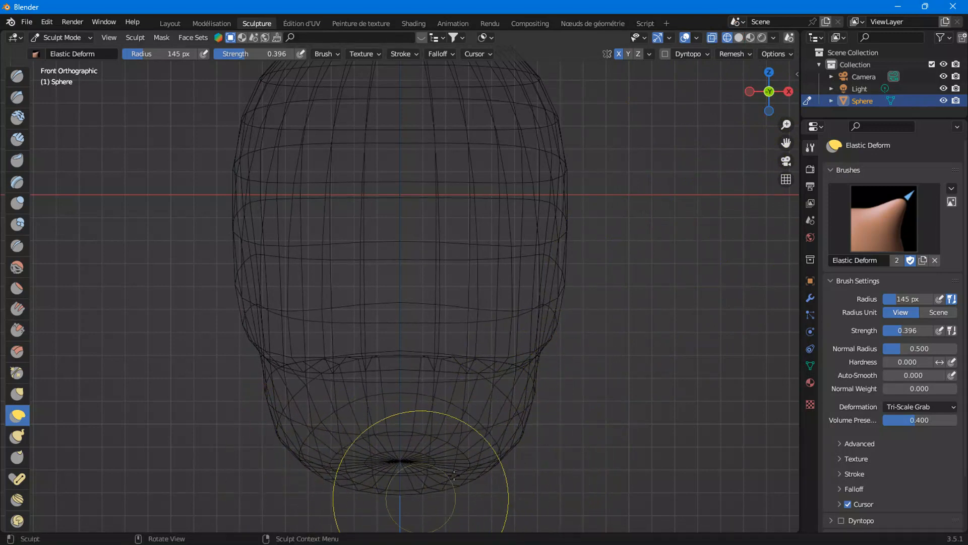
left_click_drag(499, 460, 522, 401)
Switch to right orthographic view and refine the jaw curve with more Elastic Deform strokes
scroll(522, 395, "down", 3)
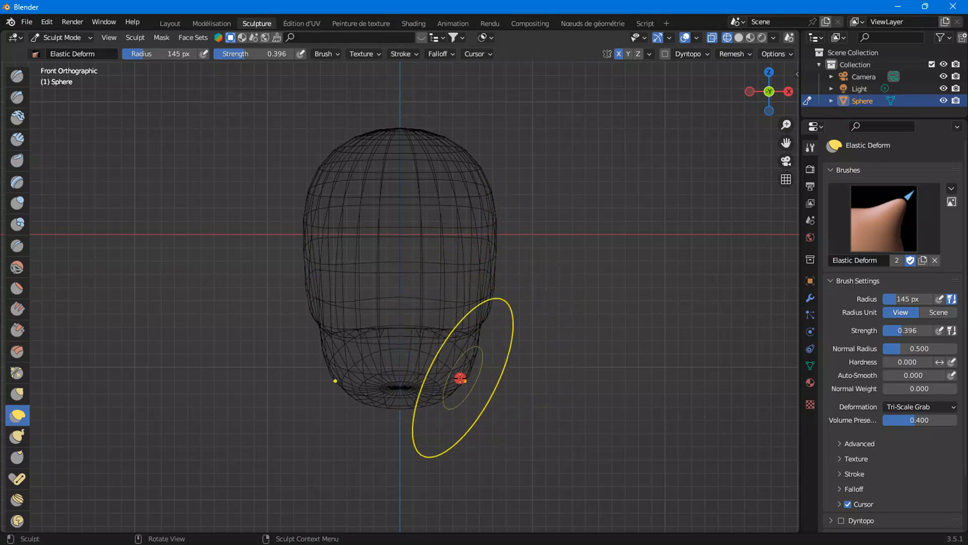
left_click(789, 91)
mouse_move(347, 377)
left_mouse_down()
mouse_move(354, 390)
mouse_move(313, 402)
left_mouse_up()
left_click_drag(379, 359, 380, 335)
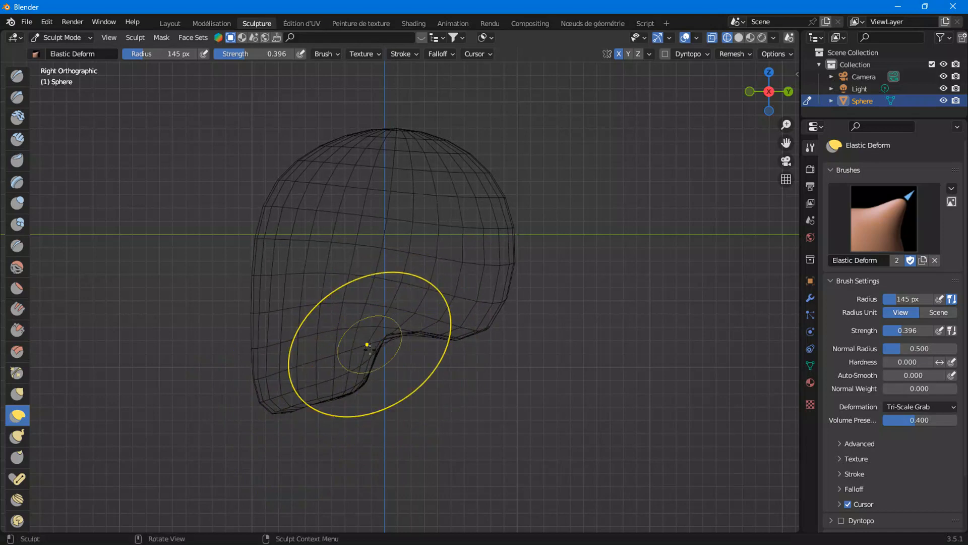
left_click_drag(269, 395, 268, 395)
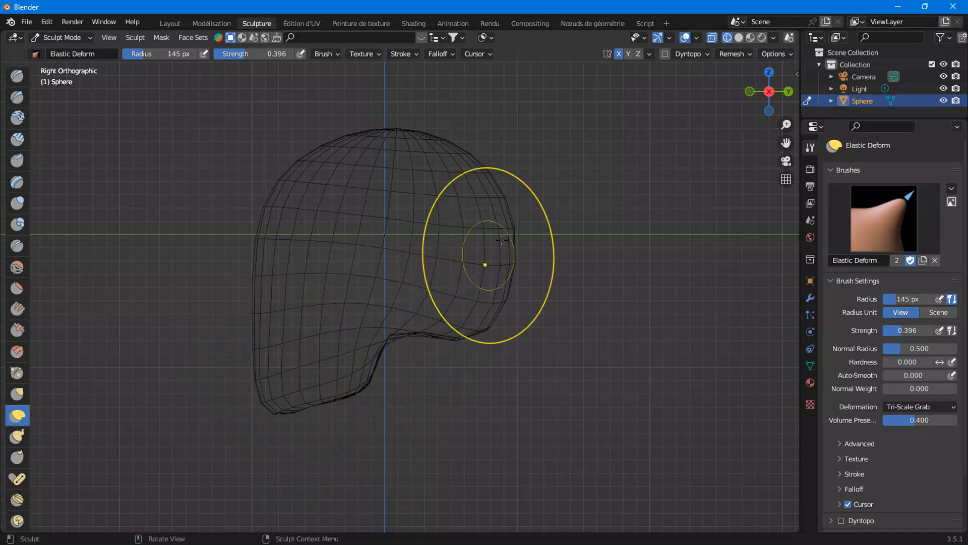
Switch to front view with solid shading and smooth the cheek and jaw sides with Elastic Deform strokes
left_click(750, 91)
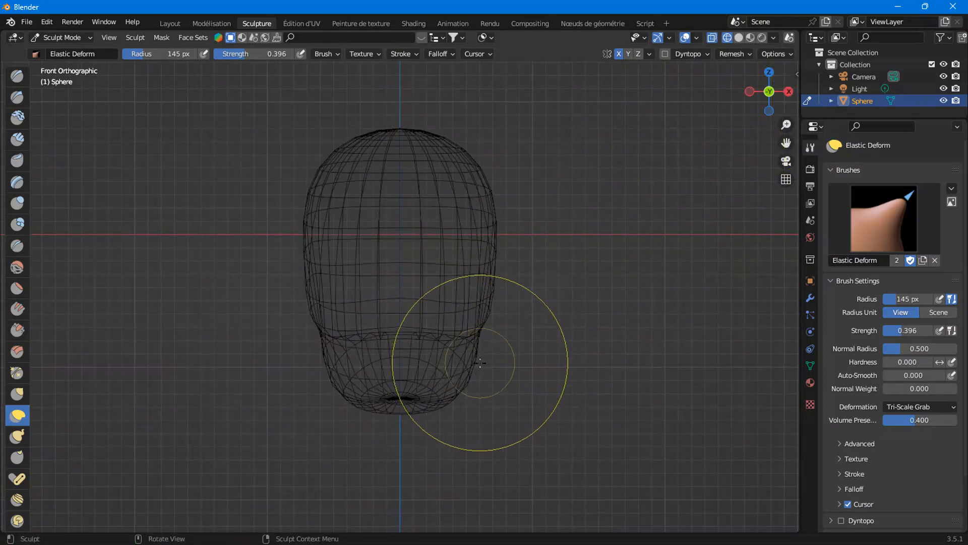
left_click(739, 37)
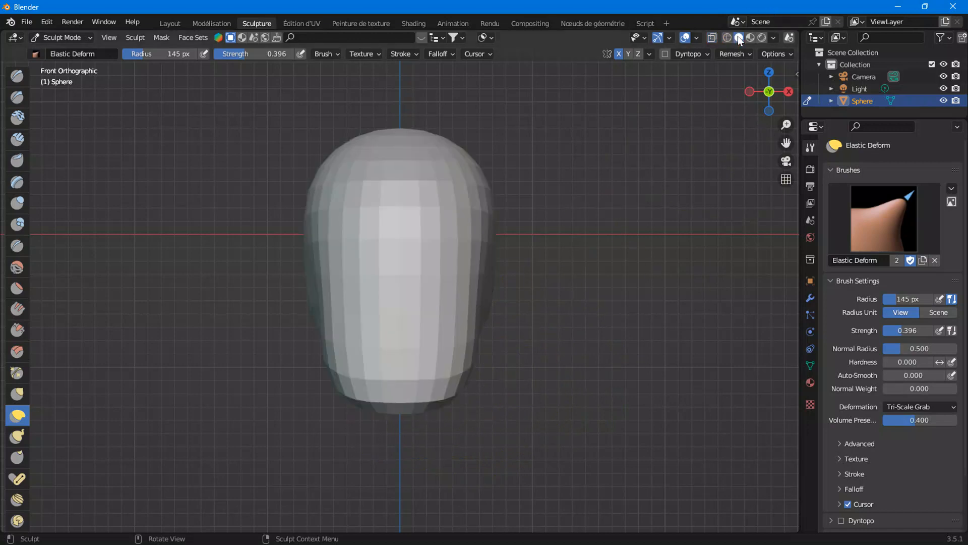
mouse_move(584, 324)
middle_mouse_down()
mouse_move(460, 337)
mouse_move(567, 324)
mouse_move(552, 339)
mouse_move(514, 325)
middle_mouse_up()
middle_click_drag(447, 328, 497, 336)
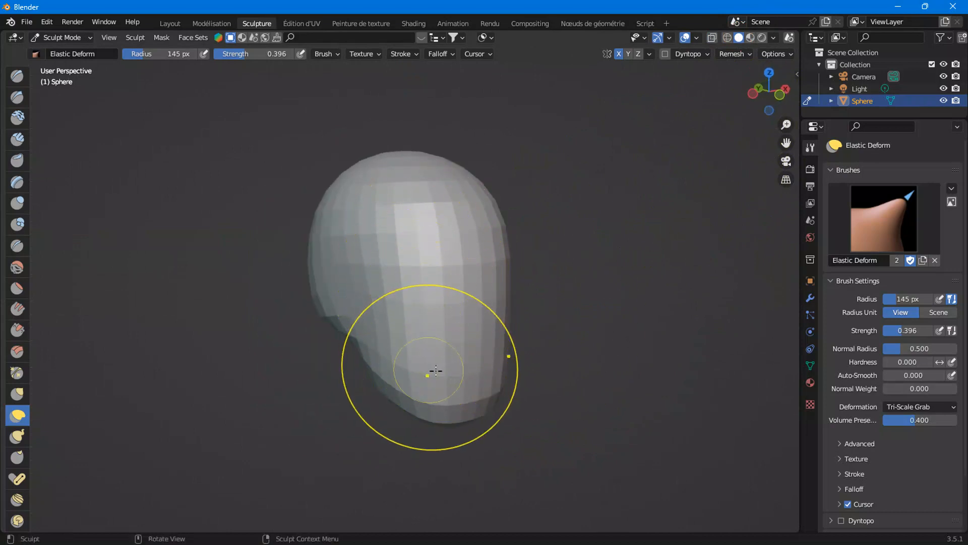
middle_click_drag(423, 372, 353, 371)
scroll(389, 323, "up", 2)
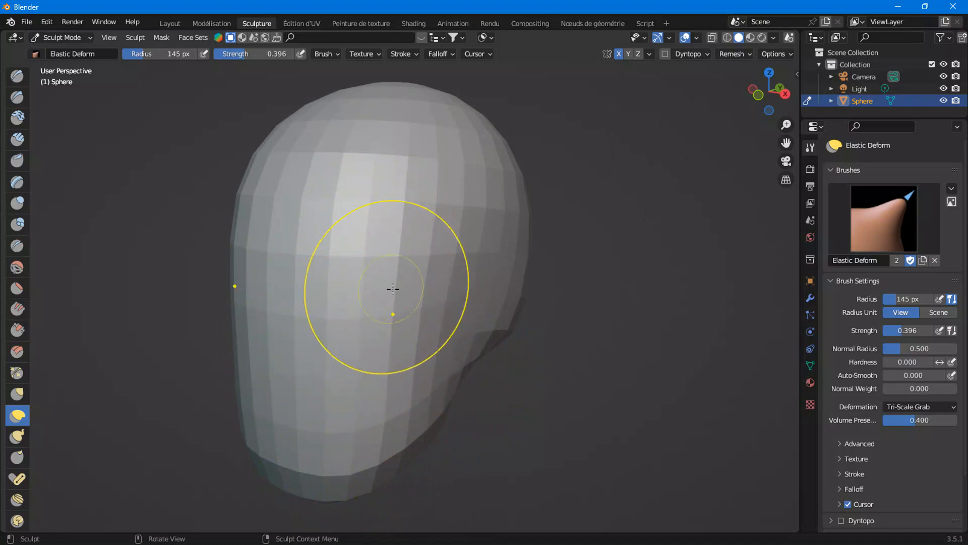
Switch to bottom orthographic view in wireframe and pinch the head's outline inward with Elastic Deform strokes
left_click(773, 112)
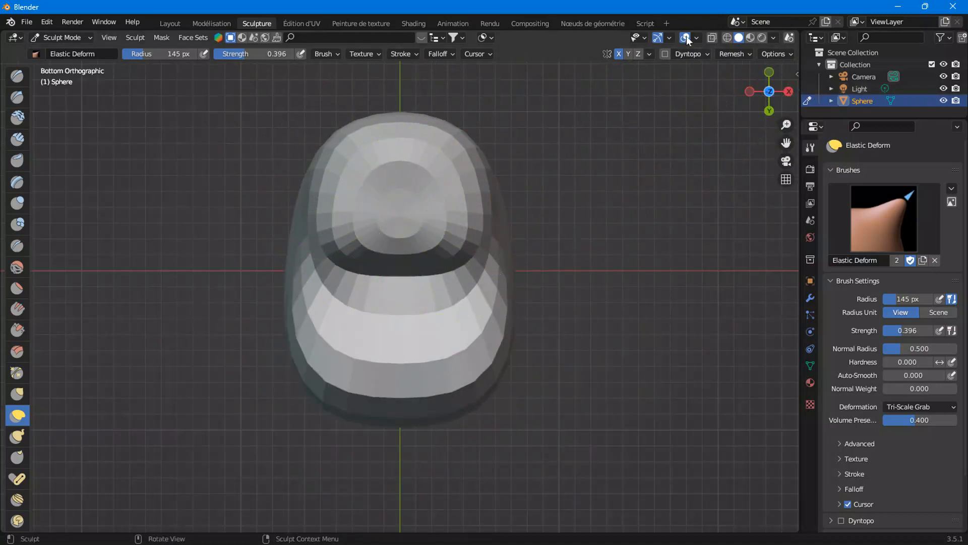
left_click(722, 36)
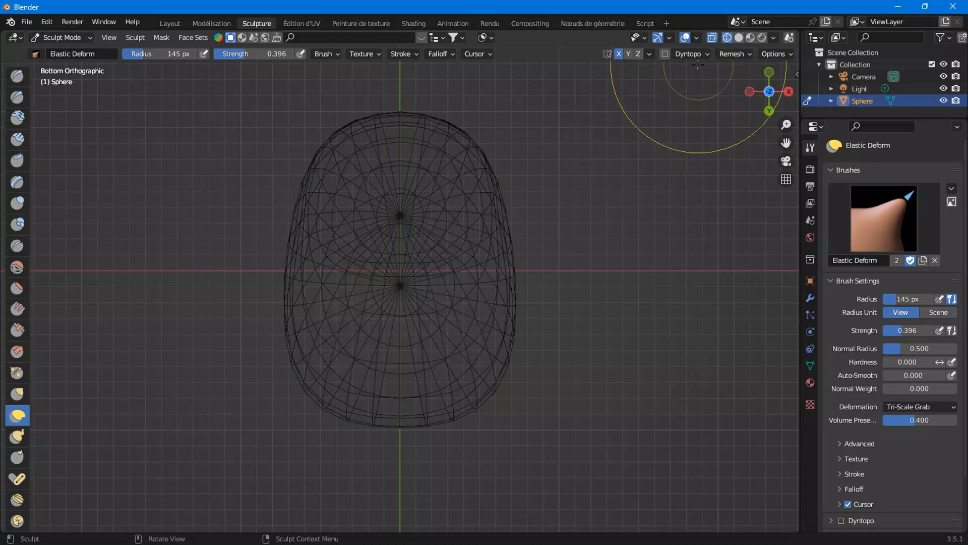
left_click(716, 37)
left_click_drag(786, 143, 781, 245)
scroll(560, 288, "up", 1)
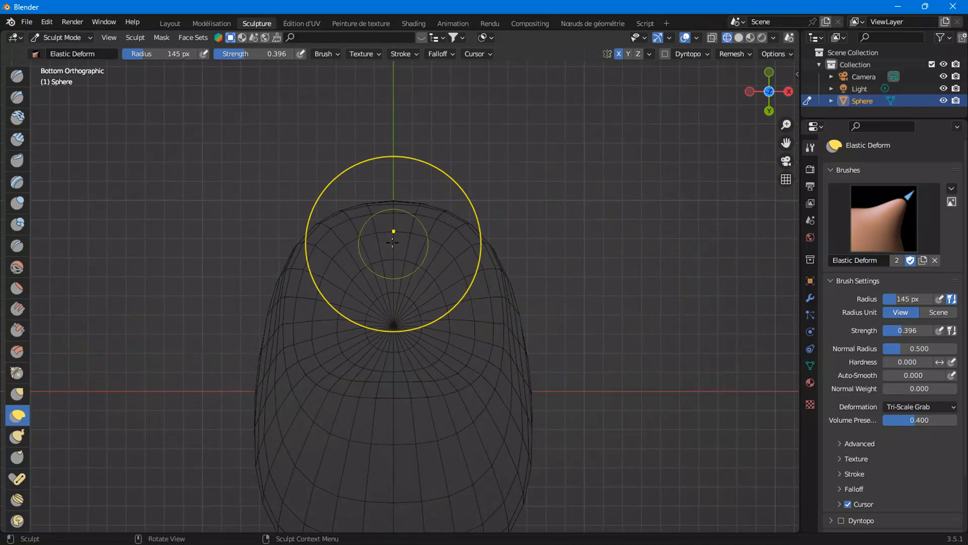
left_click(307, 230)
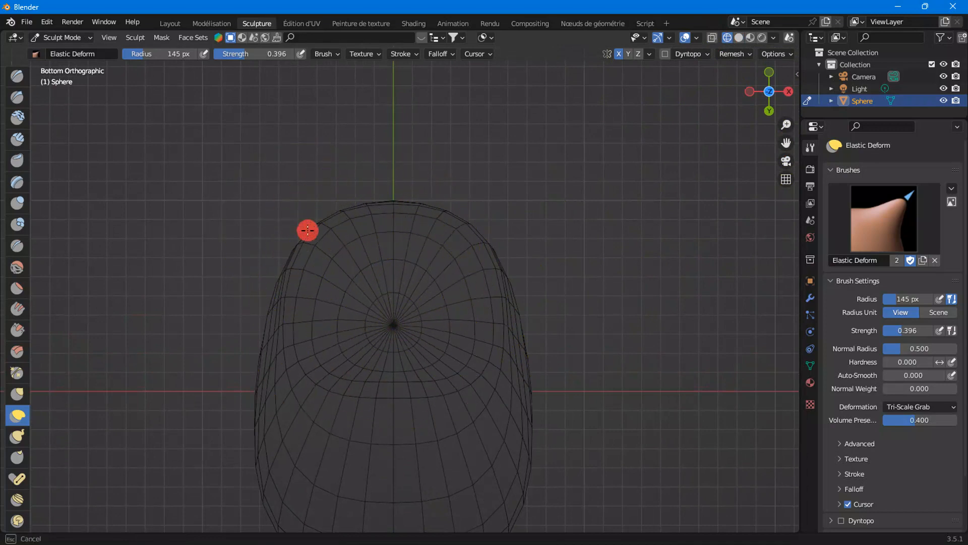
left_click_drag(313, 248, 360, 272)
left_click_drag(477, 248, 436, 300)
Continue refining the head's underside outline from below with Elastic Deform strokes
left_click_drag(493, 259, 471, 280)
left_click_drag(450, 230, 438, 237)
left_click_drag(459, 374, 485, 425)
left_click_drag(514, 379, 488, 388)
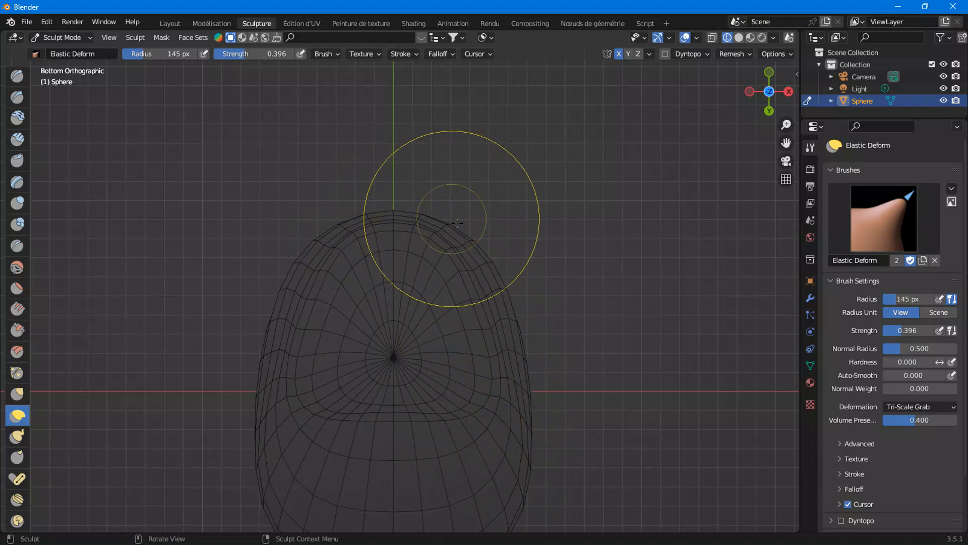
left_click_drag(483, 252, 492, 284)
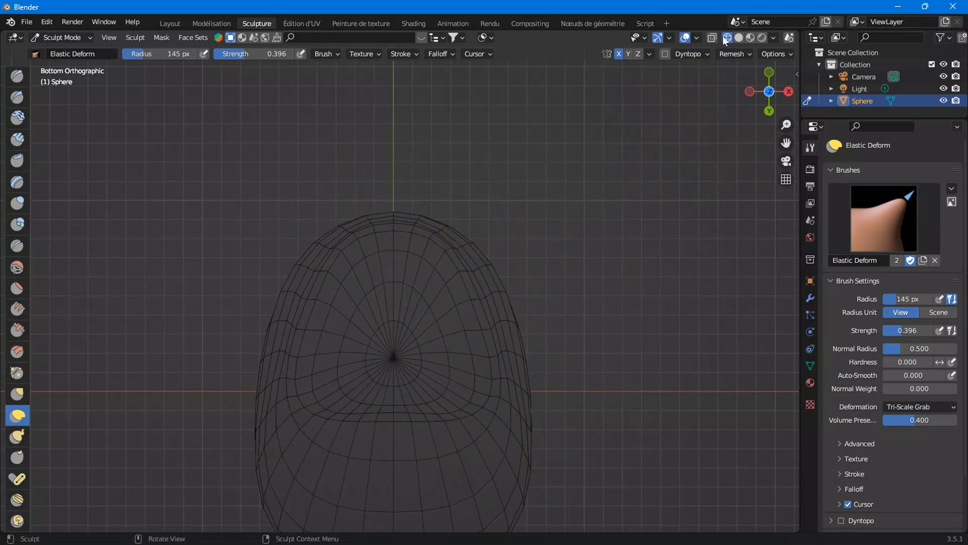
Return to right orthographic view and push the chin underside back with an Elastic Deform stroke
left_click_drag(771, 81, 774, 85)
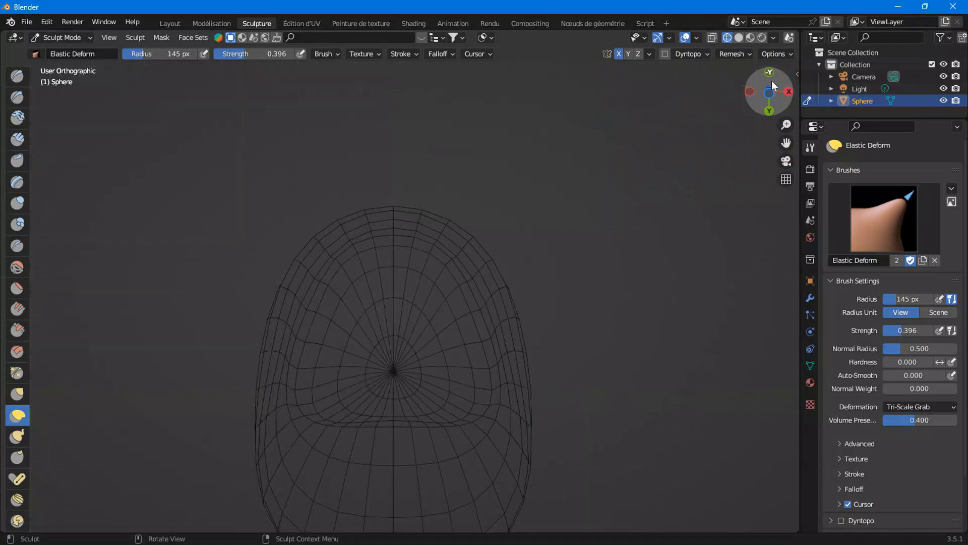
left_click(770, 74)
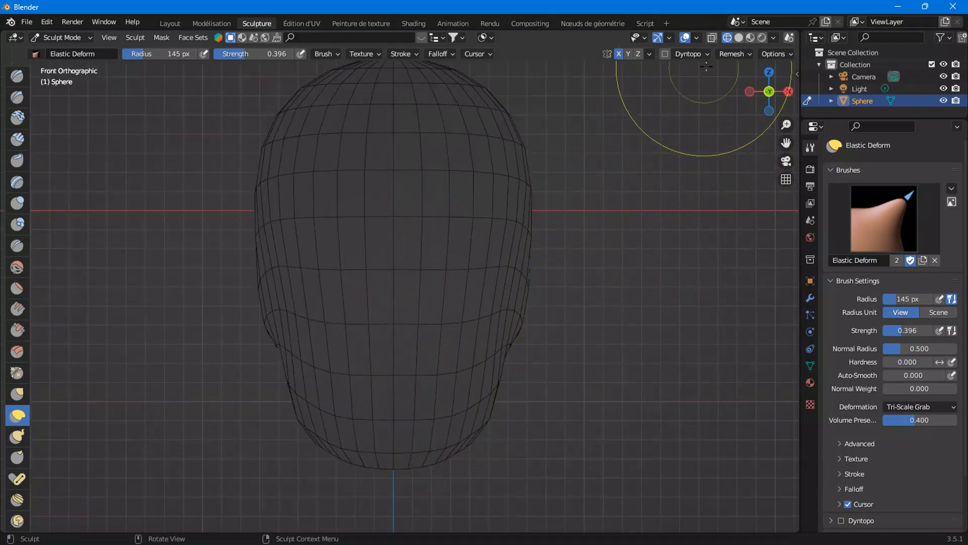
left_click(789, 91)
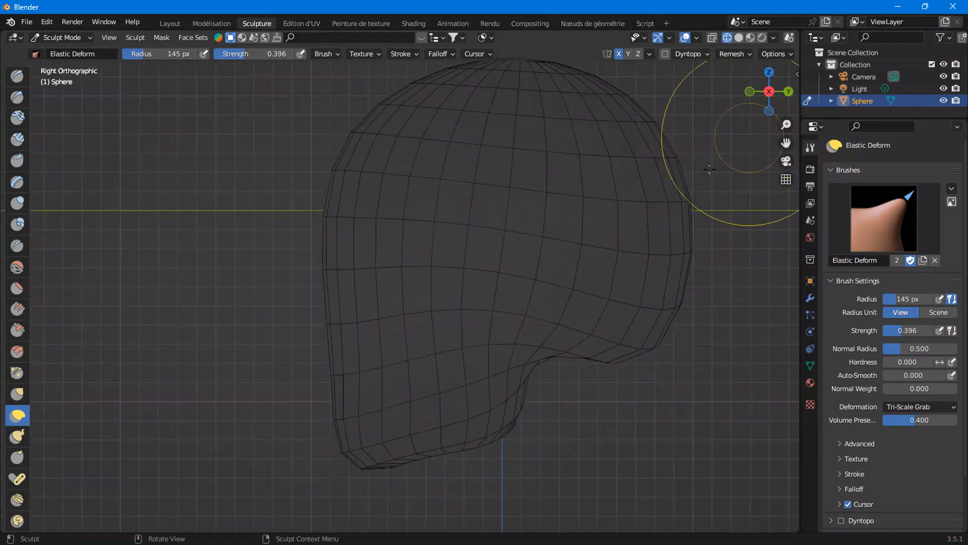
left_click_drag(476, 465, 417, 441)
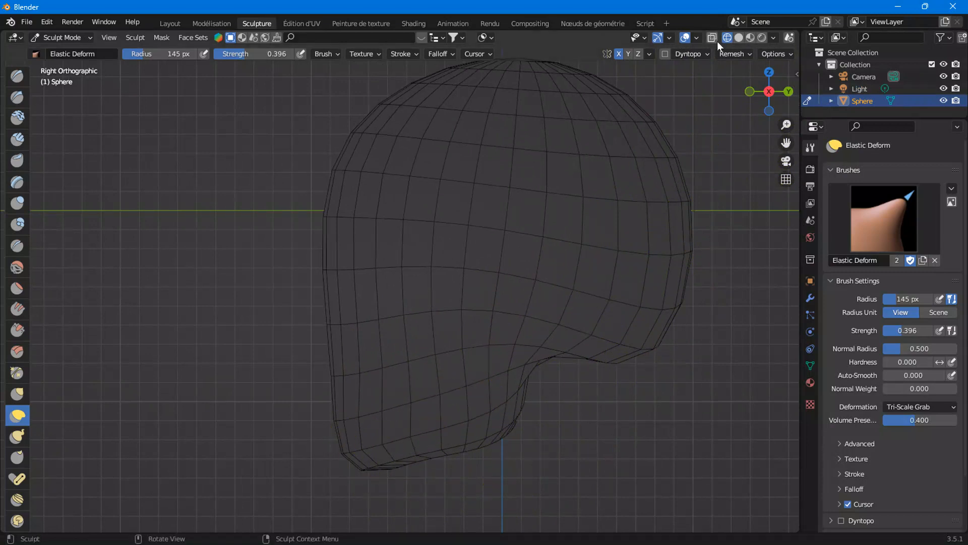
Switch to solid shading, go to front view, and adjust the head's side with an Elastic Deform stroke
left_click(739, 38)
mouse_move(487, 216)
middle_mouse_down()
mouse_move(504, 320)
mouse_move(623, 305)
mouse_move(687, 305)
mouse_move(692, 320)
mouse_move(635, 338)
mouse_move(566, 251)
middle_mouse_up()
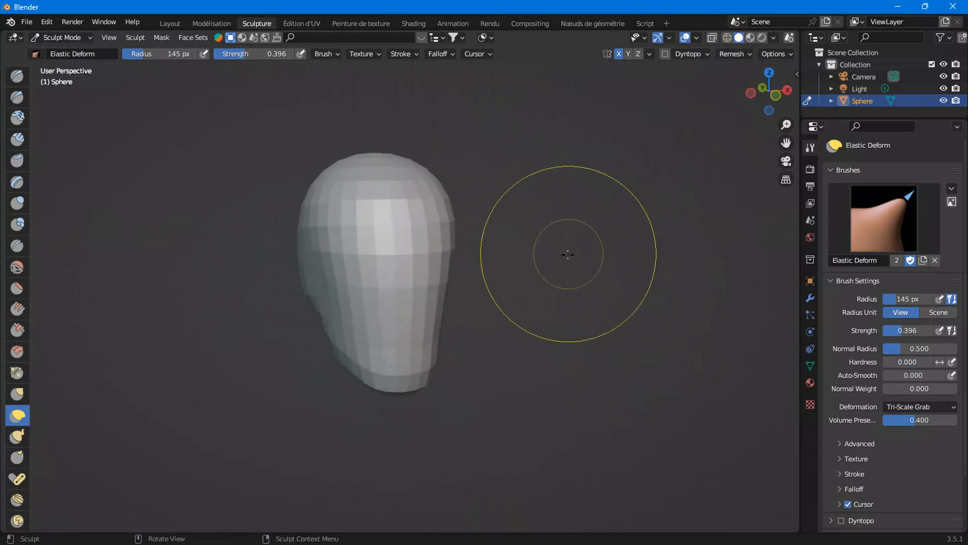
left_click(763, 96)
scroll(480, 275, "up", 4)
mouse_move(530, 302)
left_mouse_down()
mouse_move(546, 298)
mouse_move(531, 310)
mouse_move(530, 329)
mouse_move(547, 339)
left_mouse_up()
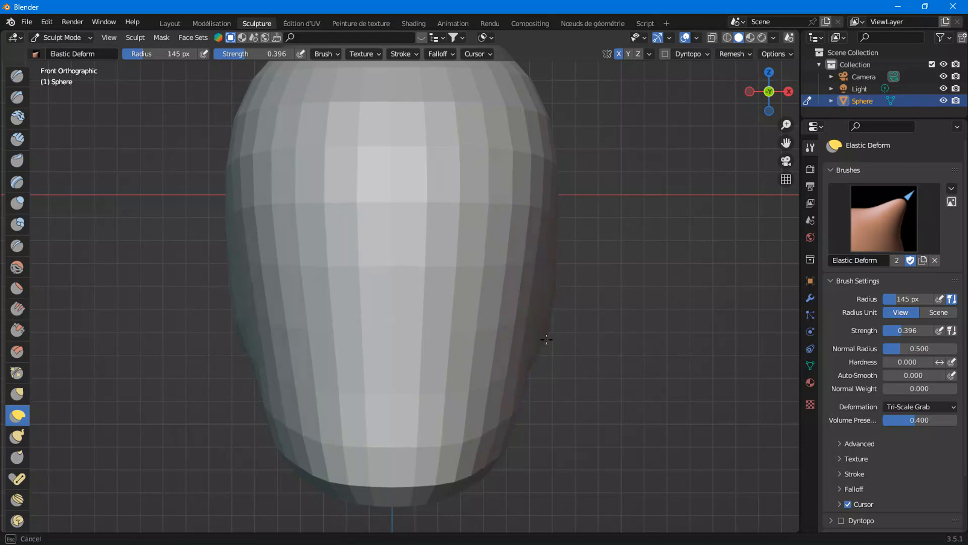
From left orthographic view, pull the chin's underside forward with an Elastic Deform stroke
scroll(535, 352, "down", 3)
middle_click_drag(538, 350, 525, 222)
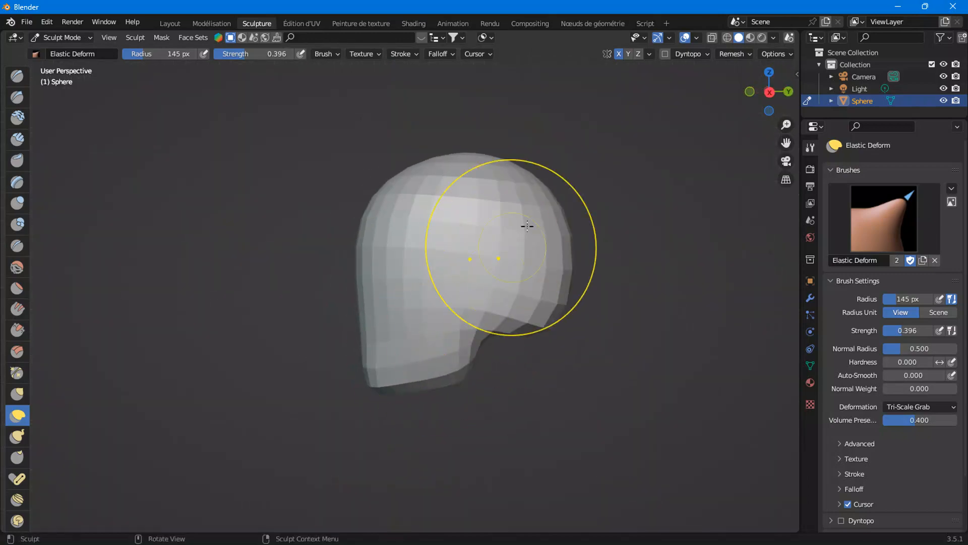
left_click(771, 92)
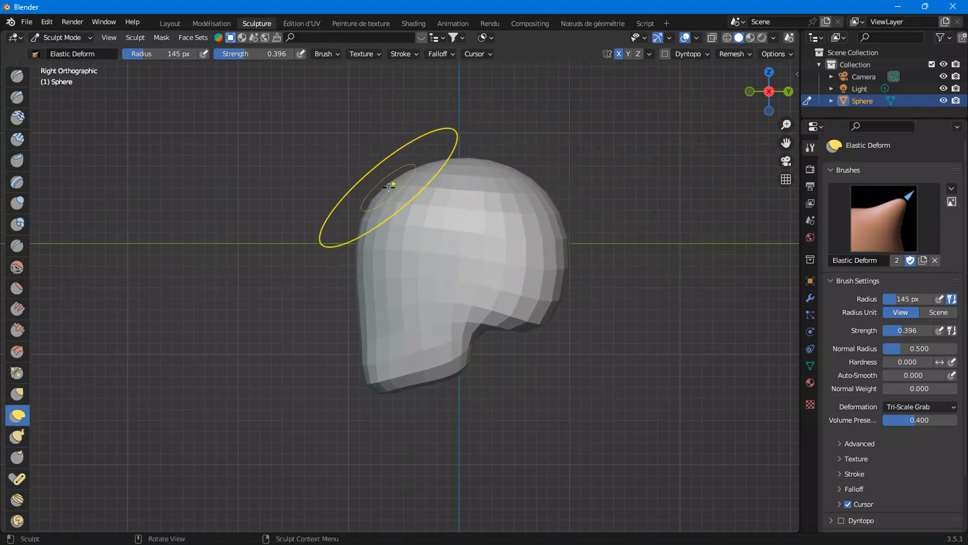
middle_click_drag(468, 320, 492, 447)
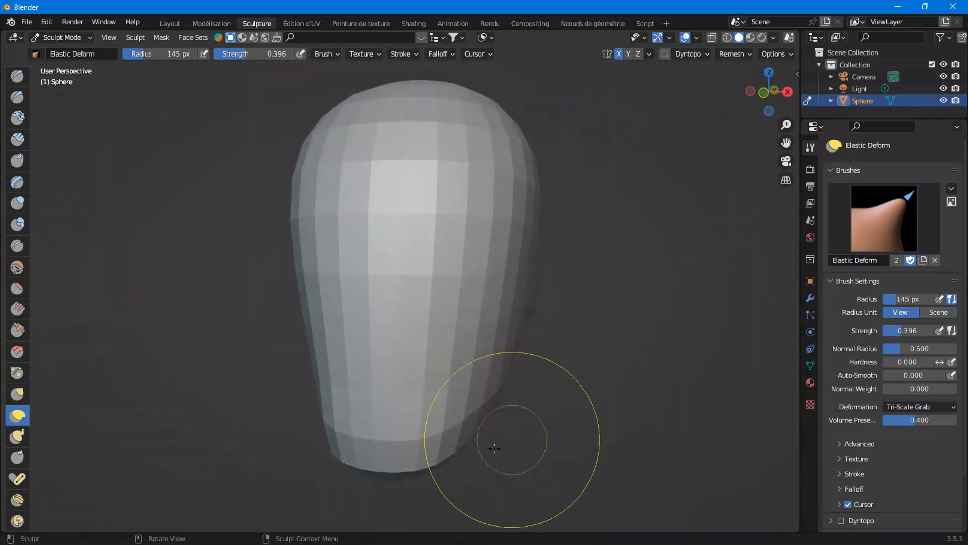
left_click(769, 111)
left_click(750, 93)
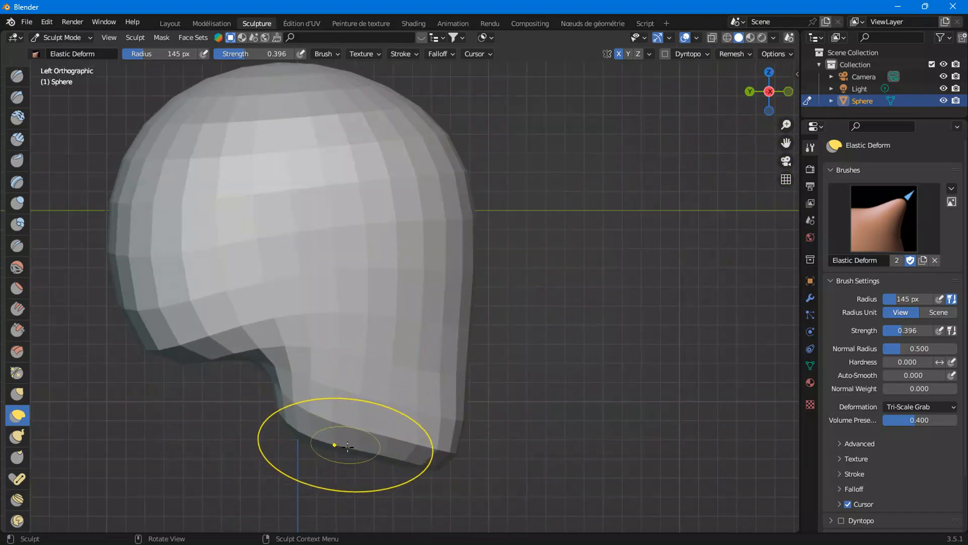
mouse_move(302, 444)
middle_mouse_down()
mouse_move(335, 447)
mouse_move(367, 387)
mouse_move(347, 431)
middle_mouse_up()
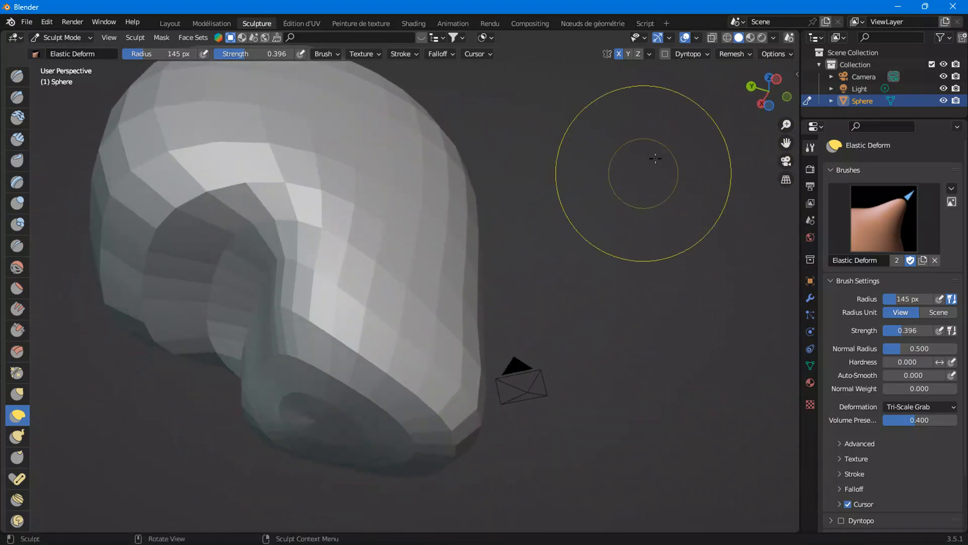
In wireframe from the left view, push the jaw's underside upward with Elastic Deform strokes
left_click(727, 38)
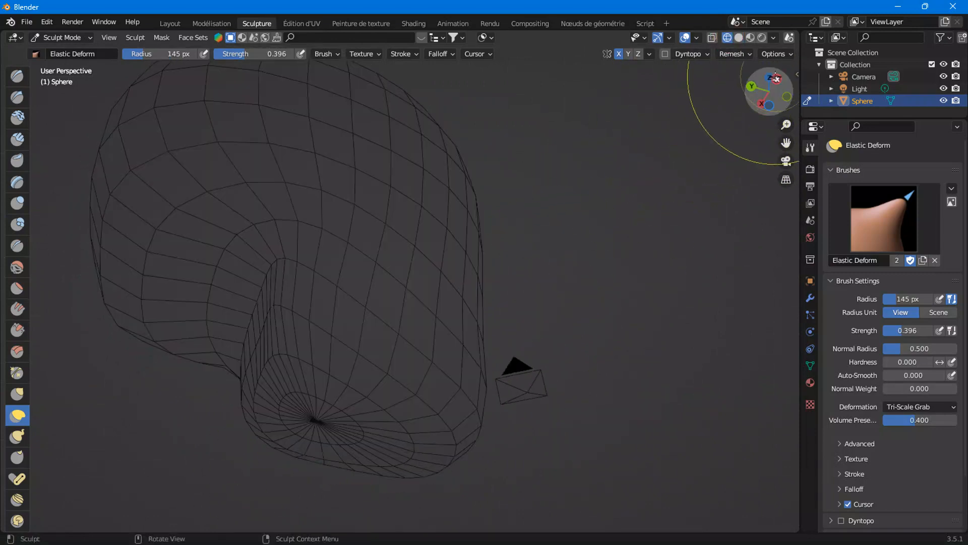
left_click(777, 80)
middle_click_drag(442, 418, 448, 348, "shift")
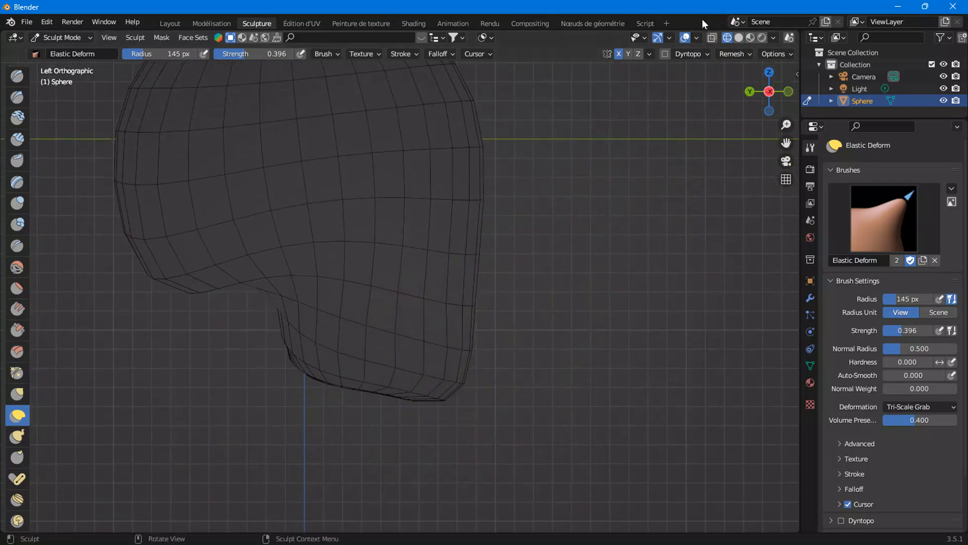
left_click(712, 38)
middle_click_drag(410, 418, 314, 397)
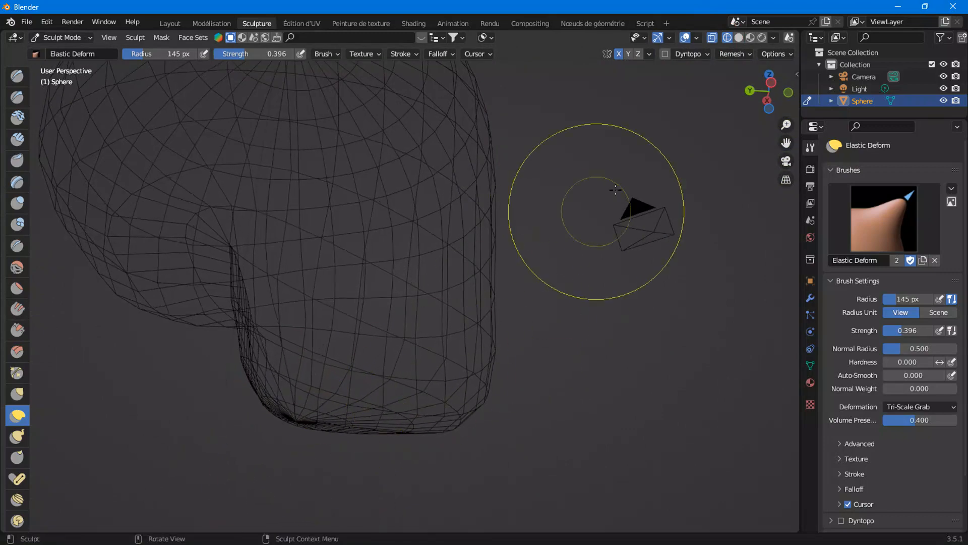
left_click(770, 83)
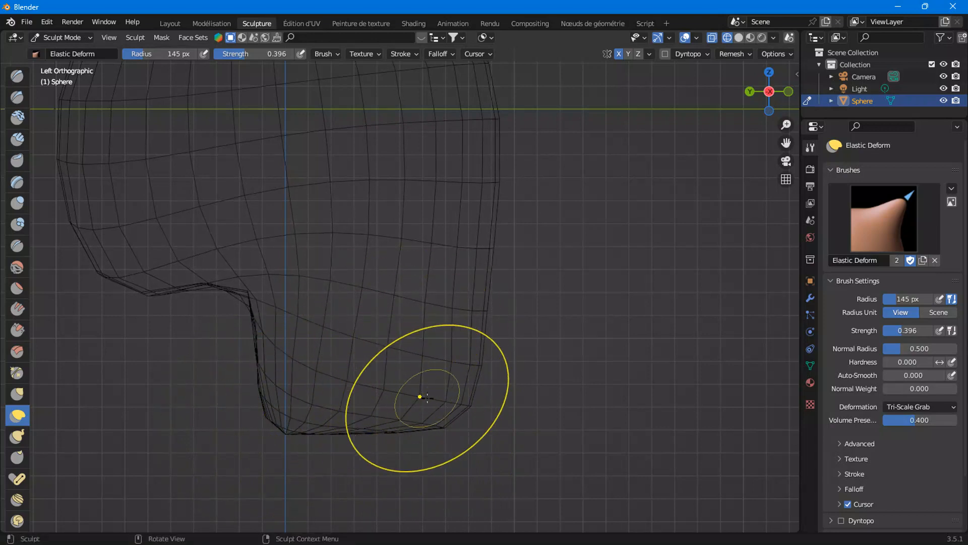
middle_click_drag(433, 396, 430, 359, "shift")
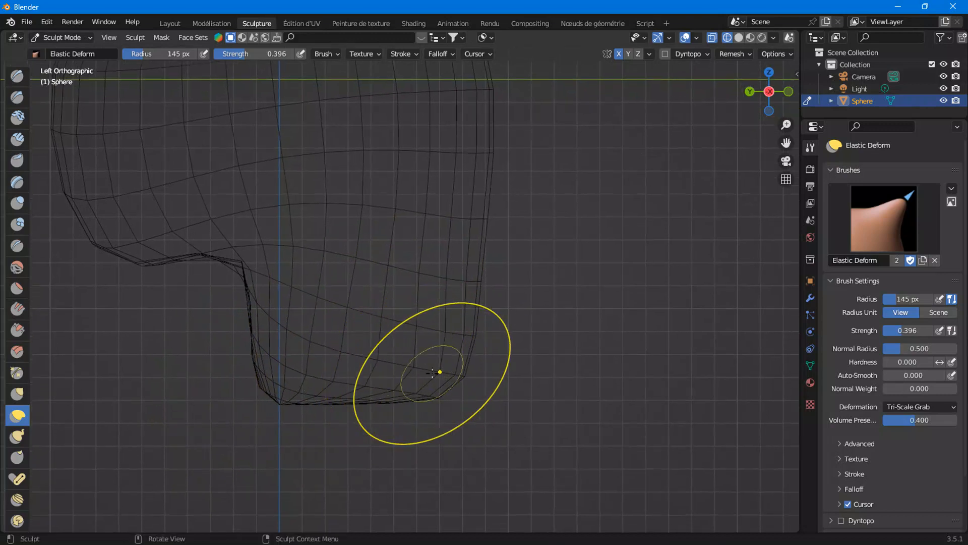
Zoom in on the jaw and refine its outline and corners with a series of small Elastic Deform strokes
scroll(434, 378, "up", 2)
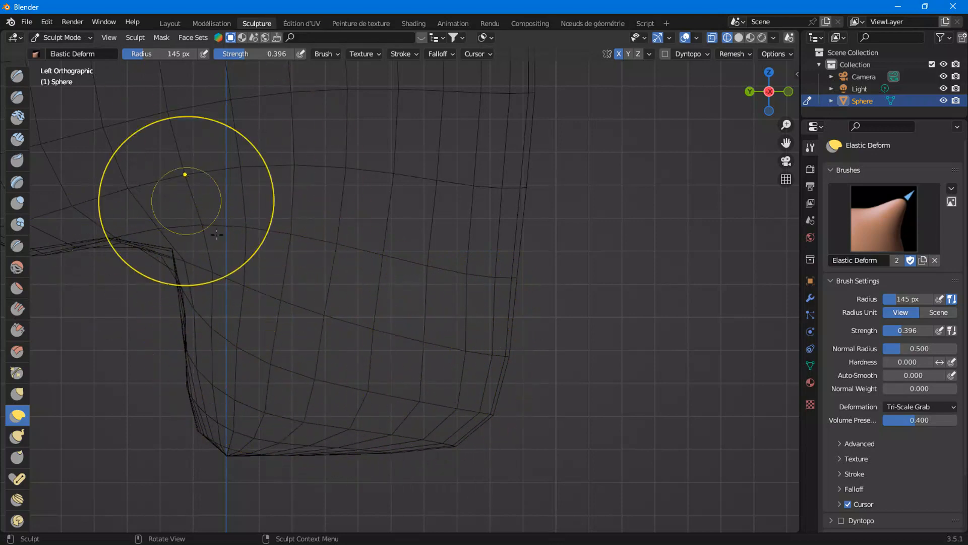
left_click_drag(270, 387, 232, 383)
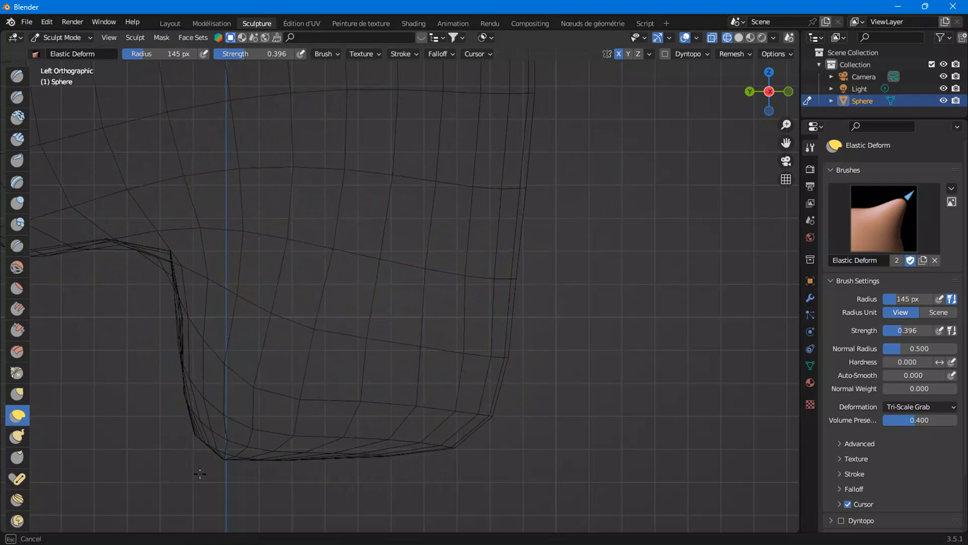
left_click_drag(221, 326, 240, 279)
left_click_drag(310, 418, 245, 433)
left_click_drag(225, 287, 224, 270)
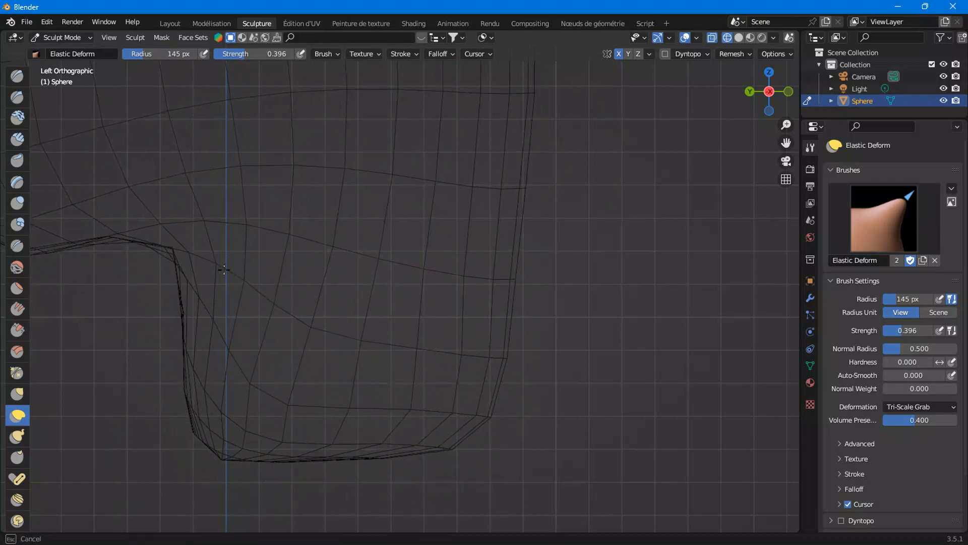
left_click_drag(283, 402, 315, 428)
left_click_drag(261, 347, 246, 339)
left_click_drag(283, 384, 278, 366)
left_click_drag(470, 423, 467, 443)
left_click_drag(256, 394, 251, 316)
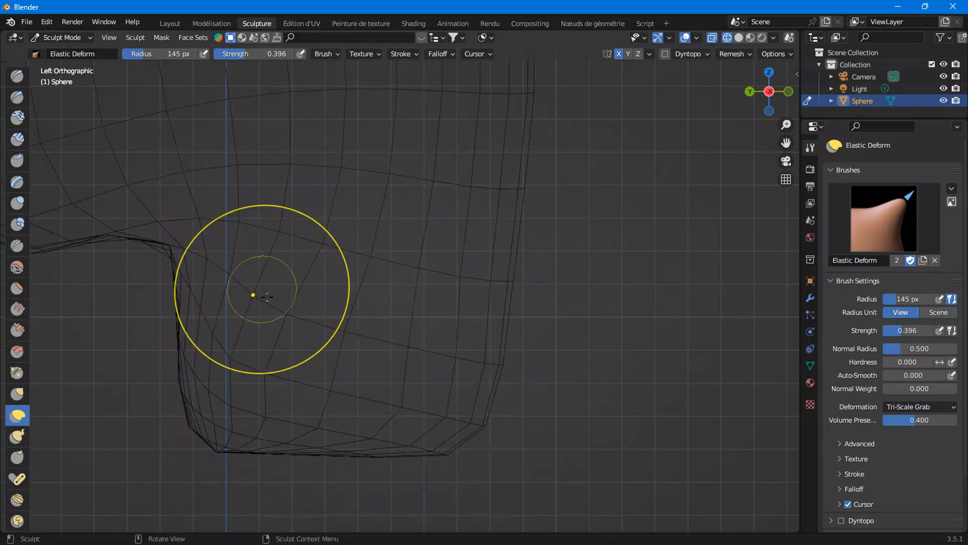
mouse_move(259, 275)
left_mouse_down()
mouse_move(249, 222)
mouse_move(259, 225)
left_mouse_up()
mouse_move(212, 253)
left_mouse_down()
mouse_move(196, 280)
mouse_move(208, 331)
left_mouse_up()
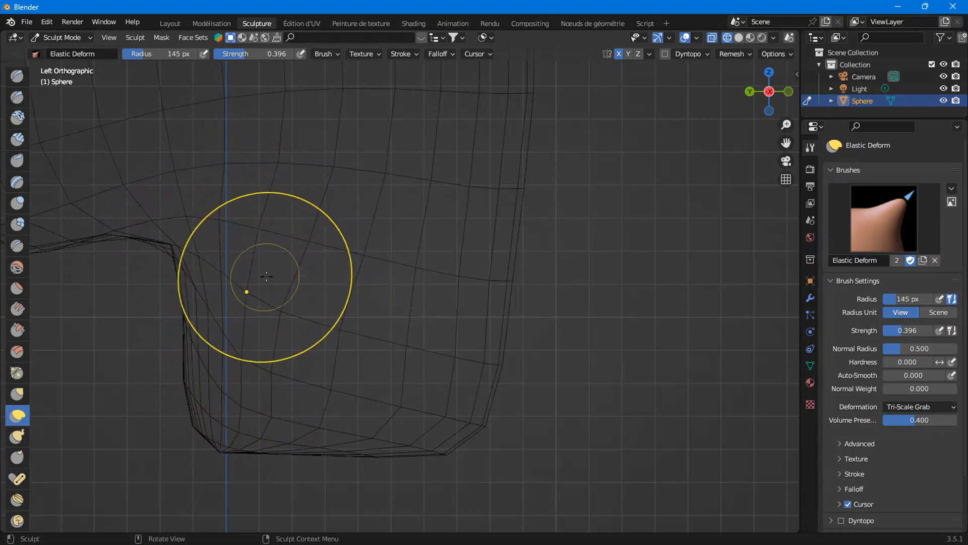
Inspect the head in solid shading from an orbited view and the left view
scroll(321, 390, "down", 2)
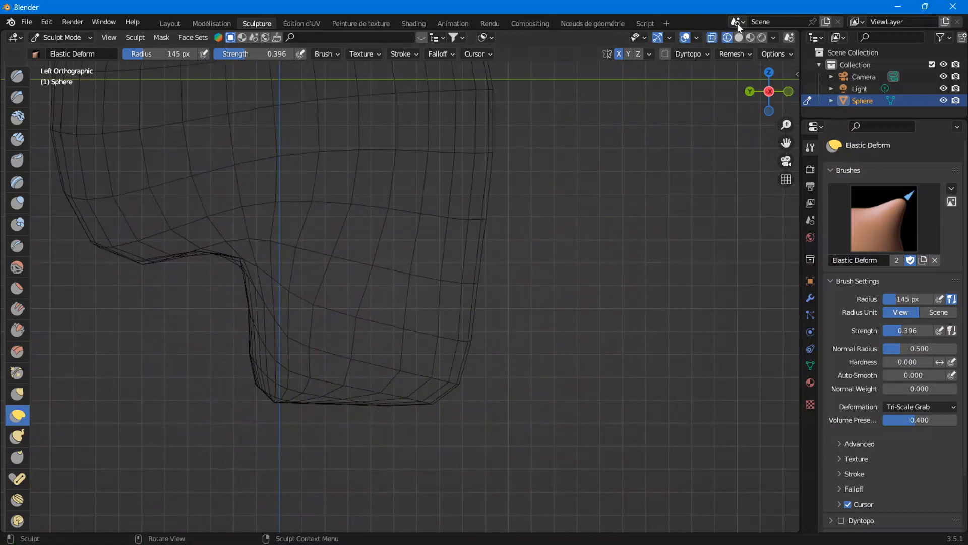
left_click(739, 37)
middle_click_drag(342, 358, 481, 352)
left_click(790, 92)
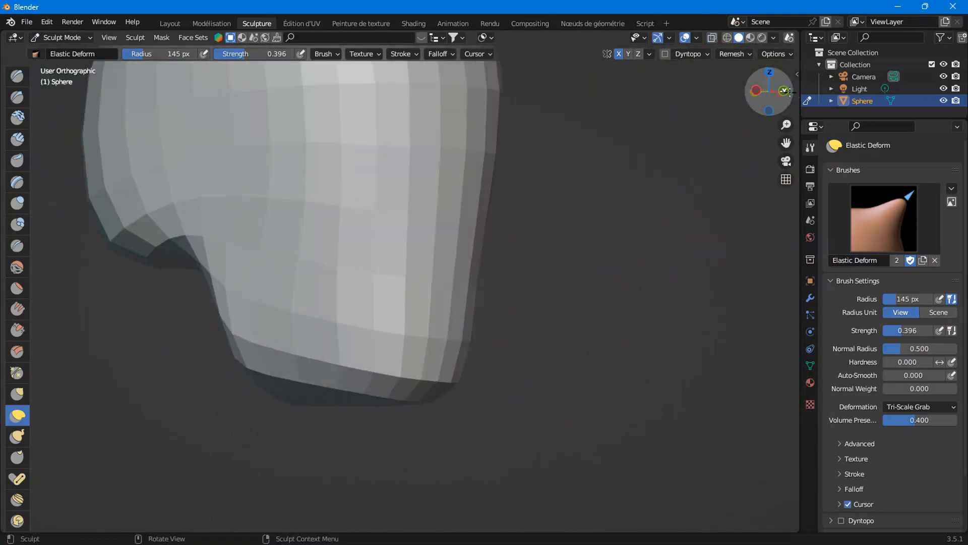
left_click(788, 91)
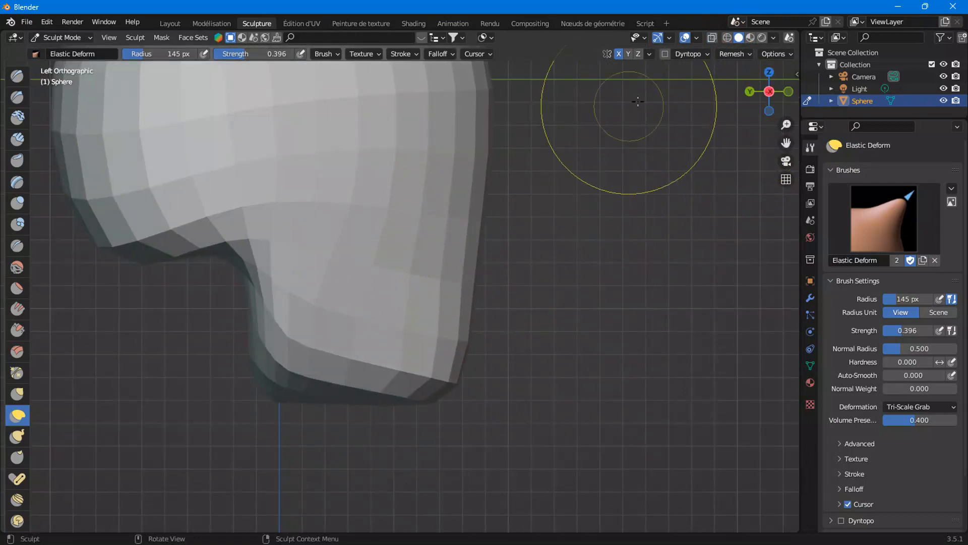
Back in wireframe, adjust the area above the jaw notch with small Elastic Deform strokes
left_click(727, 38)
scroll(290, 330, "up", 2)
mouse_move(274, 158)
left_mouse_down()
mouse_move(239, 156)
mouse_move(255, 150)
left_mouse_up()
scroll(267, 164, "down", 2)
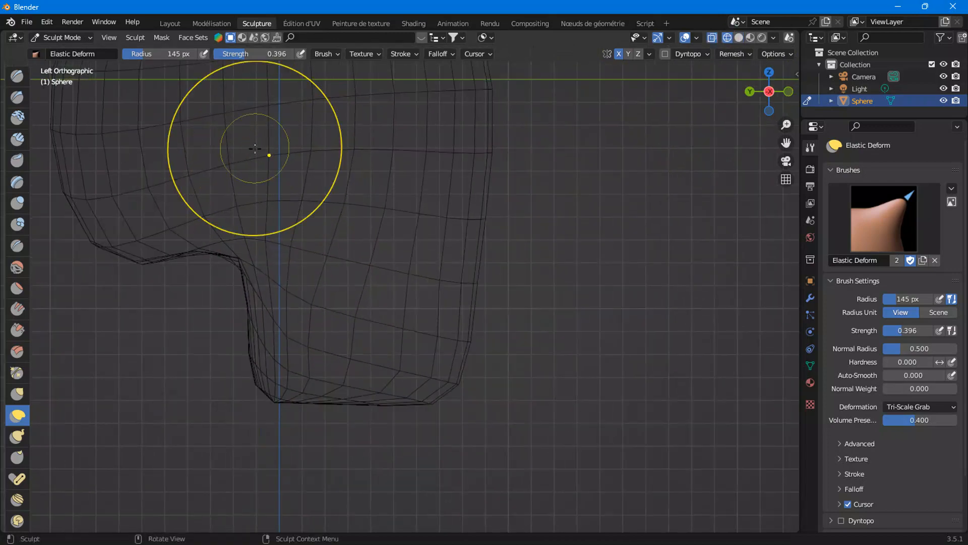
left_click_drag(268, 246, 292, 247)
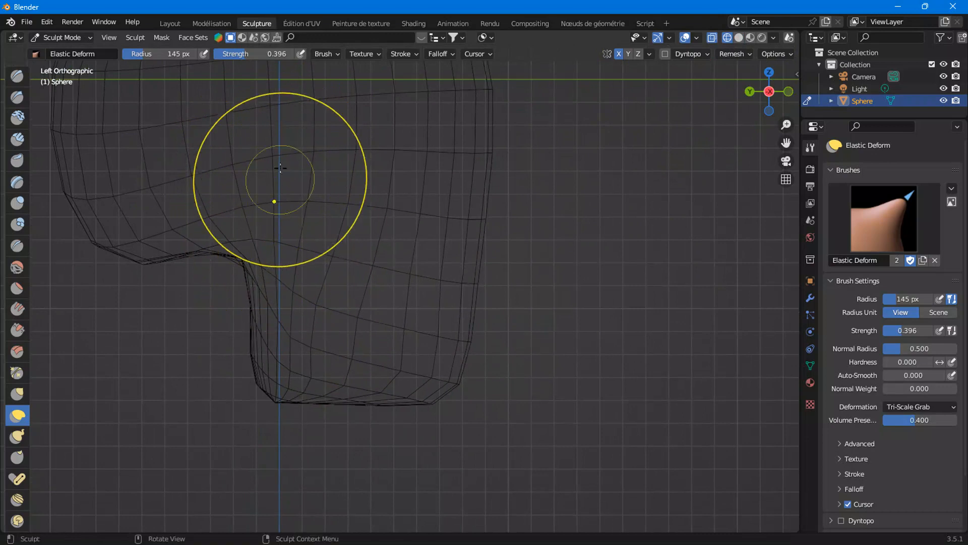
Zoom in and refine the jaw's front and bottom edges with Elastic Deform strokes
scroll(309, 375, "up", 1)
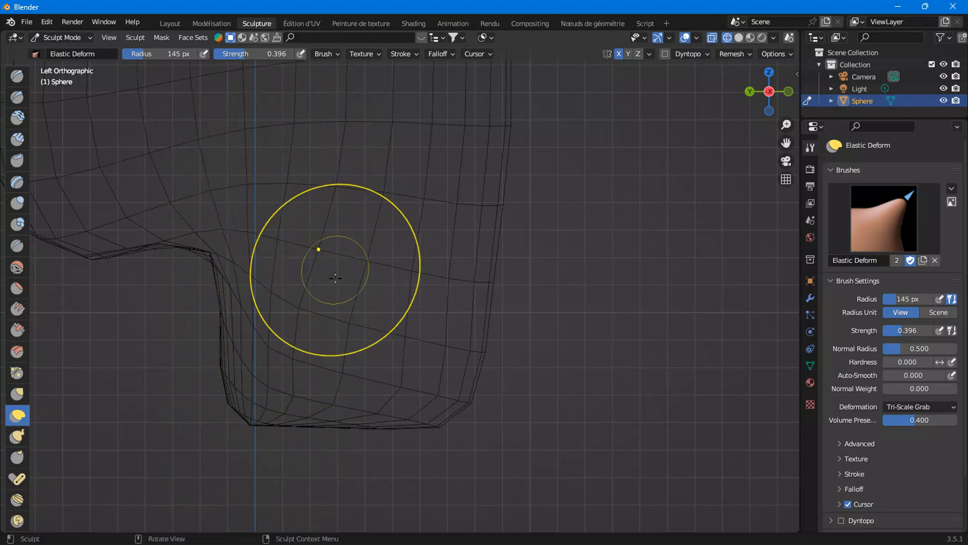
left_click_drag(331, 184, 337, 184)
mouse_move(346, 324)
left_mouse_down()
mouse_move(313, 307)
mouse_move(292, 390)
mouse_move(283, 365)
left_mouse_up()
left_click_drag(249, 419, 255, 454)
left_click_drag(285, 389, 284, 353)
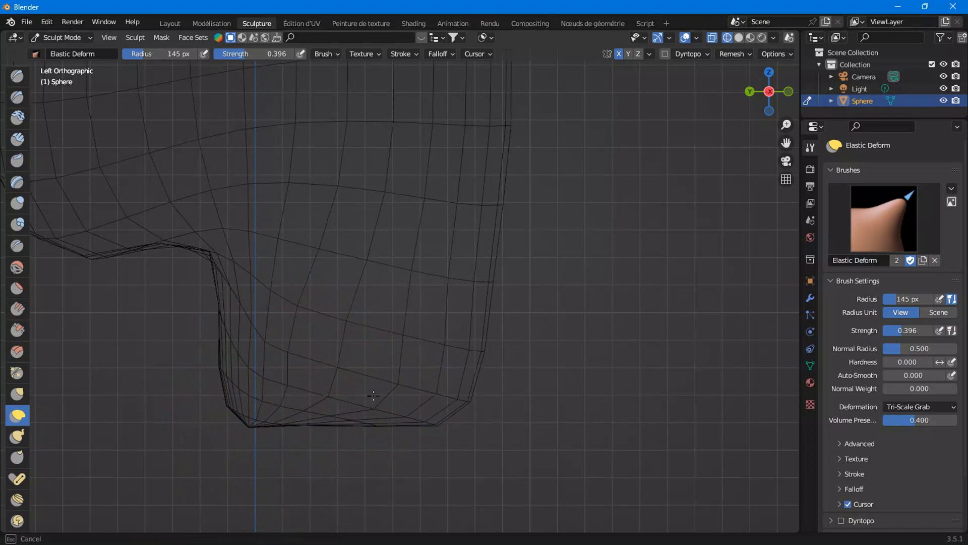
mouse_move(480, 346)
left_mouse_down()
mouse_move(467, 434)
mouse_move(432, 421)
left_mouse_up()
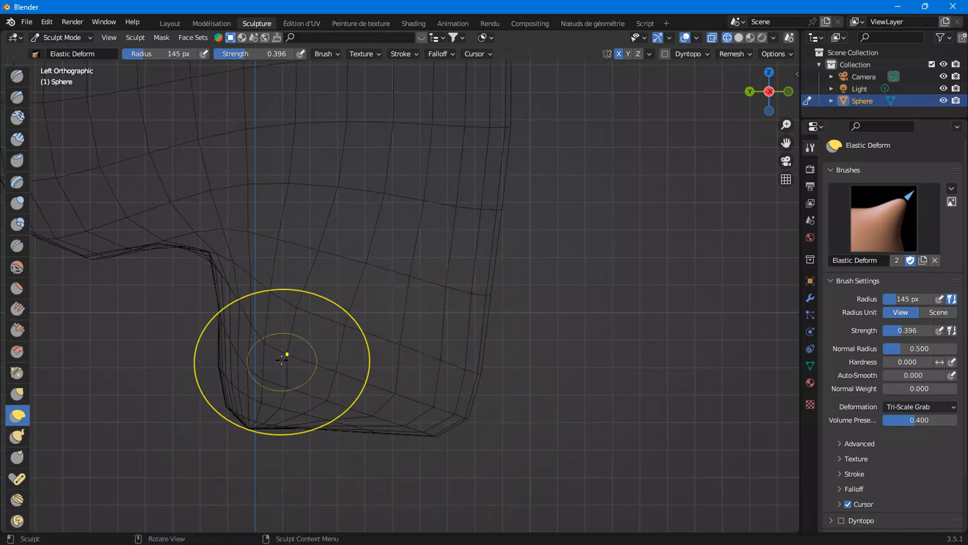
left_click_drag(289, 350, 306, 352)
left_click_drag(282, 289, 274, 289)
left_click_drag(278, 348, 271, 349)
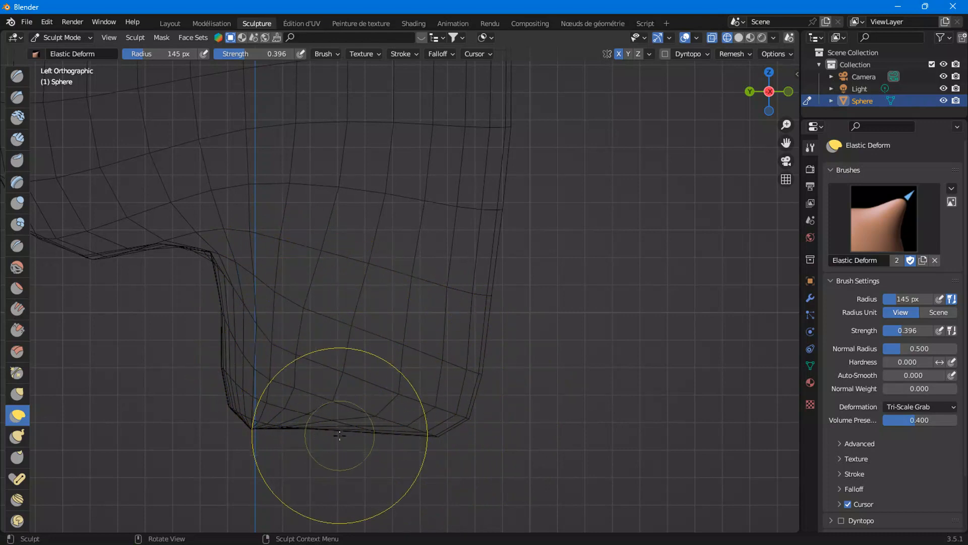
left_click_drag(338, 432, 338, 434)
scroll(619, 129, "down", 2)
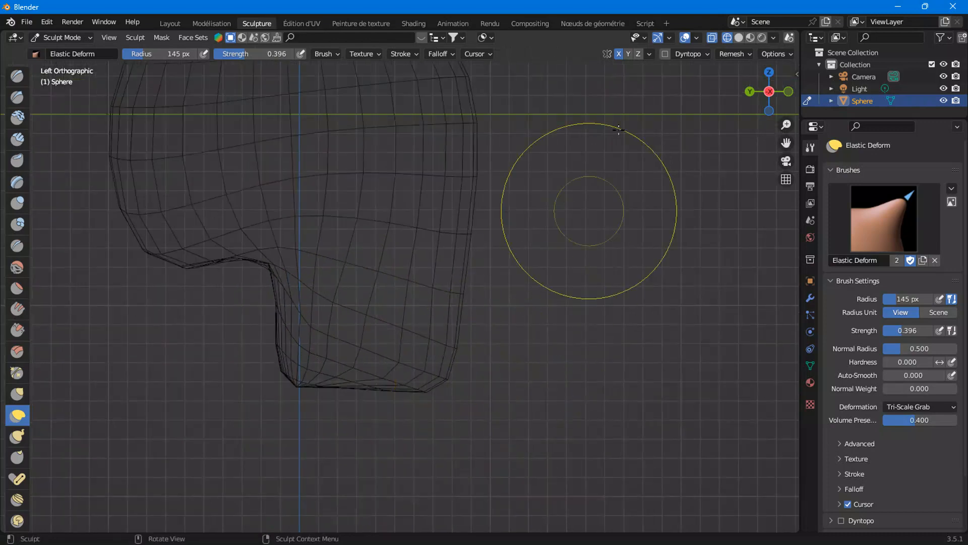
Switch to solid shading in back view and reshape the jaw's sides and bottom tip with Elastic Deform strokes
left_click(739, 37)
mouse_move(540, 270)
middle_mouse_down()
mouse_move(497, 368)
mouse_move(411, 380)
mouse_move(361, 371)
mouse_move(424, 363)
mouse_move(389, 310)
mouse_move(318, 356)
mouse_move(493, 371)
mouse_move(377, 382)
middle_mouse_up()
left_click(777, 93)
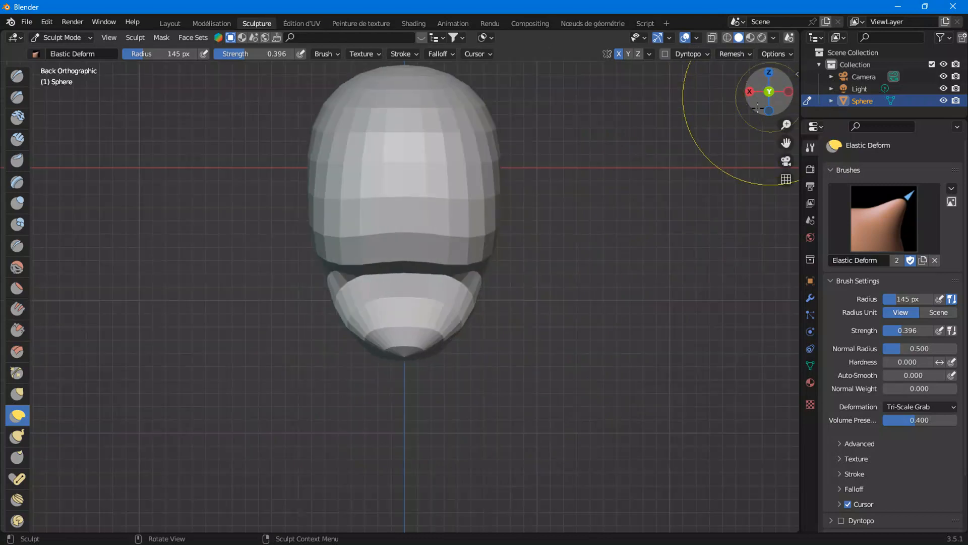
scroll(424, 353, "up", 4)
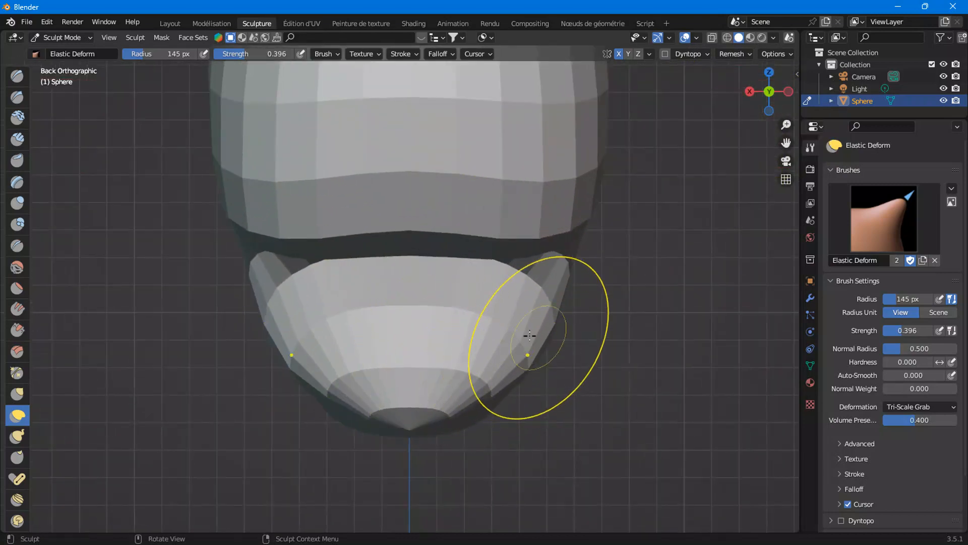
left_click_drag(524, 352, 592, 370)
left_click_drag(581, 319, 542, 321)
left_click_drag(564, 331, 541, 337)
left_click_drag(573, 252, 564, 263)
left_click_drag(404, 425, 403, 401)
left_click_drag(483, 397, 496, 423)
left_click_drag(413, 428, 419, 355)
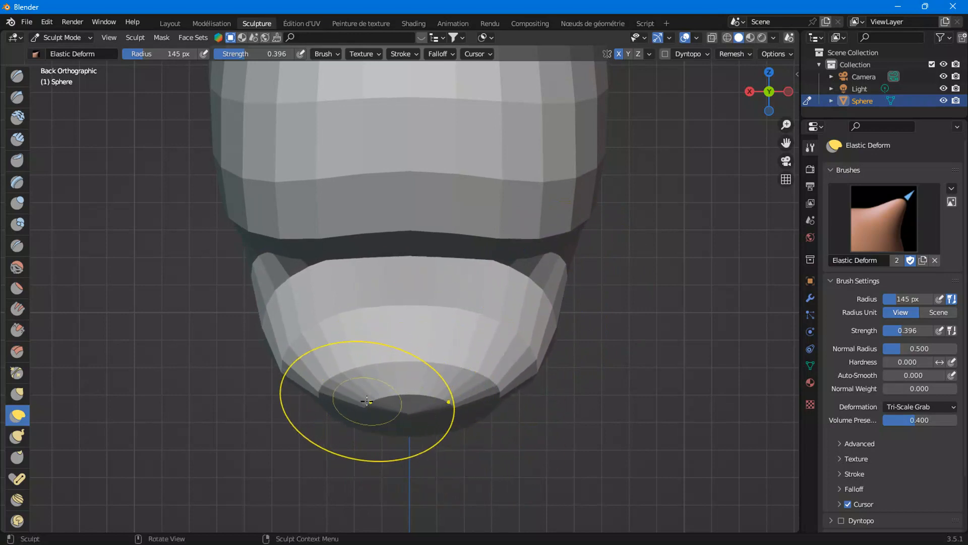
From bottom orthographic view, adjust the jaw's underside with an Elastic Deform stroke
scroll(487, 335, "down", 2)
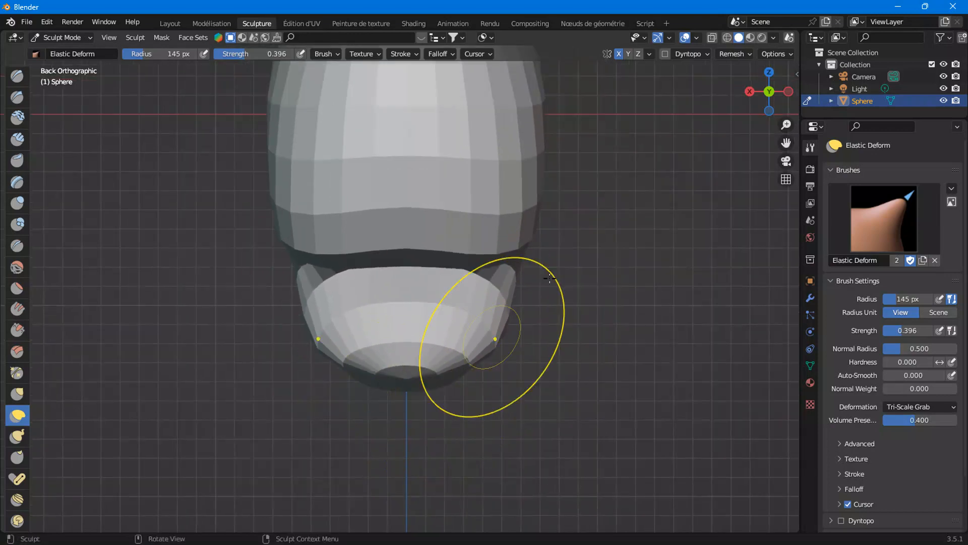
left_click(750, 92)
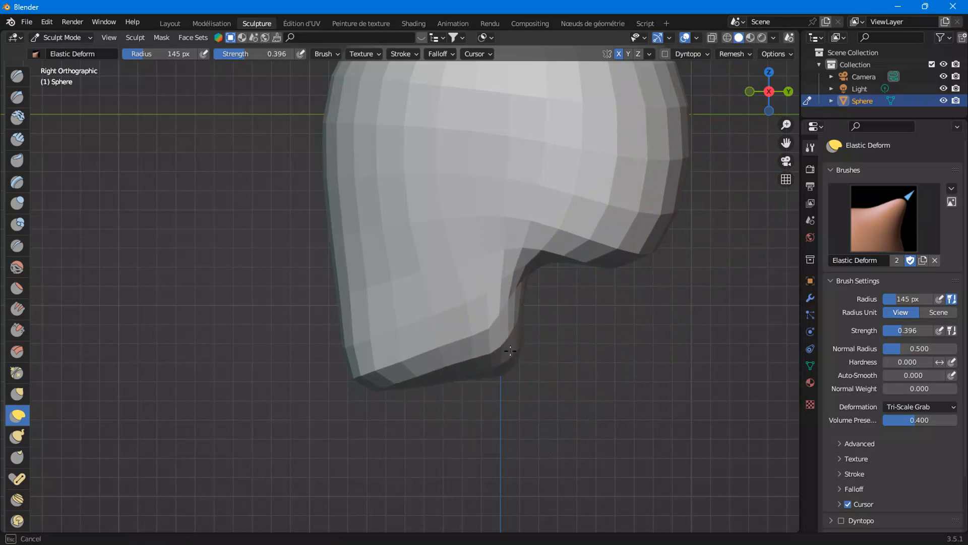
mouse_move(476, 364)
middle_mouse_down()
mouse_move(519, 335)
mouse_move(584, 346)
mouse_move(518, 351)
mouse_move(530, 277)
mouse_move(568, 181)
mouse_move(525, 270)
middle_mouse_up()
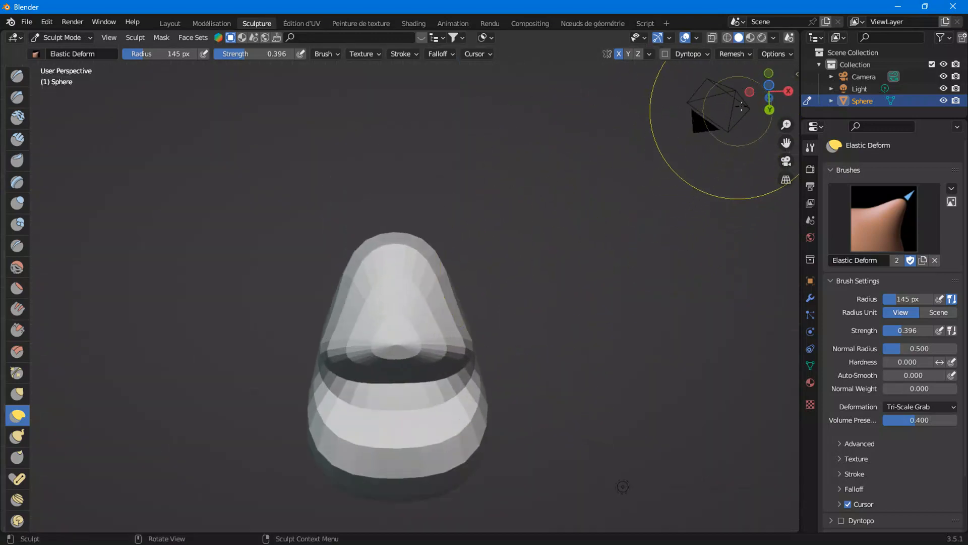
left_click(770, 85)
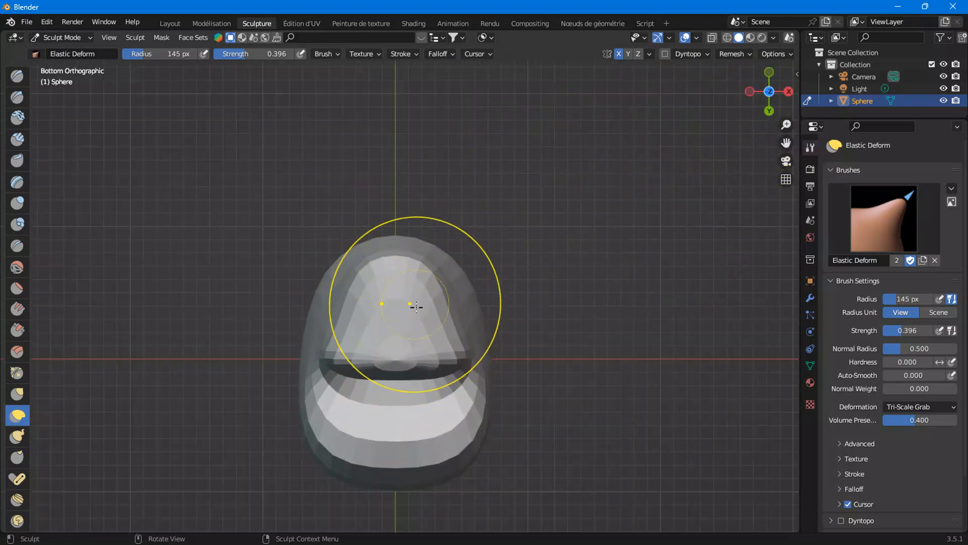
scroll(416, 306, "up", 3)
mouse_move(490, 319)
left_mouse_down()
mouse_move(529, 310)
mouse_move(521, 296)
mouse_move(535, 322)
mouse_move(497, 309)
mouse_move(518, 330)
mouse_move(494, 284)
mouse_move(512, 337)
mouse_move(477, 305)
left_mouse_up()
scroll(484, 319, "down", 5)
mouse_move(477, 317)
middle_mouse_down()
mouse_move(463, 417)
mouse_move(465, 359)
mouse_move(493, 368)
mouse_move(517, 228)
middle_mouse_up()
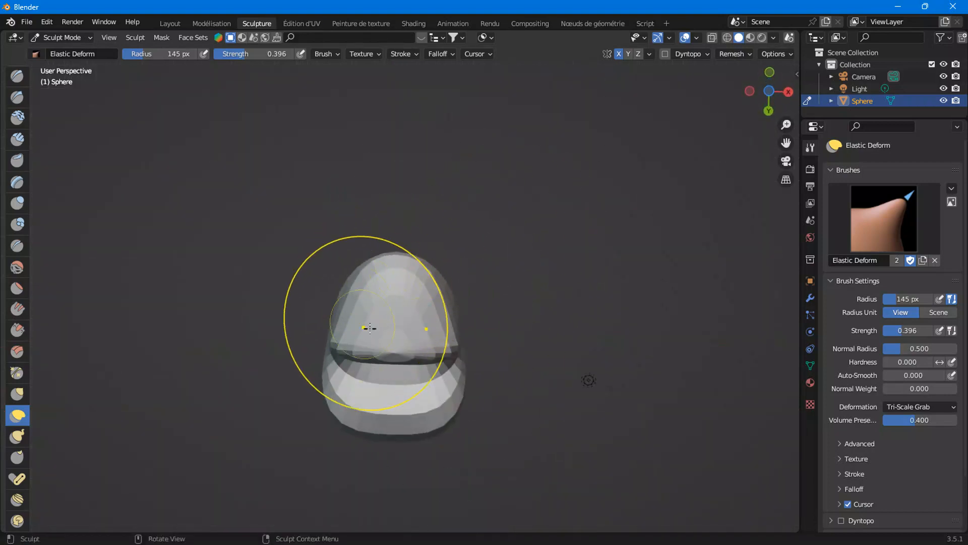
Switch to the Layout workspace and, from right orthographic view, add a cylinder mesh
mouse_move(422, 319)
middle_mouse_down()
mouse_move(381, 381)
mouse_move(402, 341)
mouse_move(365, 353)
mouse_move(460, 342)
middle_mouse_up()
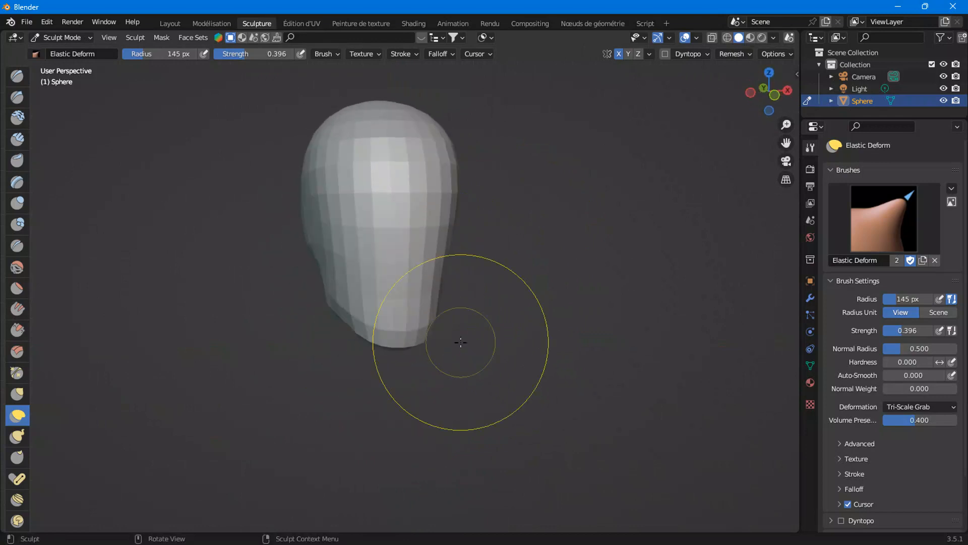
left_click(170, 24)
middle_click_drag(481, 323, 492, 351)
left_click(767, 94)
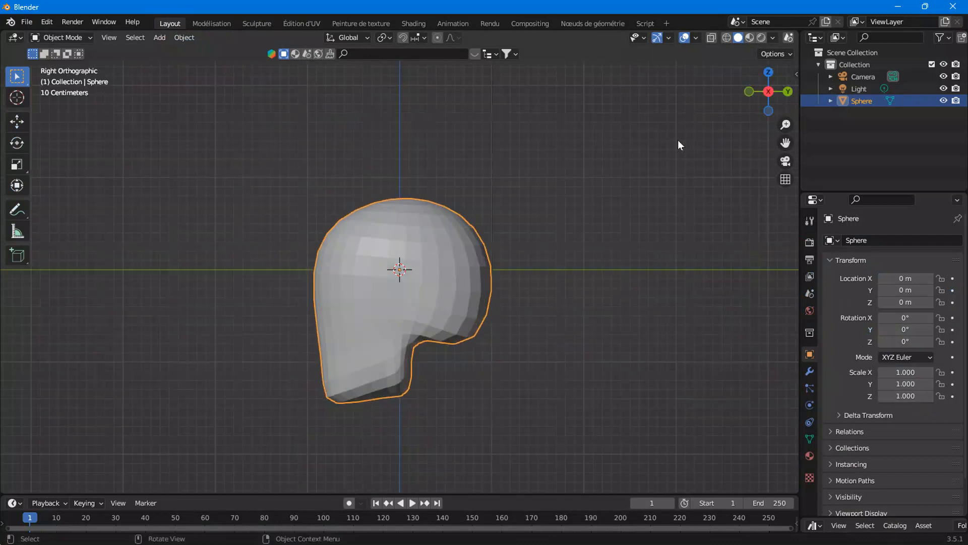
middle_click_drag(524, 294, 511, 245, "shift")
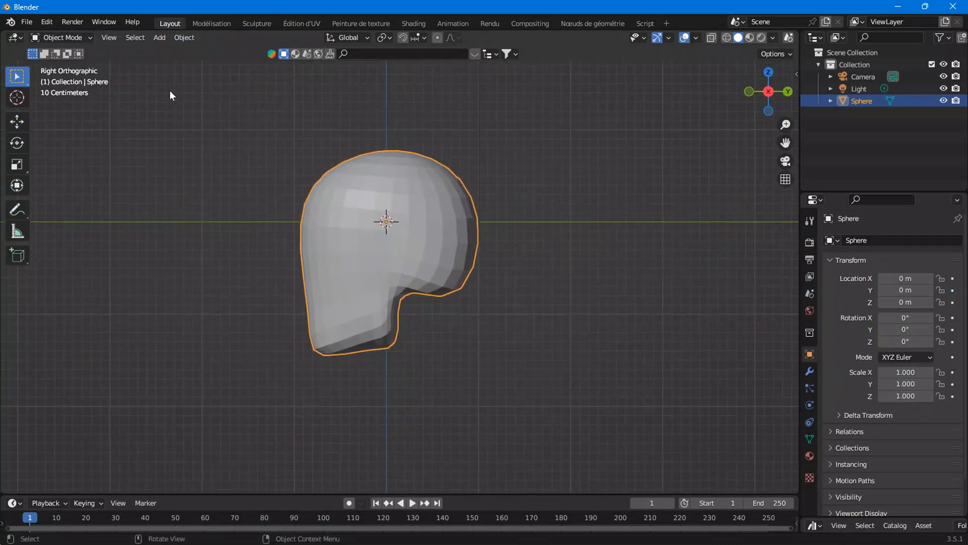
left_click(161, 38)
mouse_move(218, 53)
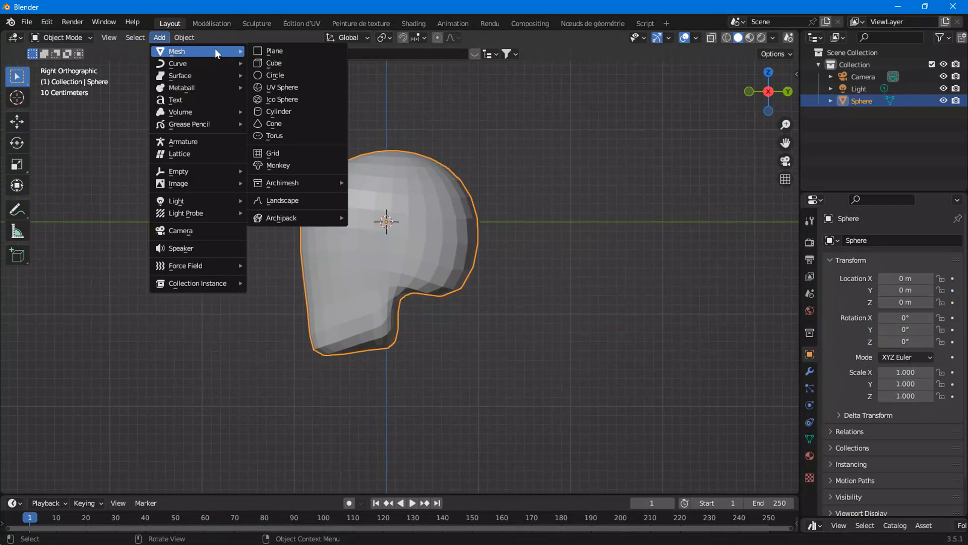
left_click(275, 112)
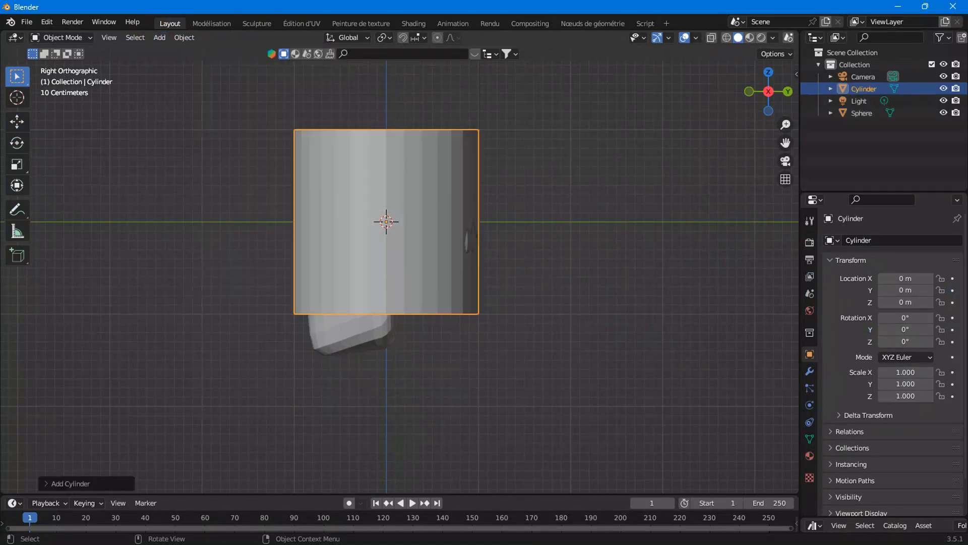
Scale the cylinder down to about 0.525 overall and stretch it along Z to about 0.957
key("s")
left_click(454, 256)
key("s")
key("z")
left_click(451, 253)
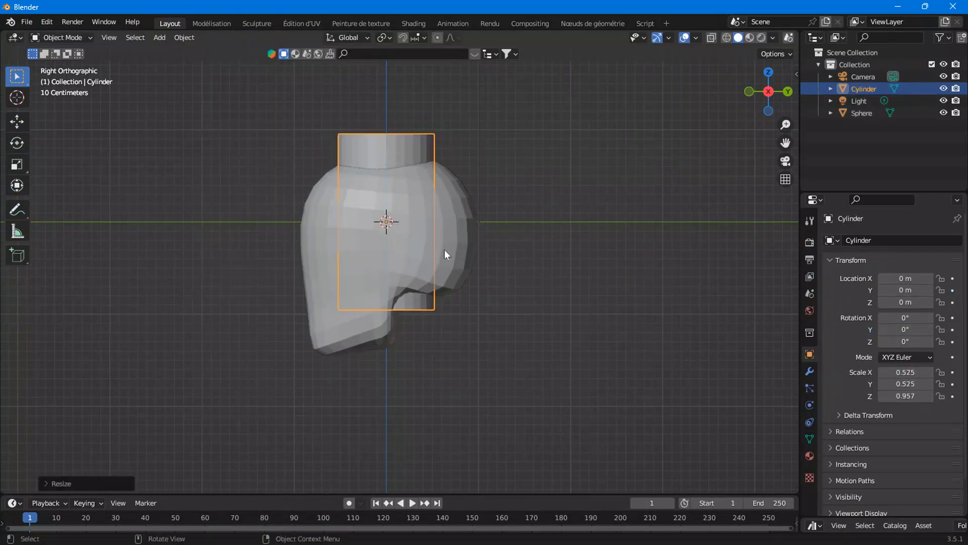
Place the cylinder under the skull as a neck, tilting it about 17° and scaling it to about 0.435 by 0.793
key("g")
left_click(460, 403)
key("s")
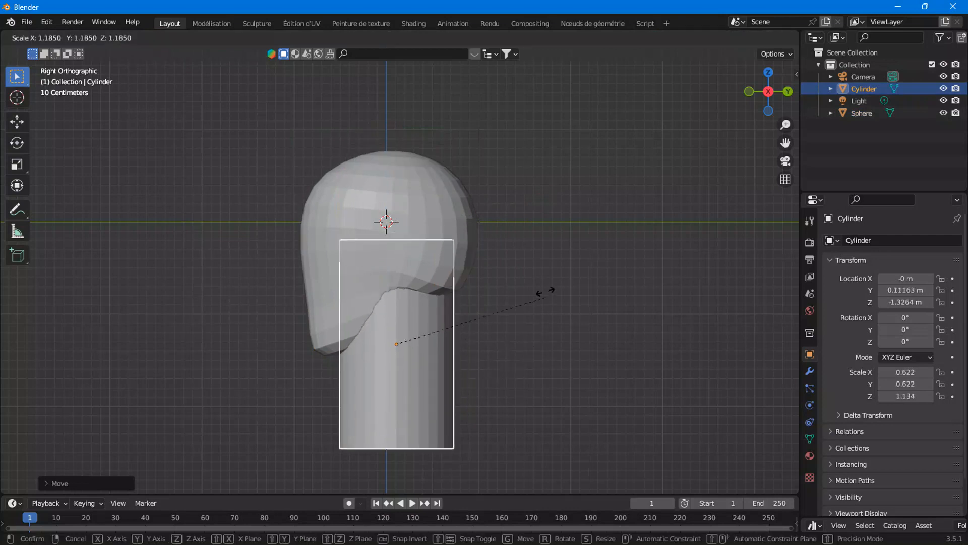
left_click(492, 344)
key("r")
left_click(568, 298)
key("s")
left_click(500, 335)
key("g")
left_click(490, 343)
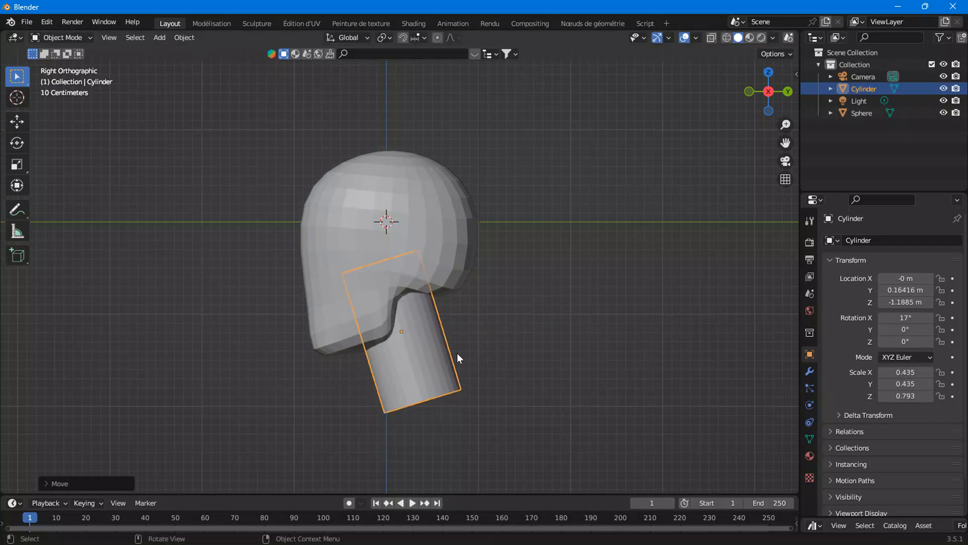
Fine-tune the neck cylinder's position, tilt it to about 17.3° and scale it to about 0.459 by 0.835
scroll(317, 378, "up", 3)
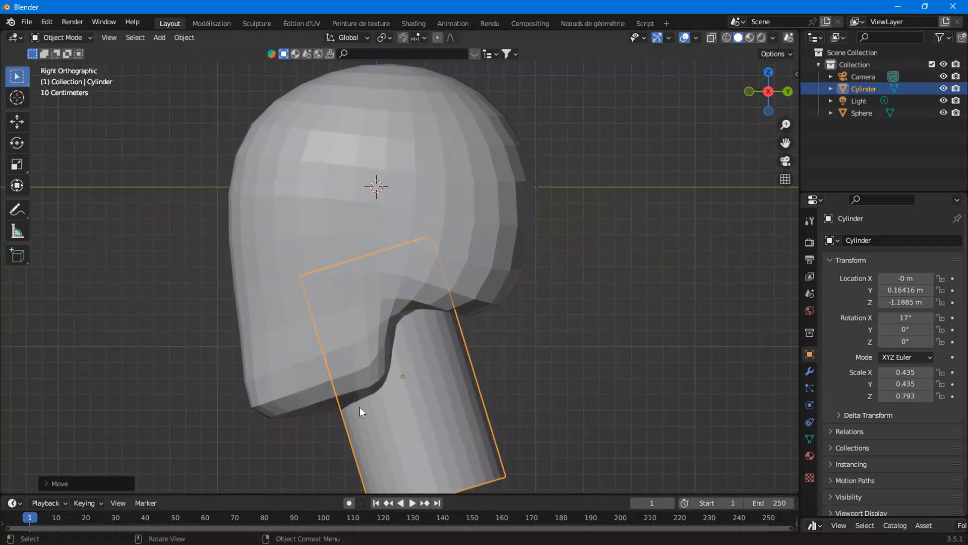
key("g")
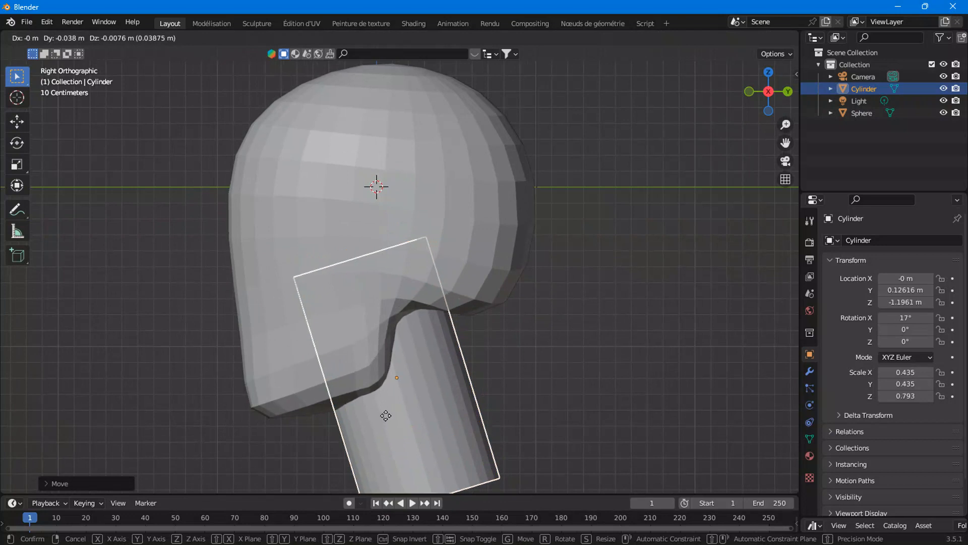
left_click(389, 420)
key("r")
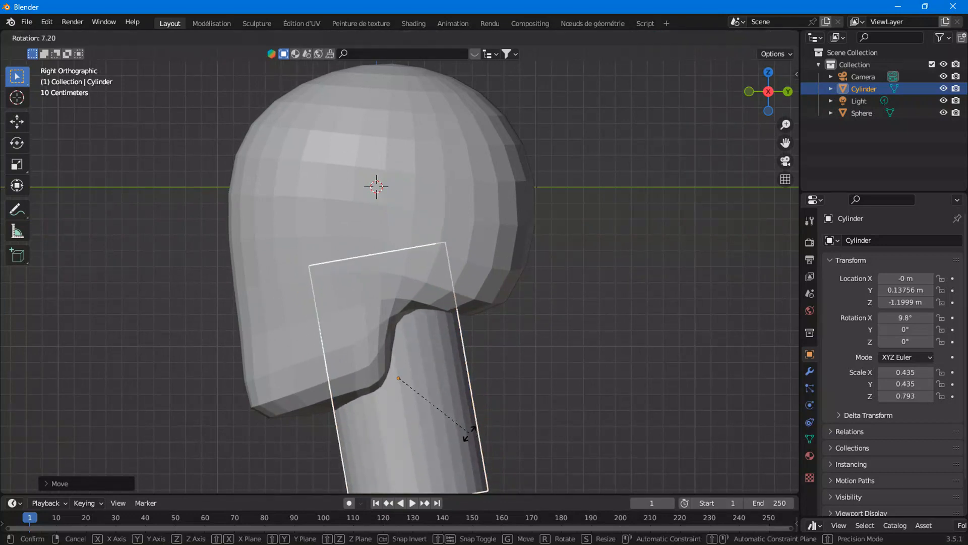
left_click(477, 429)
key("s")
left_click(459, 422)
key("g")
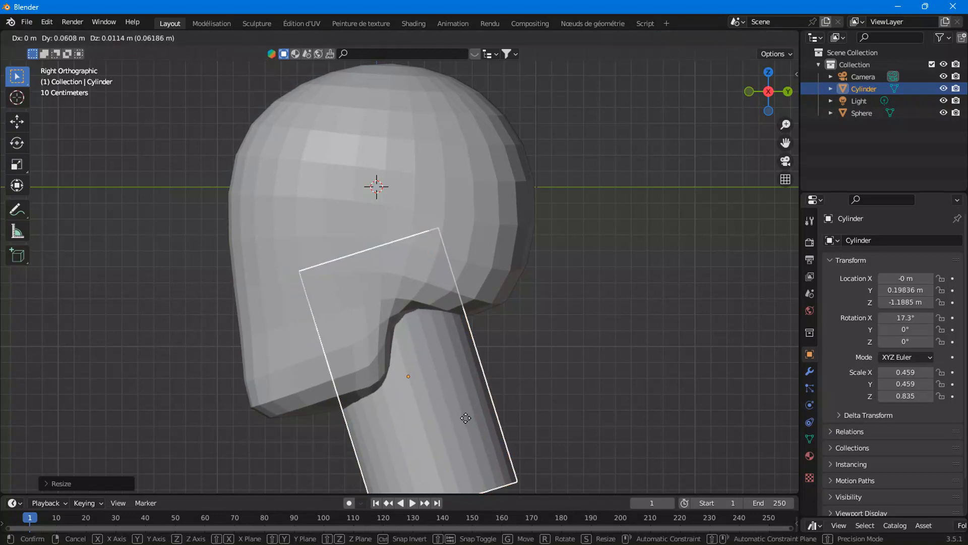
left_click(460, 418)
scroll(459, 416, "down", 3)
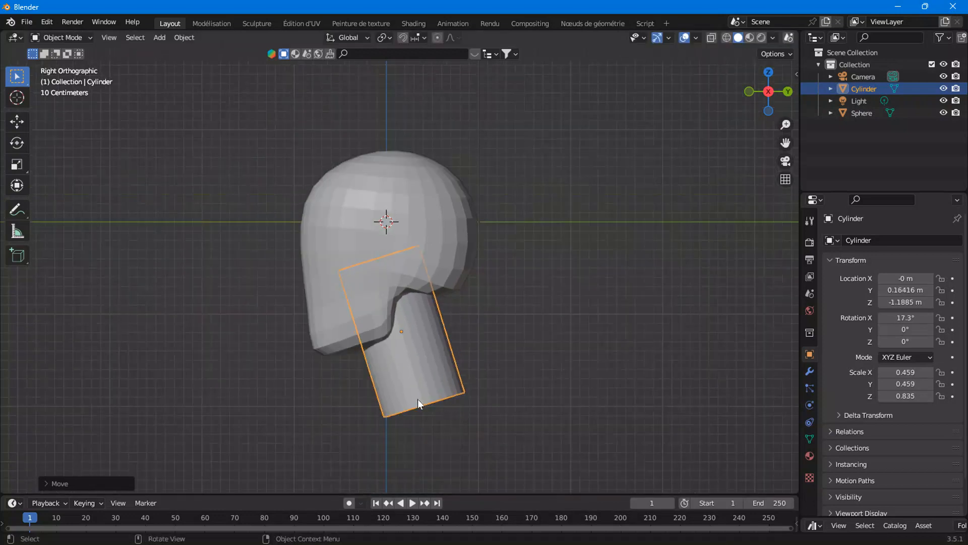
key("g")
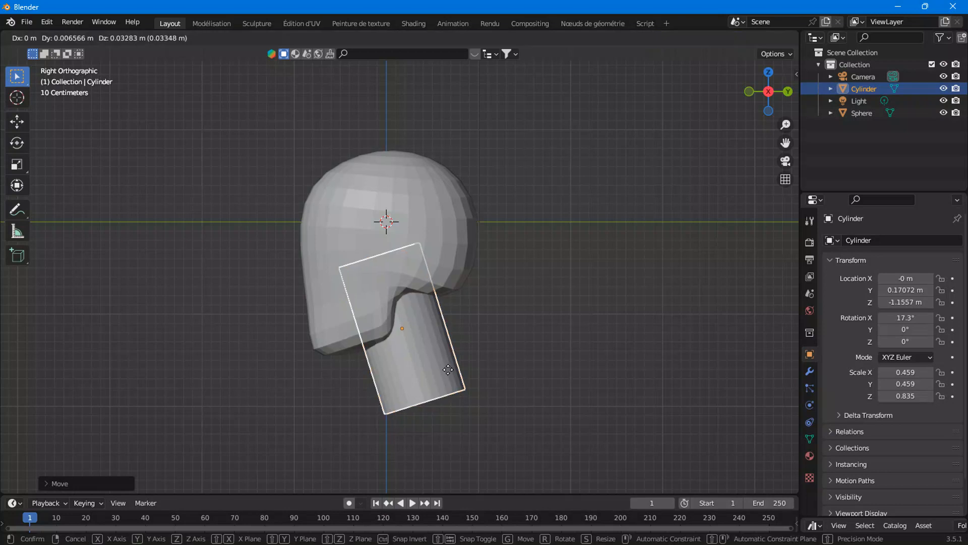
left_click(444, 363)
Select the head sphere, return to sculpting, and from top view reshape the skull's outline with Elastic Deform strokes
middle_click_drag(461, 323, 530, 334)
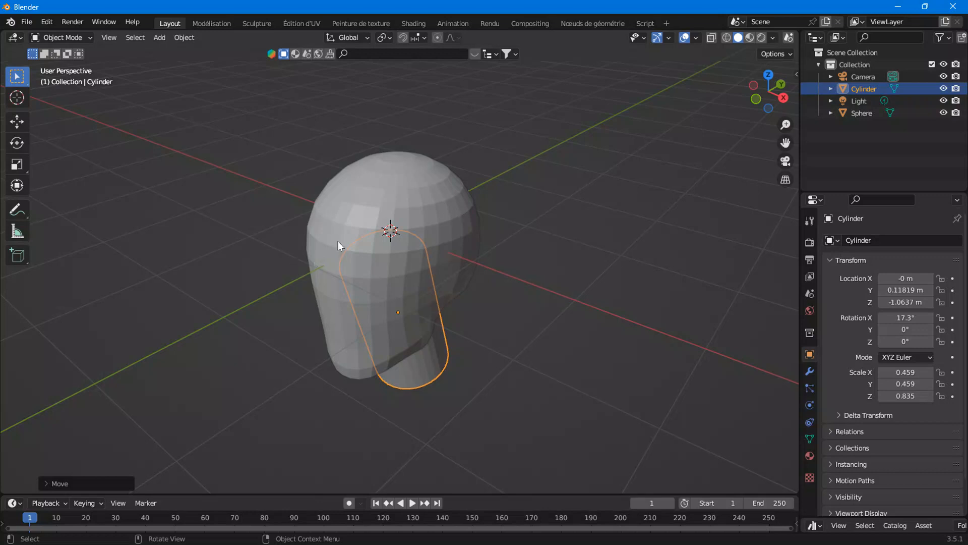
left_click(453, 215)
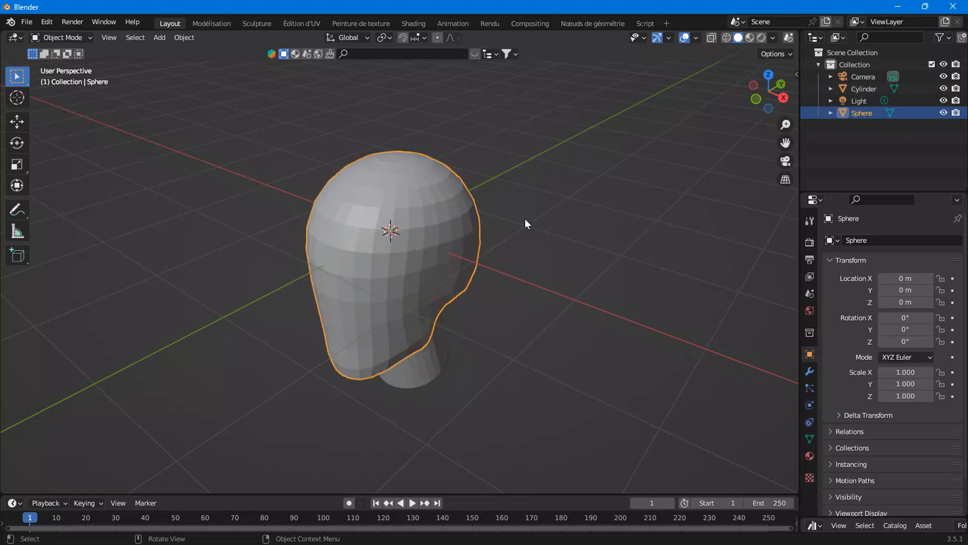
middle_click_drag(525, 224, 522, 212)
scroll(436, 199, "up", 3)
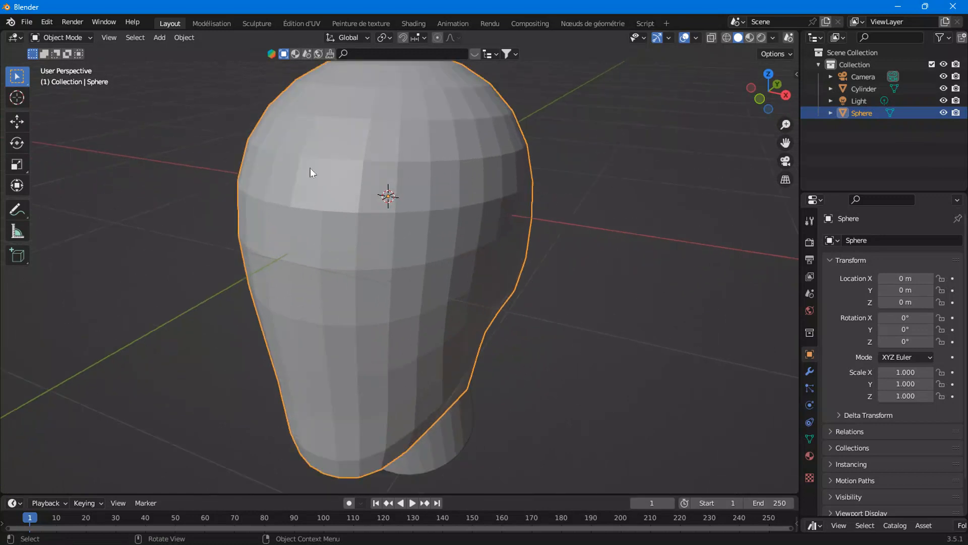
left_click(275, 23)
left_click(766, 79)
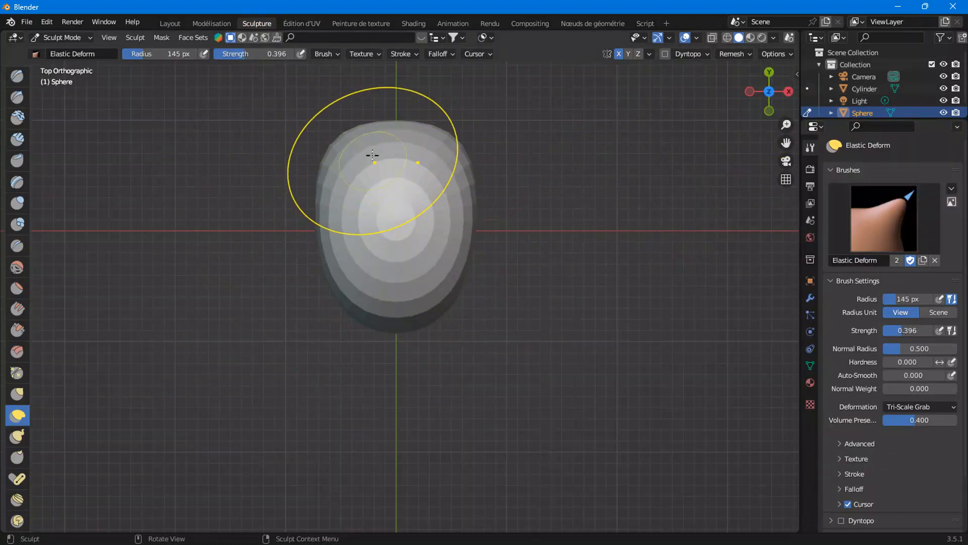
mouse_move(401, 220)
left_mouse_down()
mouse_move(385, 153)
mouse_move(358, 218)
mouse_move(400, 151)
mouse_move(393, 129)
left_mouse_up()
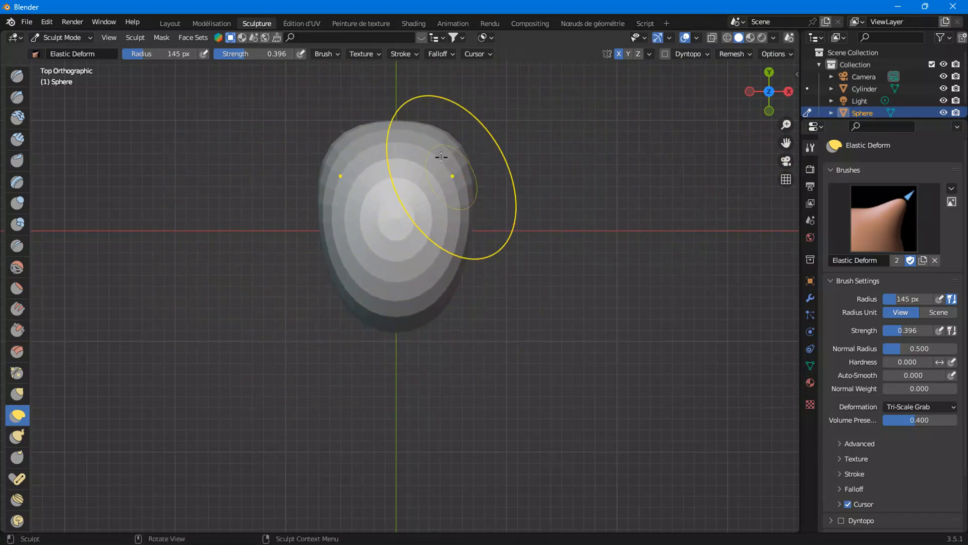
left_click_drag(449, 163, 422, 104)
left_click_drag(461, 186, 480, 153)
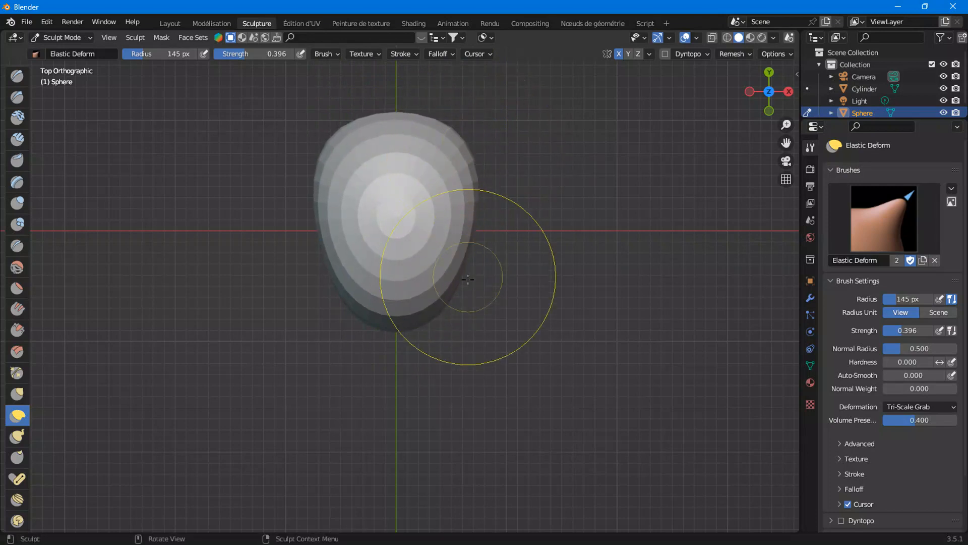
From left orthographic view, smooth the cranium's top and back contours with Elastic Deform strokes
left_click_drag(448, 301, 452, 337)
mouse_move(452, 338)
middle_mouse_down()
mouse_move(460, 231)
mouse_move(509, 231)
middle_mouse_up()
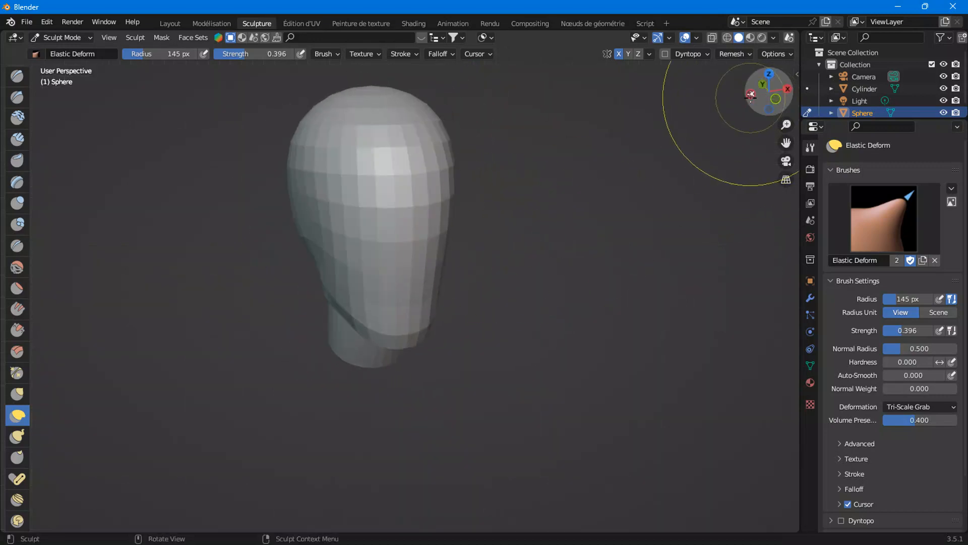
left_click(751, 93)
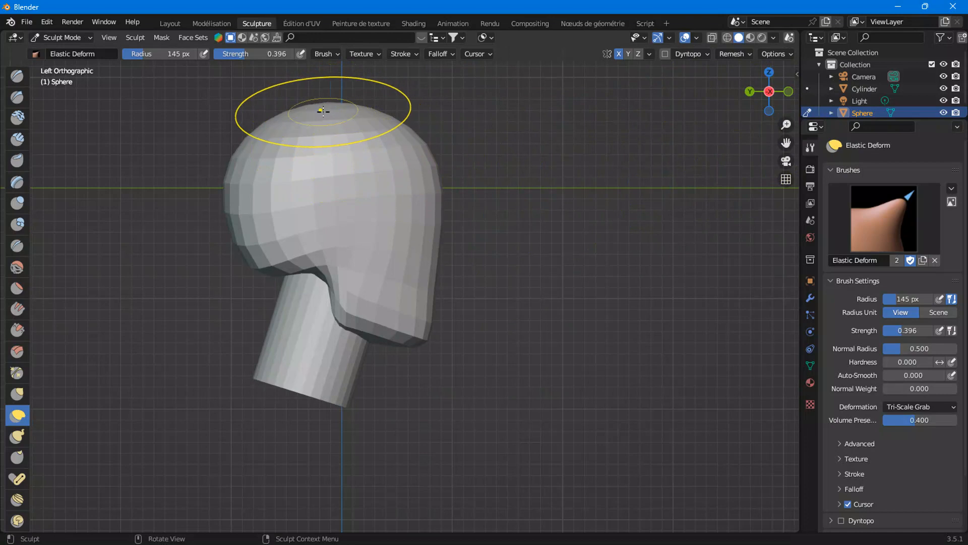
left_click_drag(304, 109, 259, 109)
left_click_drag(246, 145, 262, 152)
mouse_move(301, 107)
left_mouse_down()
mouse_move(286, 106)
mouse_move(312, 102)
left_mouse_up()
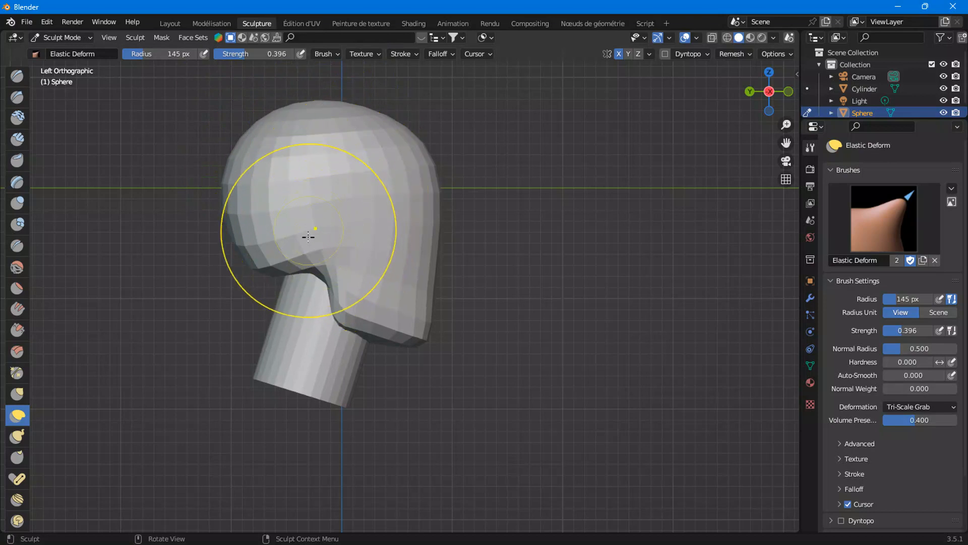
left_click_drag(285, 103, 281, 96)
left_click_drag(355, 105, 358, 113)
left_click_drag(404, 138, 401, 144)
left_click_drag(265, 241, 269, 245)
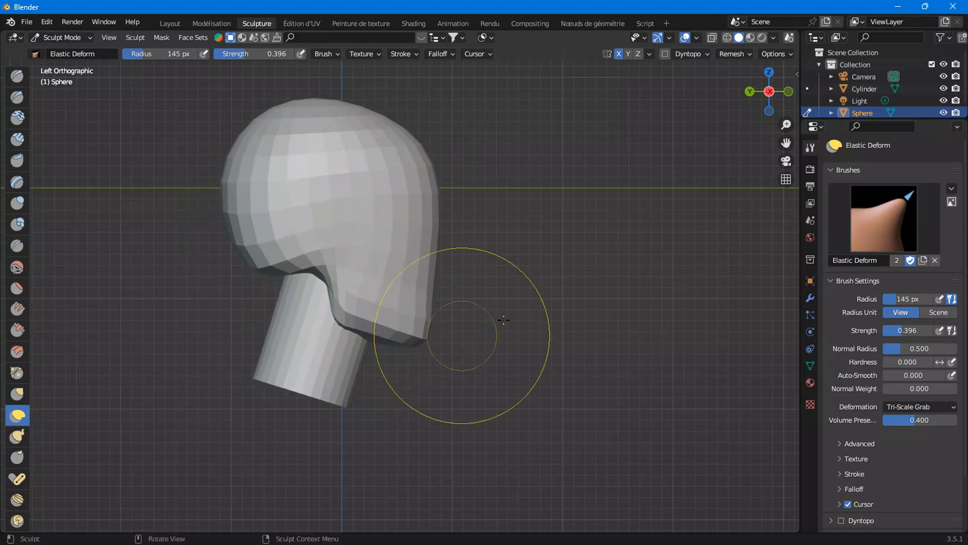
From front view, adjust the side of the head and the jaw corner with Elastic Deform strokes
left_click(788, 92)
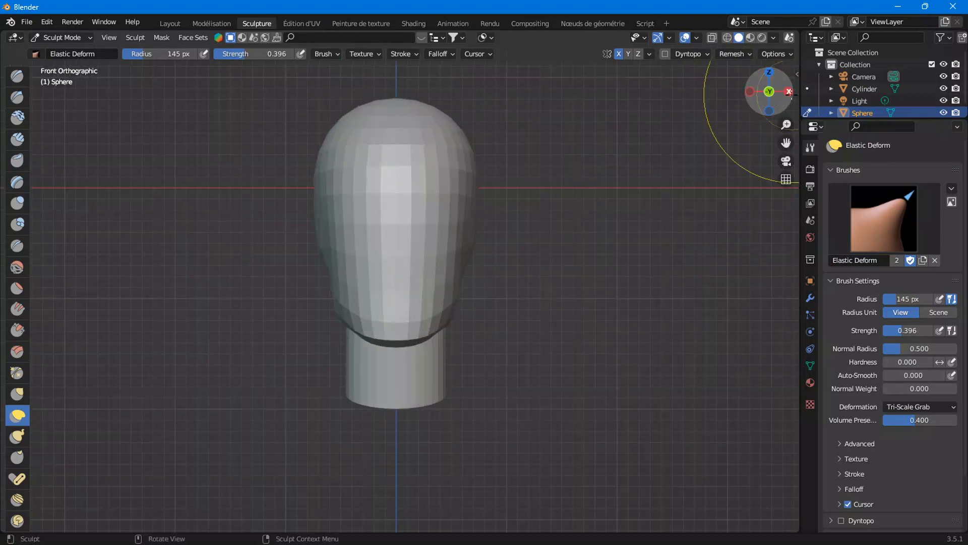
scroll(477, 277, "up", 2)
mouse_move(486, 270)
left_mouse_down()
mouse_move(496, 275)
mouse_move(495, 251)
left_mouse_up()
mouse_move(479, 315)
left_mouse_down()
mouse_move(441, 346)
mouse_move(469, 340)
left_mouse_up()
From right view, reshape the jaw underside and the notch above the neck with Elastic Deform strokes
left_click(789, 91)
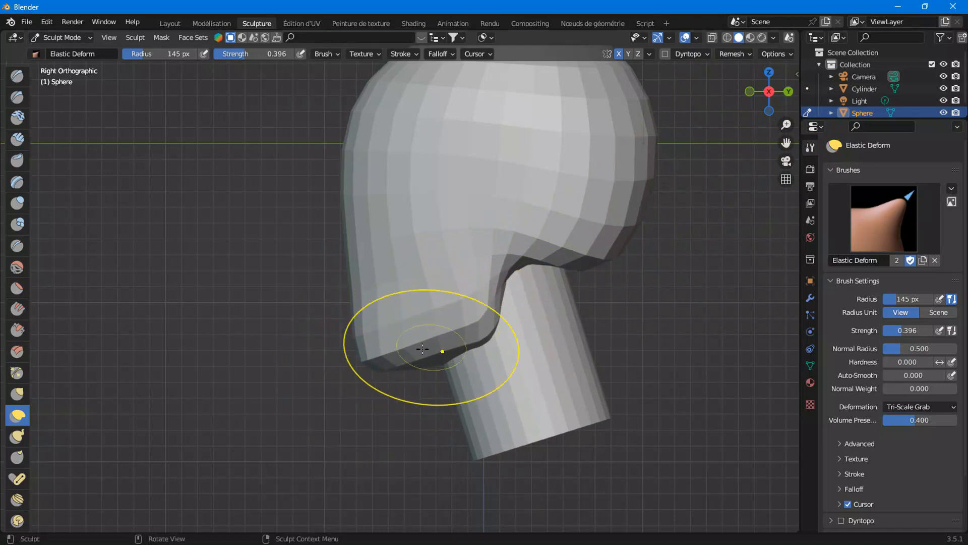
left_click_drag(636, 246, 595, 253)
left_click_drag(476, 329, 491, 281)
left_click_drag(449, 326, 491, 329)
left_click_drag(594, 247, 605, 257)
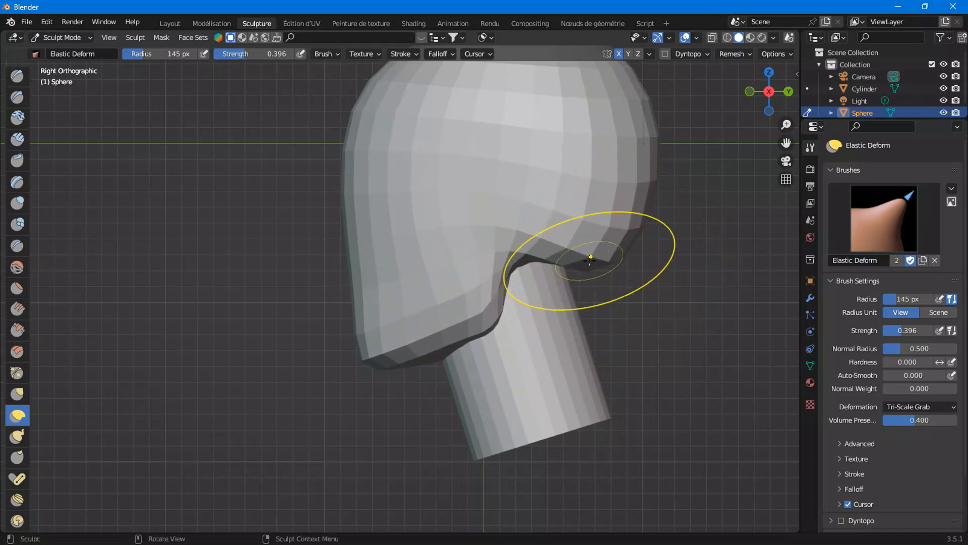
left_click_drag(391, 337, 399, 343)
scroll(446, 335, "down", 1)
scroll(446, 336, "down", 2)
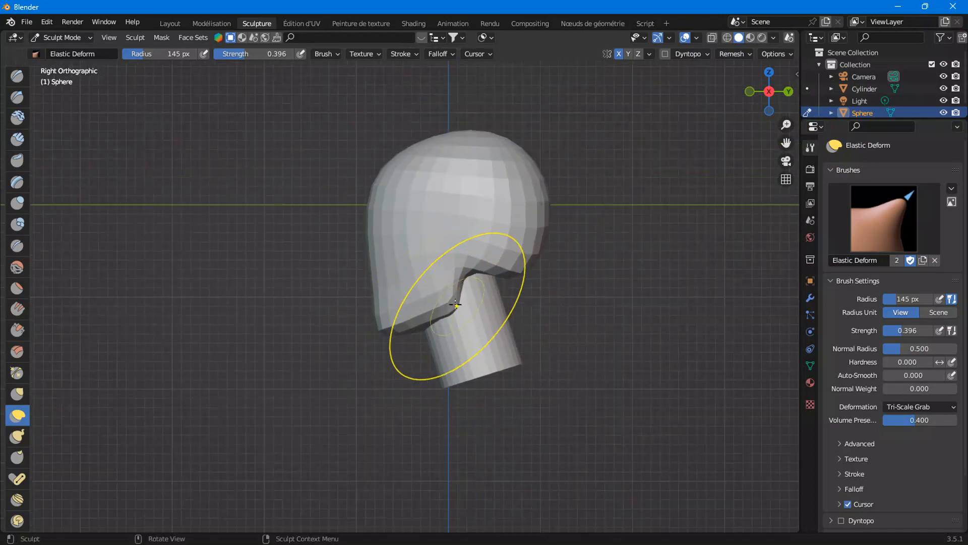
mouse_move(382, 294)
left_mouse_down()
mouse_move(363, 295)
mouse_move(384, 269)
left_mouse_up()
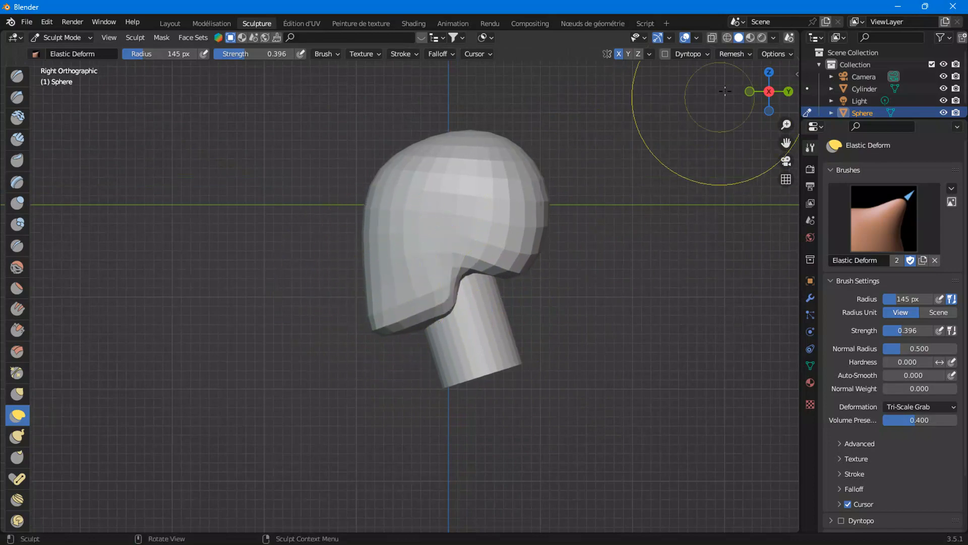
Adjust the skull's side from top view and the jaw's rear edge from side view with Elastic Deform strokes
left_click(772, 73)
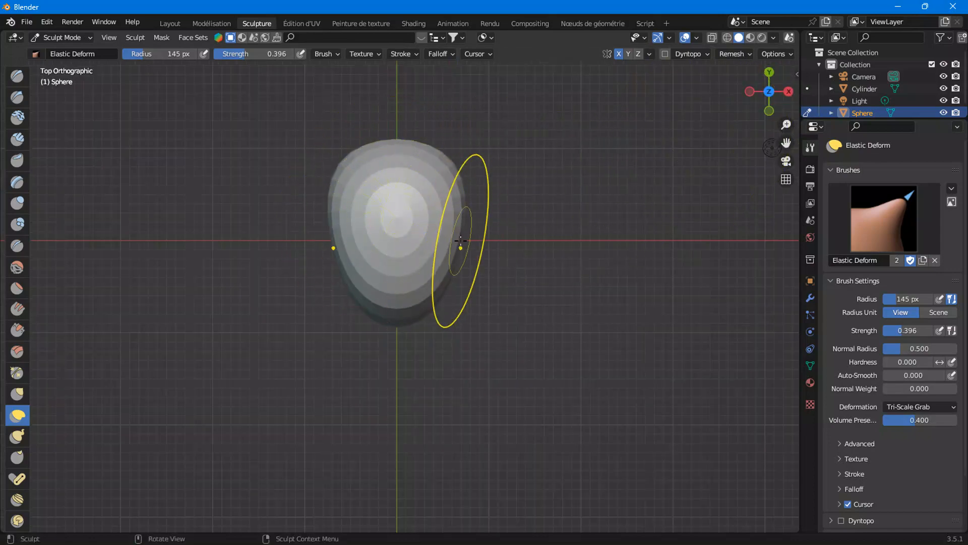
left_click_drag(459, 239, 467, 240)
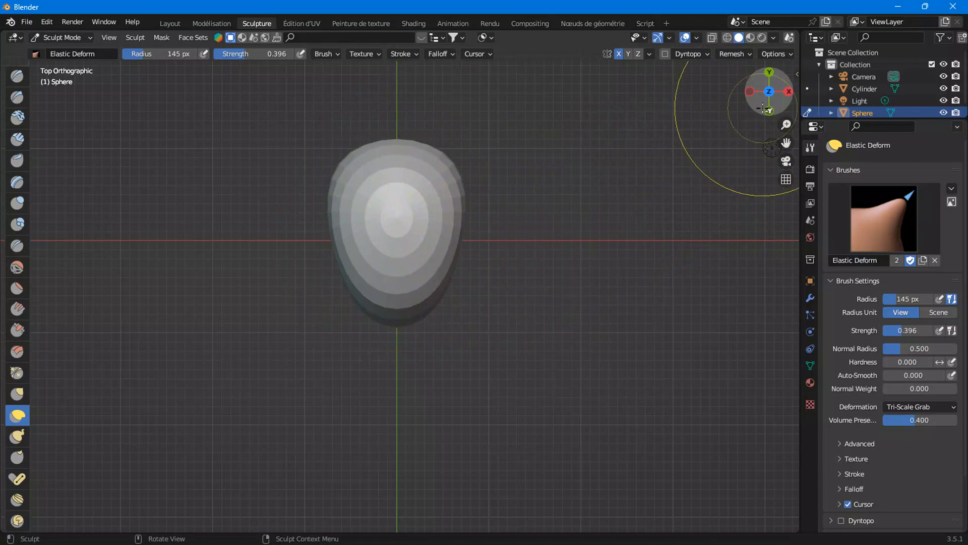
left_click(751, 91)
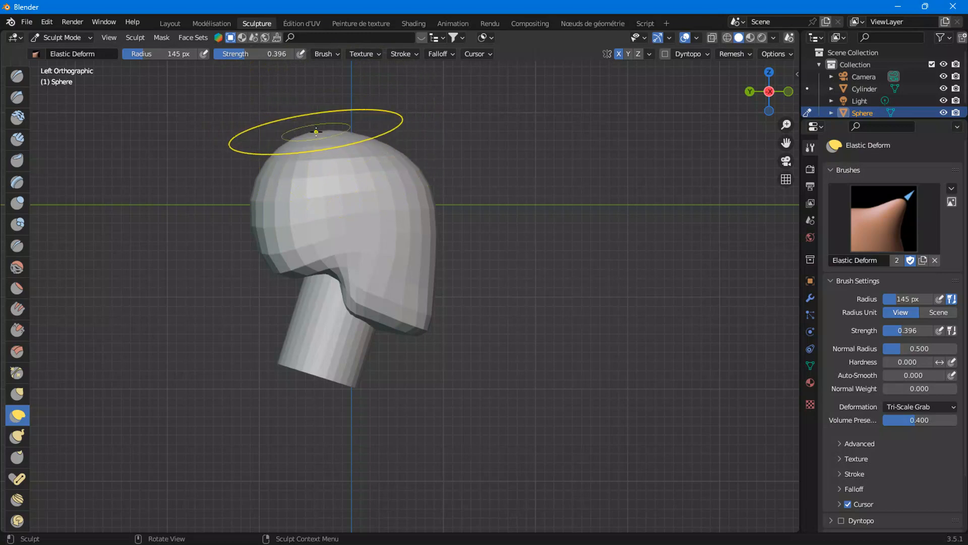
scroll(353, 333, "up", 3)
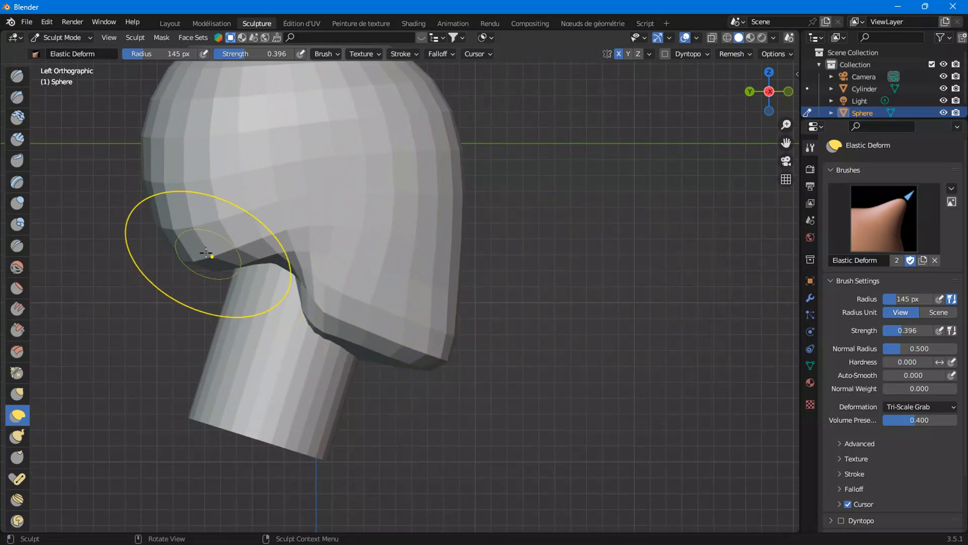
left_click(789, 92)
left_click_drag(489, 262, 493, 264)
mouse_move(493, 325)
middle_mouse_down()
mouse_move(435, 328)
mouse_move(500, 331)
mouse_move(544, 317)
mouse_move(508, 275)
mouse_move(519, 351)
mouse_move(584, 359)
mouse_move(777, 339)
mouse_move(568, 341)
mouse_move(571, 324)
mouse_move(480, 318)
mouse_move(518, 324)
mouse_move(480, 346)
mouse_move(525, 339)
middle_mouse_up()
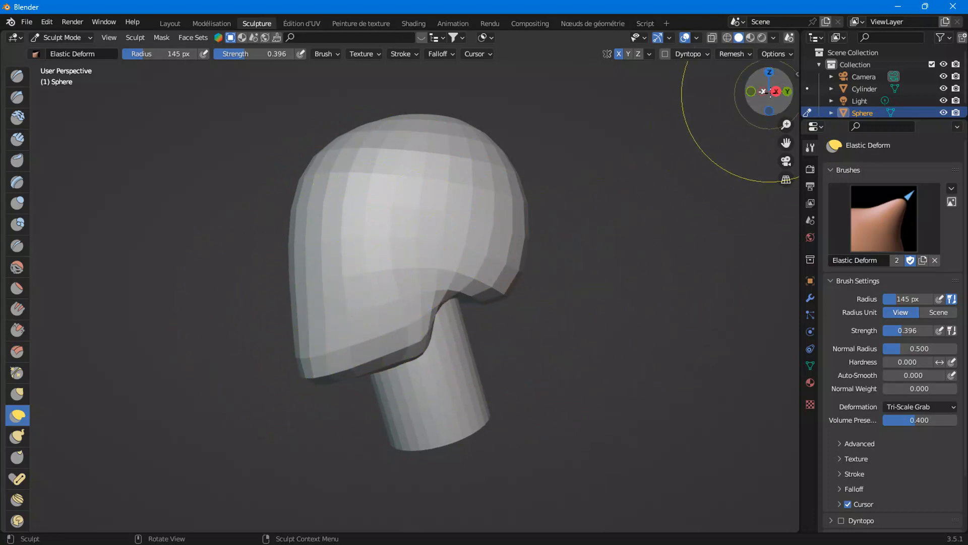
mouse_move(442, 293)
middle_mouse_down()
mouse_move(525, 301)
mouse_move(545, 324)
mouse_move(569, 281)
middle_mouse_up()
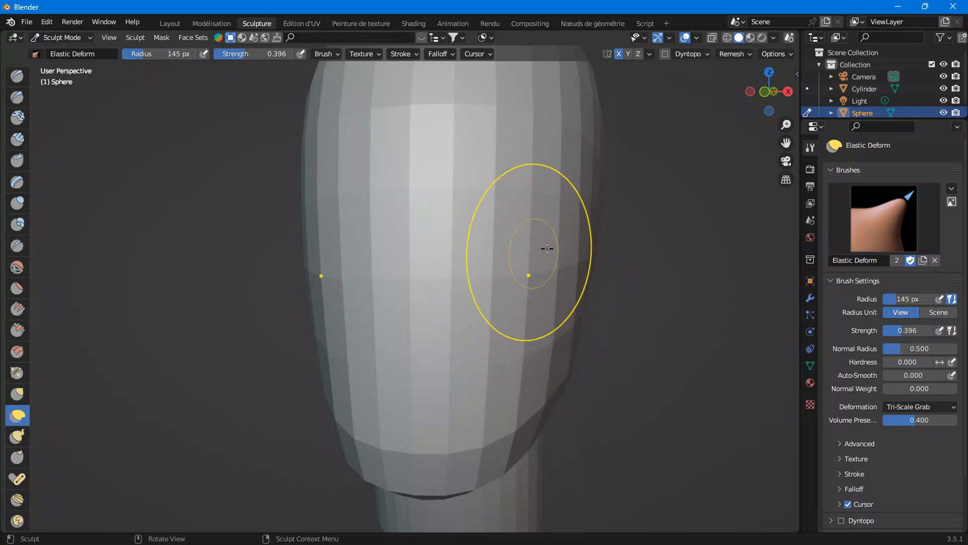
Refine the right side of the cranium from front orthographic view with Elastic Deform strokes
scroll(573, 324, "down", 3)
middle_click_drag(573, 324, 538, 332)
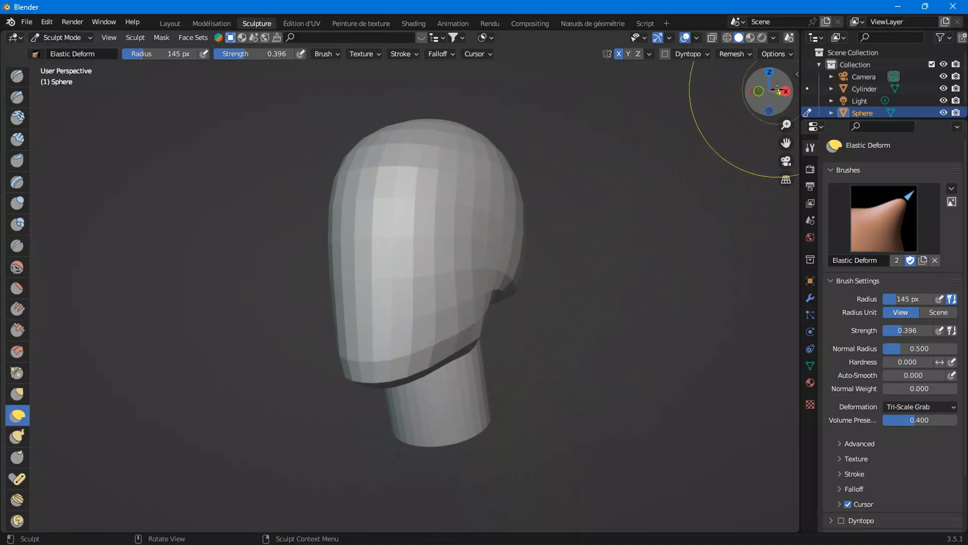
left_click_drag(777, 88, 749, 124)
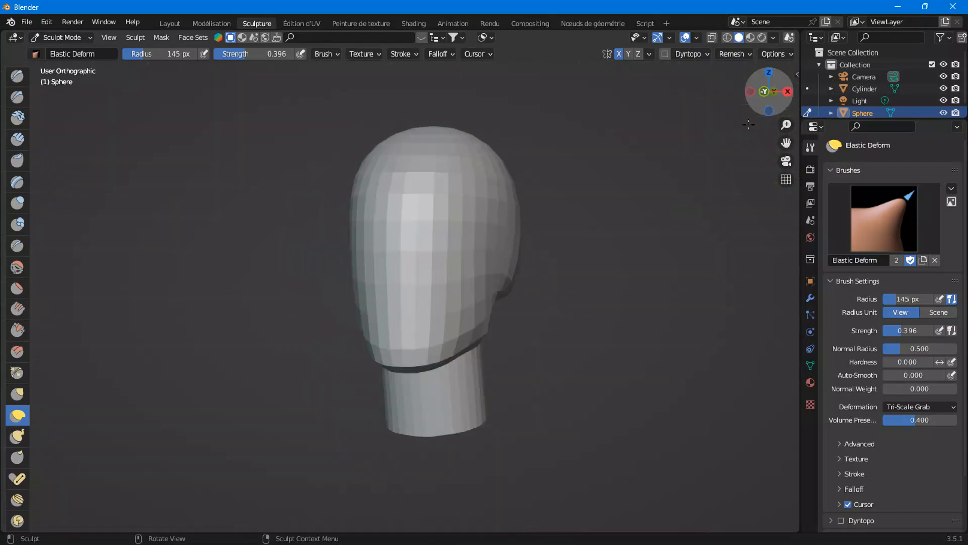
scroll(488, 289, "up", 5)
scroll(560, 288, "down", 2)
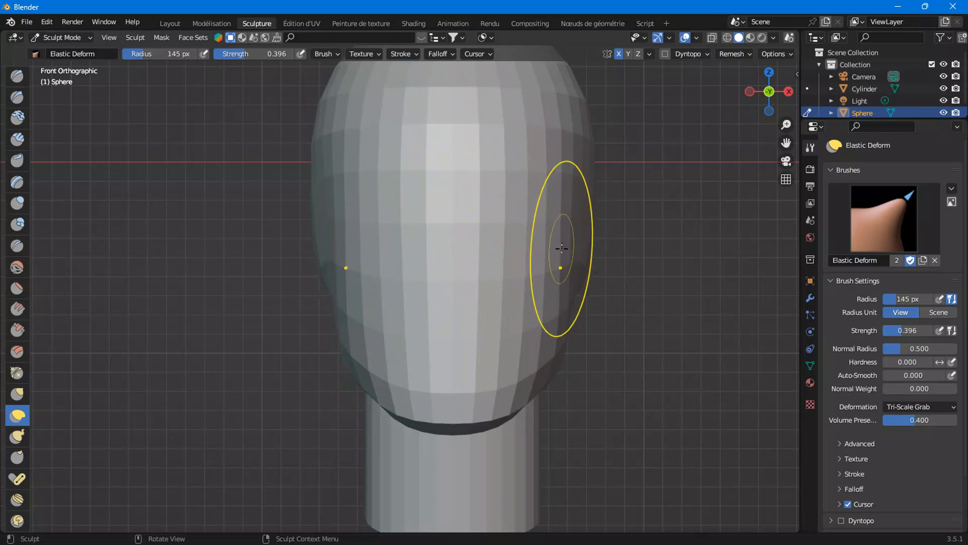
left_click_drag(544, 272, 605, 262)
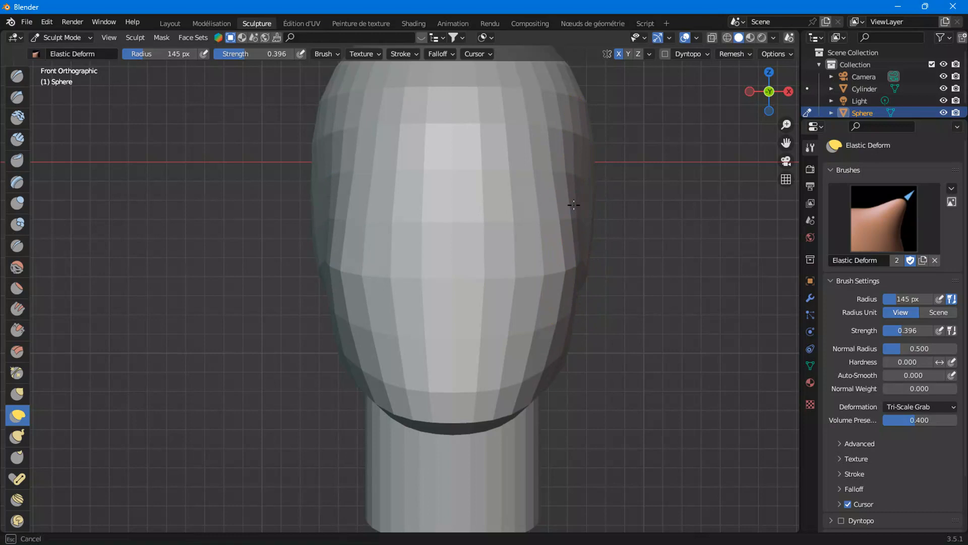
mouse_move(567, 320)
left_mouse_down()
mouse_move(560, 333)
mouse_move(513, 335)
mouse_move(508, 346)
left_mouse_up()
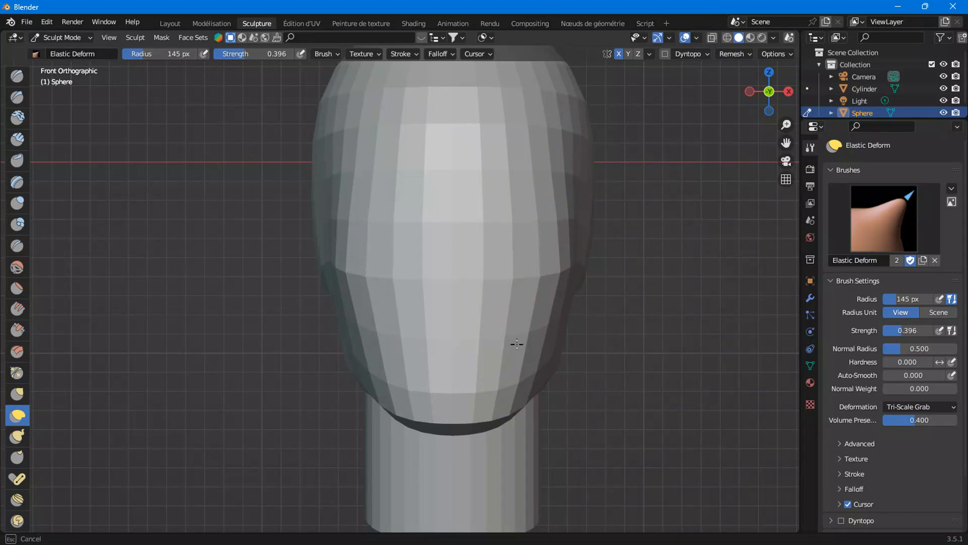
mouse_move(561, 346)
middle_mouse_down()
mouse_move(549, 363)
mouse_move(476, 371)
mouse_move(565, 404)
middle_mouse_up()
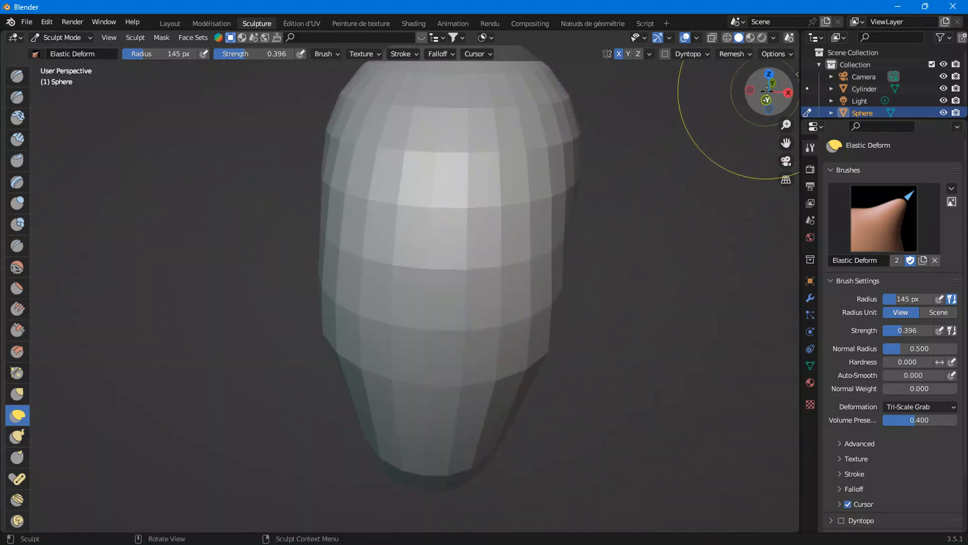
Switch to right orthographic view and display the head in wireframe with X-ray
left_click(766, 100)
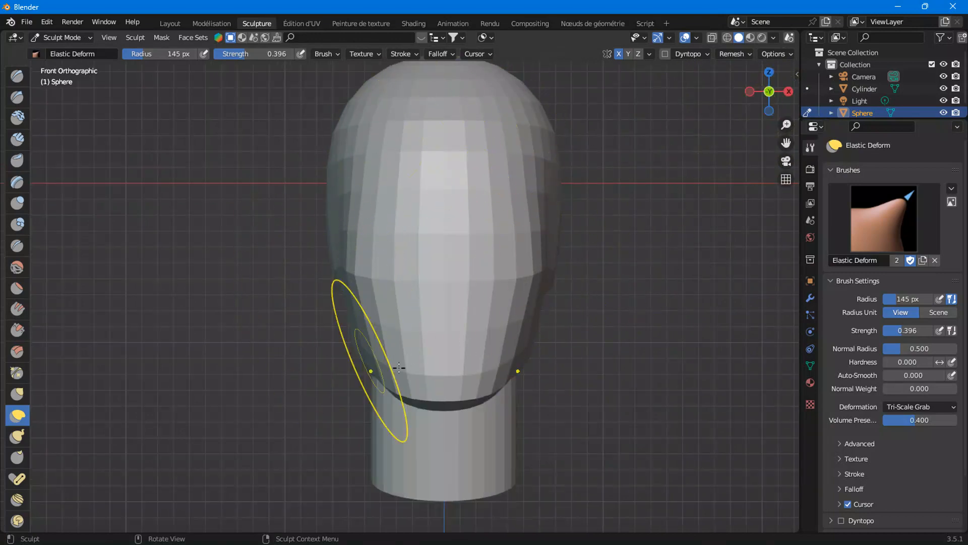
left_click(789, 92)
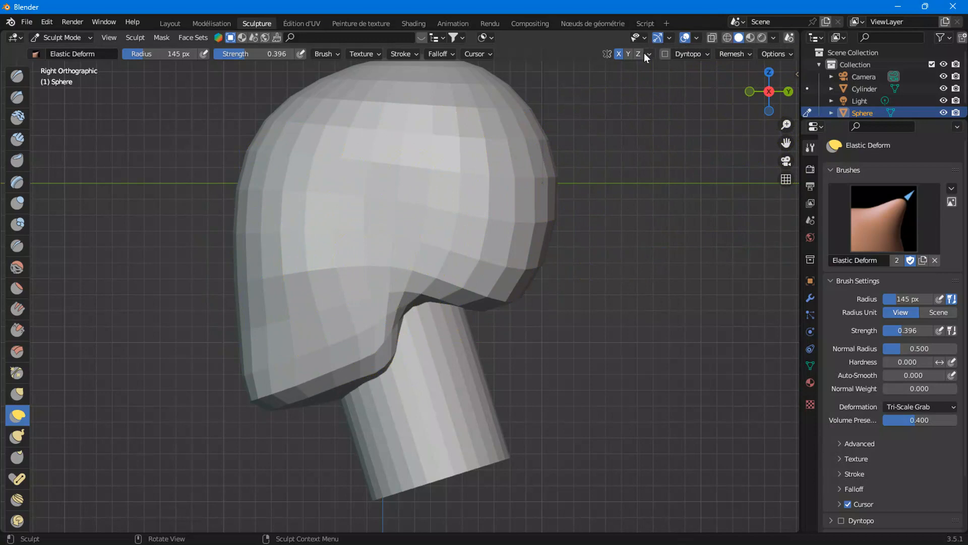
left_click(713, 36)
left_click(712, 37)
left_click(725, 37)
left_click(713, 39)
left_click_drag(786, 143, 797, 140)
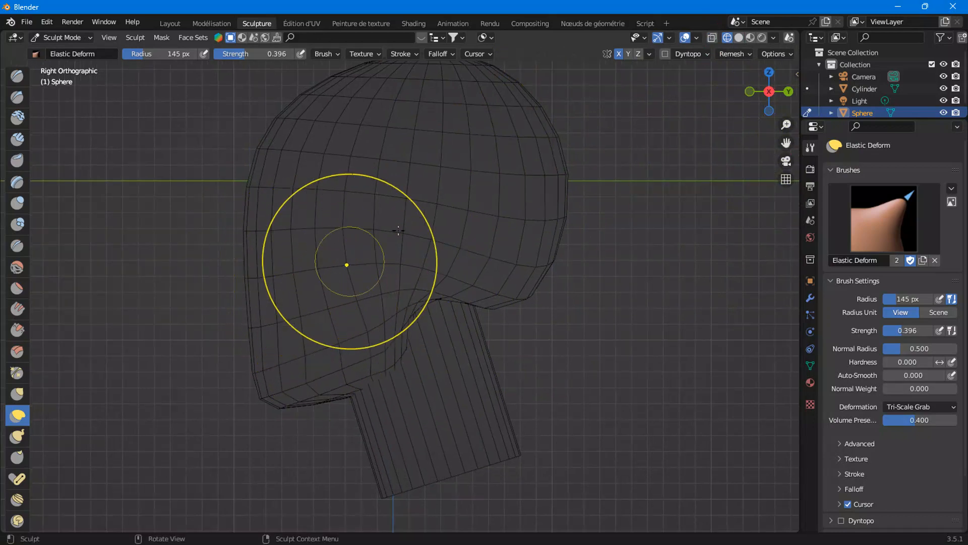
scroll(414, 281, "down", 2)
scroll(406, 298, "up", 2)
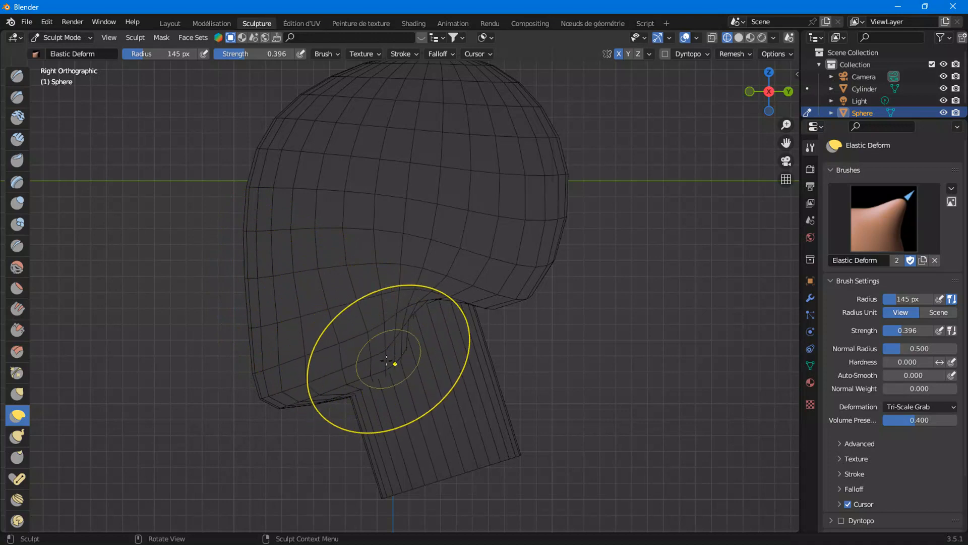
key("alt+z")
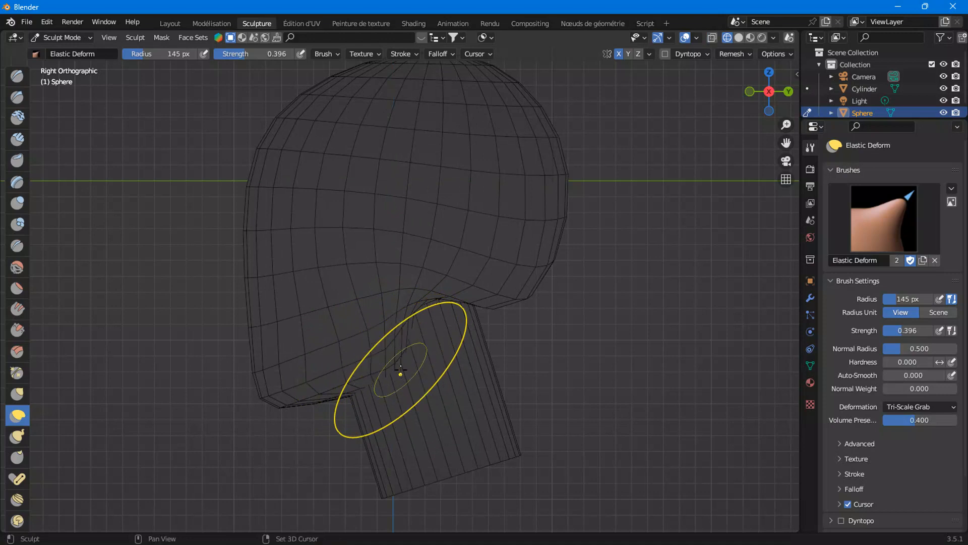
key("shift+z")
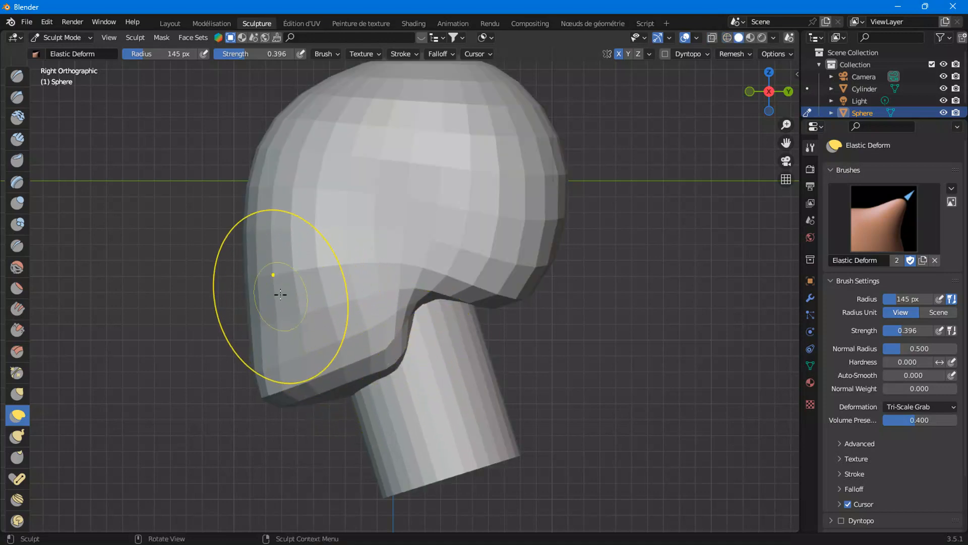
Reshape the cheek and jaw outline in right view with Elastic Deform strokes
left_click_drag(276, 274, 286, 271)
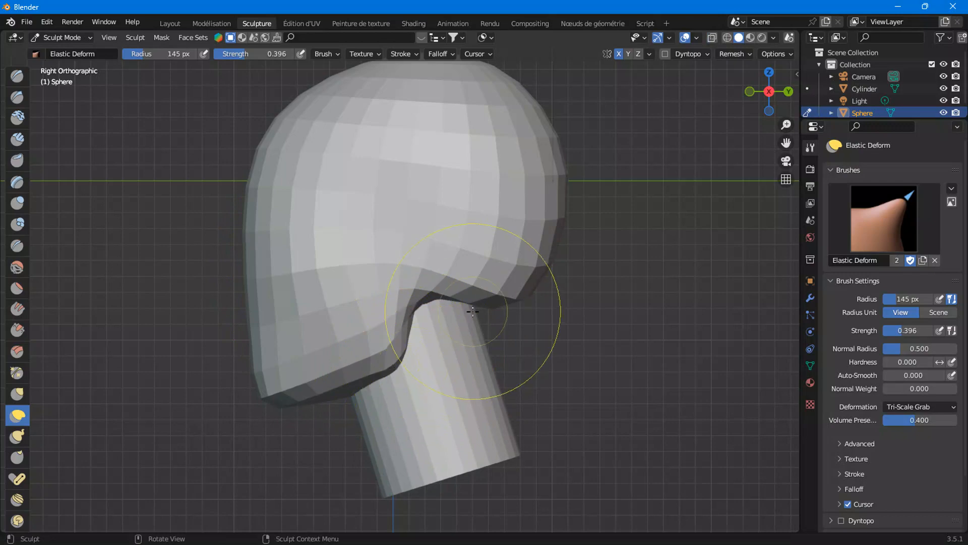
key("shift+z")
scroll(469, 310, "up", 2)
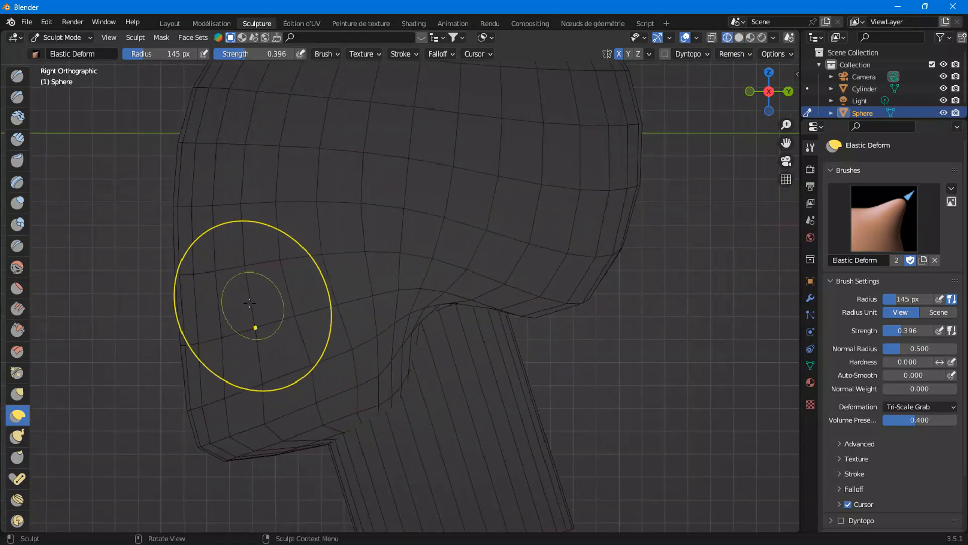
mouse_move(265, 297)
left_mouse_down()
mouse_move(231, 292)
mouse_move(206, 344)
left_mouse_up()
mouse_move(286, 319)
left_mouse_down()
mouse_move(252, 385)
mouse_move(259, 311)
left_mouse_up()
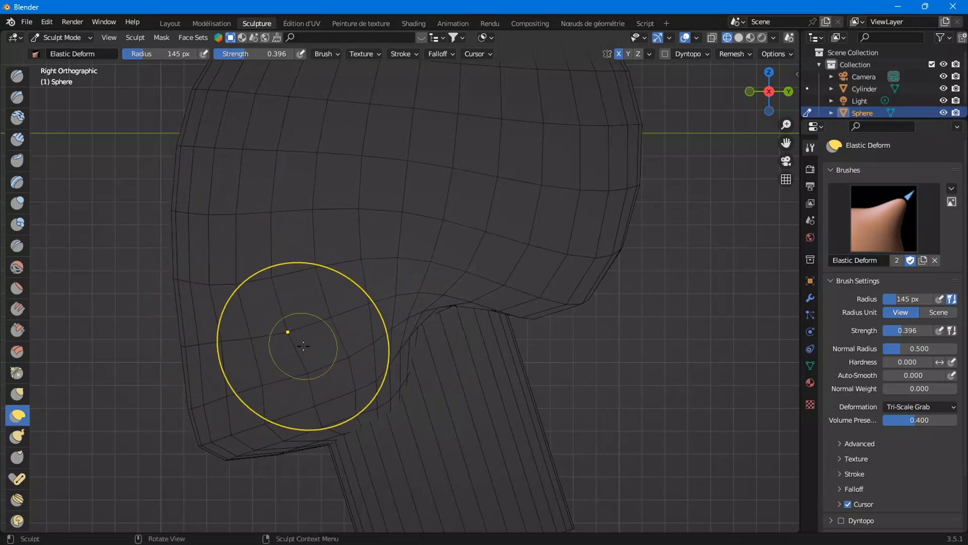
mouse_move(333, 371)
left_mouse_down()
mouse_move(307, 394)
mouse_move(259, 391)
mouse_move(255, 378)
mouse_move(303, 379)
left_mouse_up()
left_click_drag(223, 349, 194, 358)
Refine the jaw's lower contour and the front face edge with repeated Elastic Deform strokes
scroll(207, 384, "up", 1)
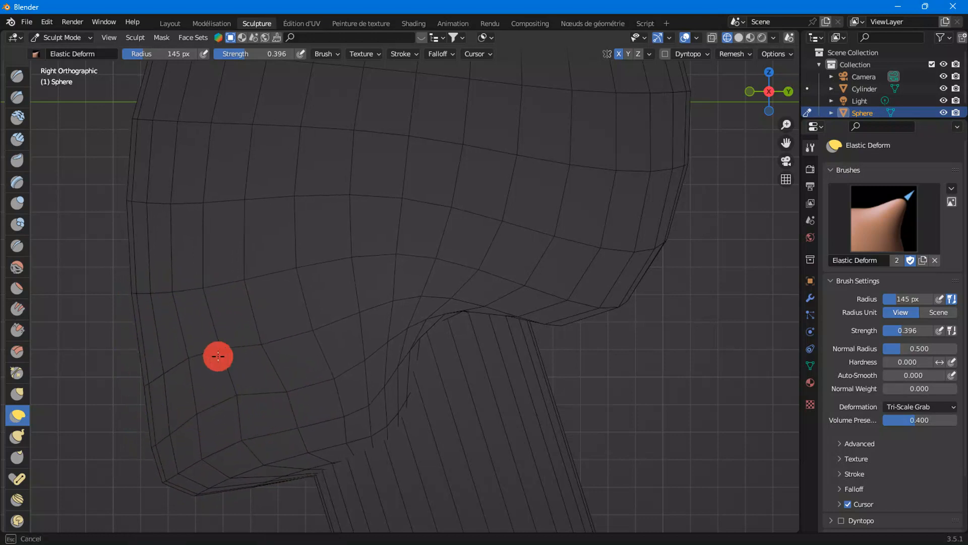
mouse_move(261, 355)
left_mouse_down()
mouse_move(288, 398)
mouse_move(301, 379)
mouse_move(246, 447)
mouse_move(253, 440)
left_mouse_up()
left_click_drag(156, 306, 134, 359)
left_click_drag(156, 328, 143, 324)
left_click_drag(211, 303, 220, 335)
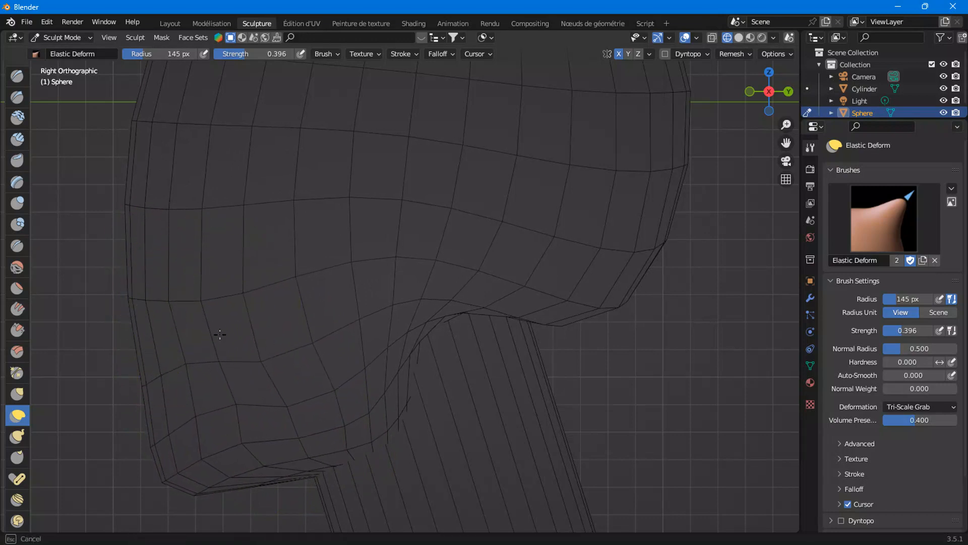
left_click_drag(132, 295, 149, 356)
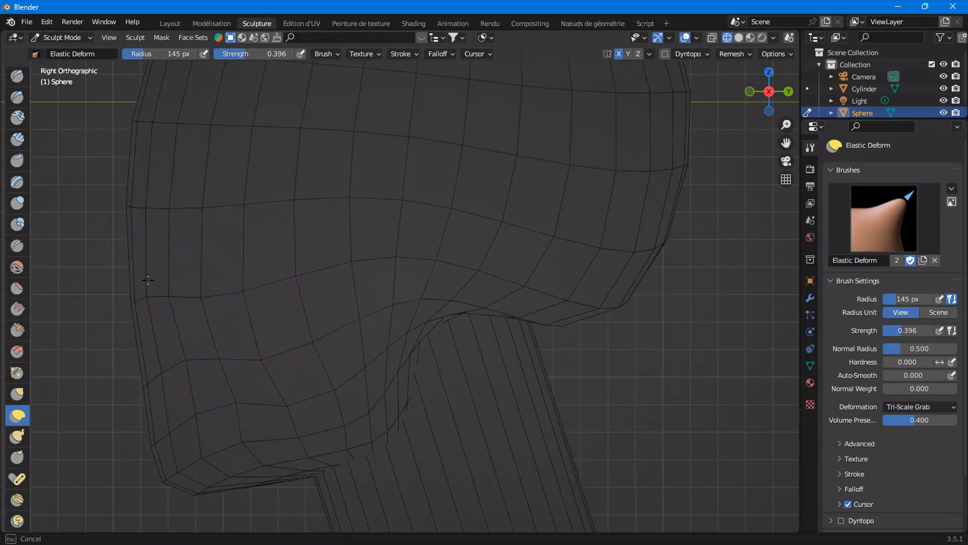
left_click_drag(154, 300, 156, 300)
mouse_move(217, 309)
left_mouse_down()
mouse_move(223, 322)
mouse_move(171, 305)
mouse_move(151, 280)
left_mouse_up()
left_click_drag(188, 359, 179, 347)
left_click_drag(259, 357, 259, 365)
left_click_drag(235, 398, 236, 404)
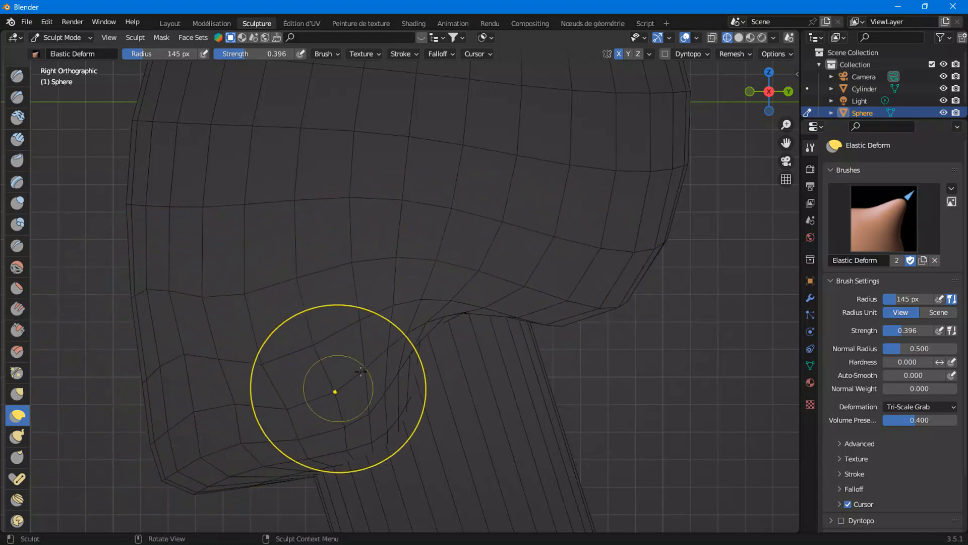
Adjust the side of the jaw in perspective solid shading with Elastic Deform strokes
scroll(369, 392, "down", 5)
middle_click_drag(399, 399, 492, 383)
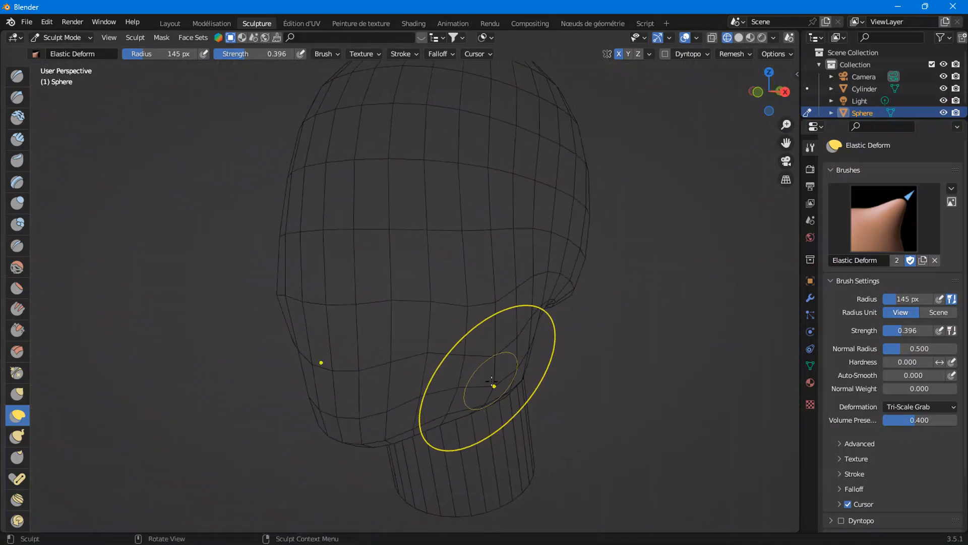
key("shift+z")
mouse_move(534, 335)
middle_mouse_down()
mouse_move(643, 331)
mouse_move(519, 330)
mouse_move(567, 333)
mouse_move(532, 333)
middle_mouse_up()
scroll(519, 382, "up", 1)
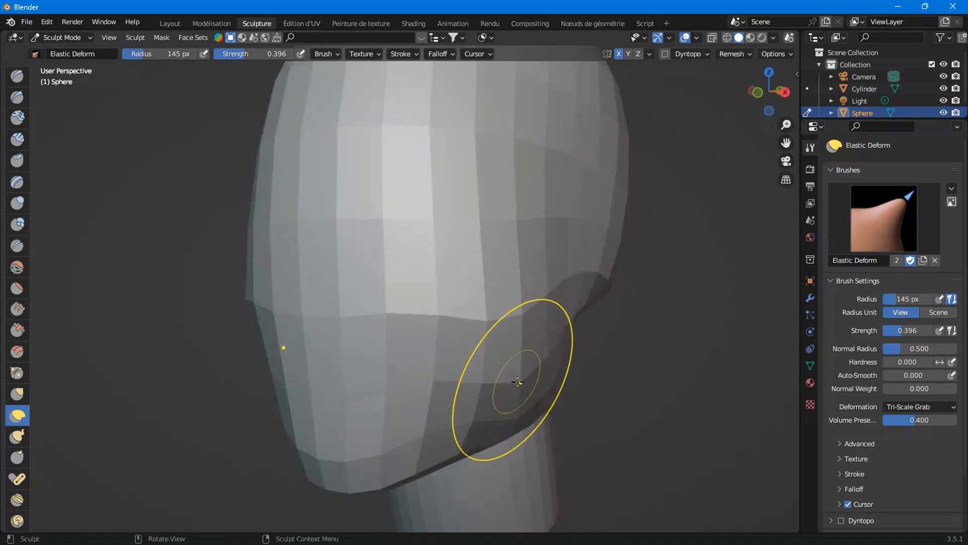
middle_click_drag(519, 383, 525, 393)
scroll(510, 404, "up", 1)
left_click_drag(513, 442, 461, 391)
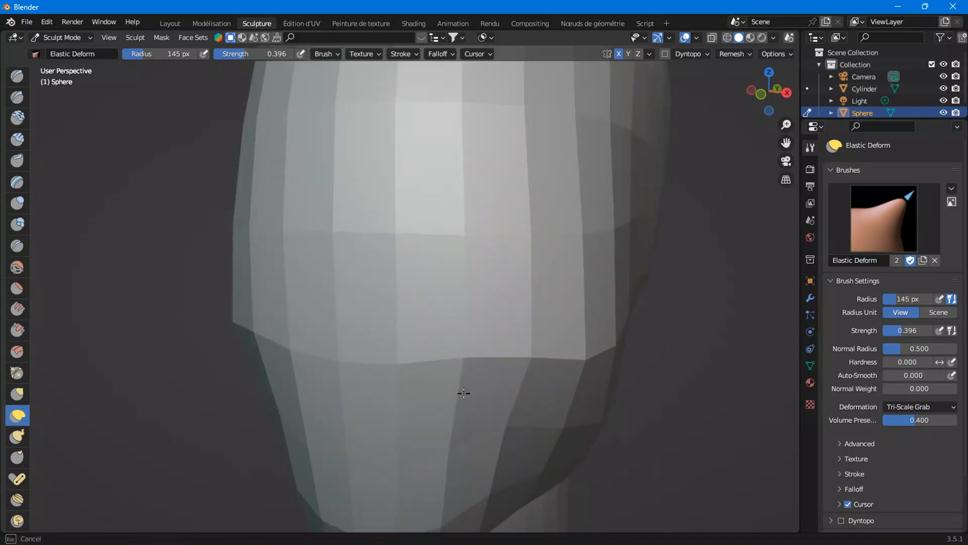
scroll(525, 449, "down", 3)
middle_click_drag(525, 449, 444, 436)
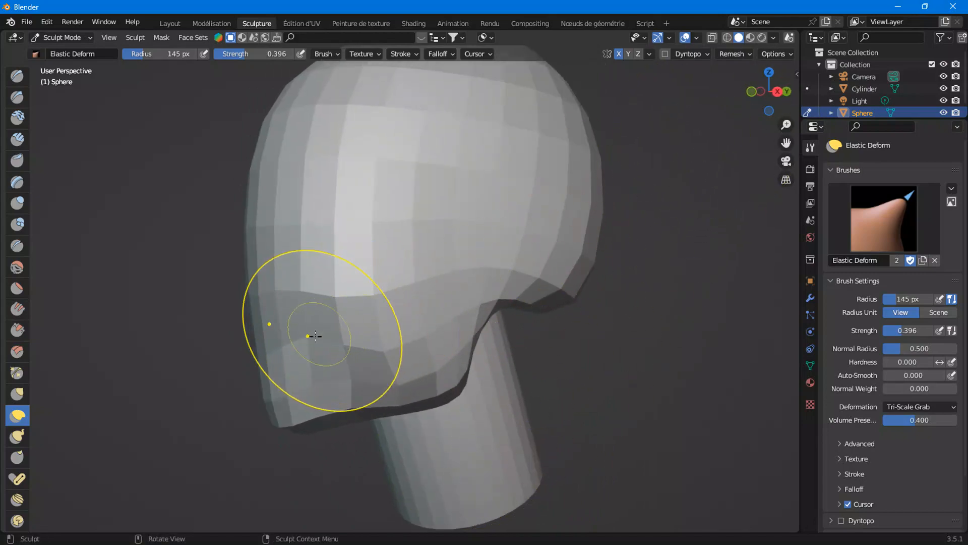
Shape the jaw's rear curve above the neck from right wireframe view with Elastic Deform strokes
left_click(777, 91)
key("shift+z")
scroll(333, 348, "up", 3)
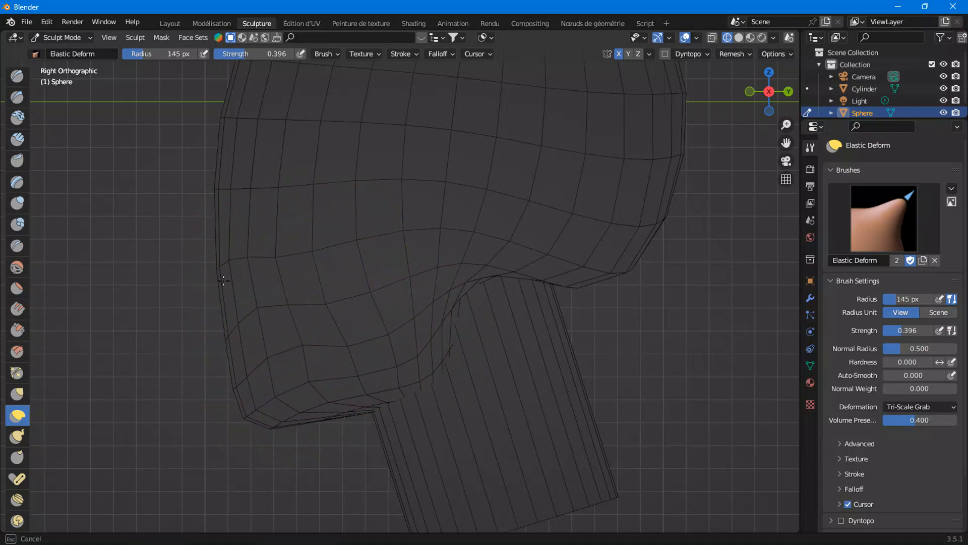
mouse_move(293, 306)
left_mouse_down()
mouse_move(295, 329)
mouse_move(340, 344)
left_mouse_up()
left_click_drag(358, 377, 365, 380)
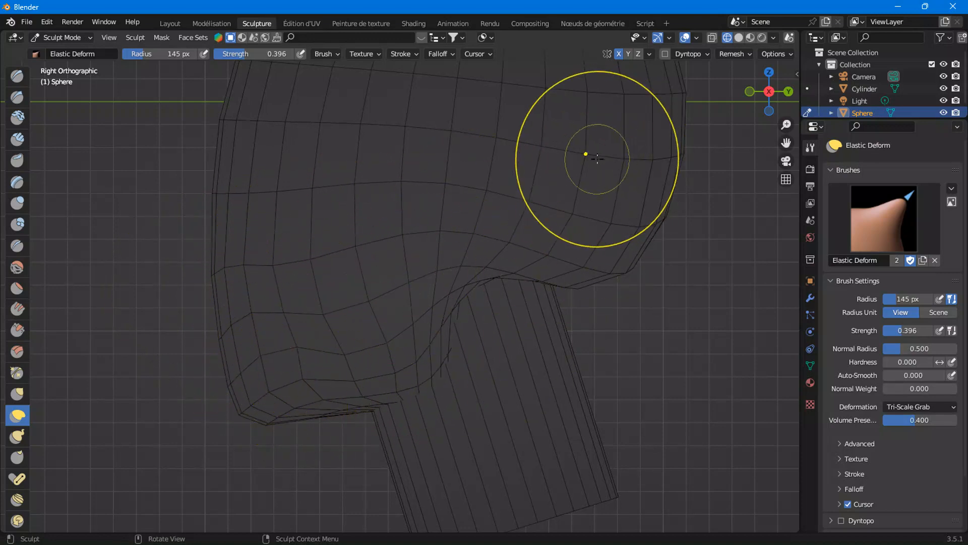
left_click(739, 38)
mouse_move(597, 112)
middle_mouse_down()
mouse_move(346, 346)
mouse_move(545, 340)
mouse_move(584, 364)
mouse_move(525, 391)
mouse_move(388, 380)
mouse_move(429, 337)
middle_mouse_up()
mouse_move(370, 341)
middle_mouse_down()
mouse_move(495, 396)
mouse_move(432, 372)
mouse_move(393, 392)
middle_mouse_up()
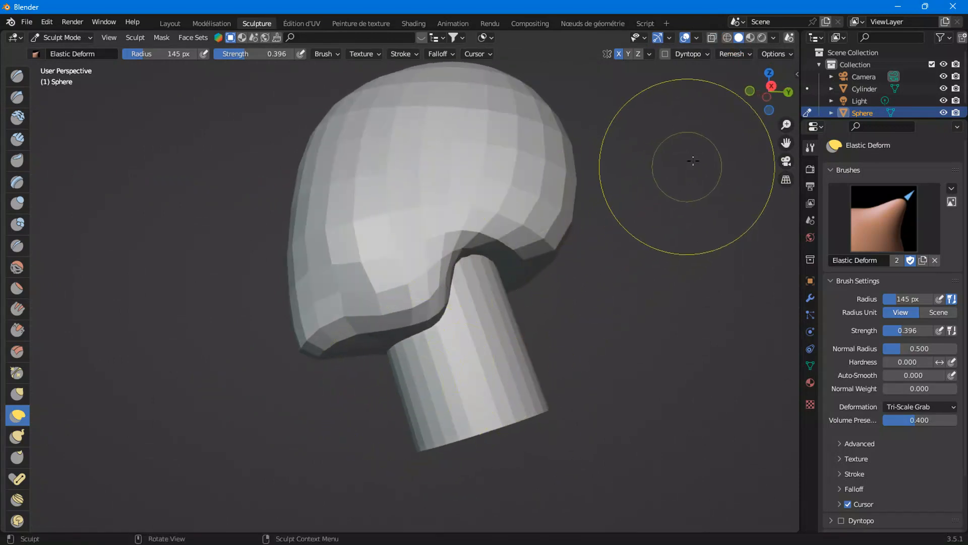
Sculpt the jaw's underside near the neck with repeated Elastic Deform strokes in solid view
left_click(771, 86)
scroll(392, 426, "up", 3)
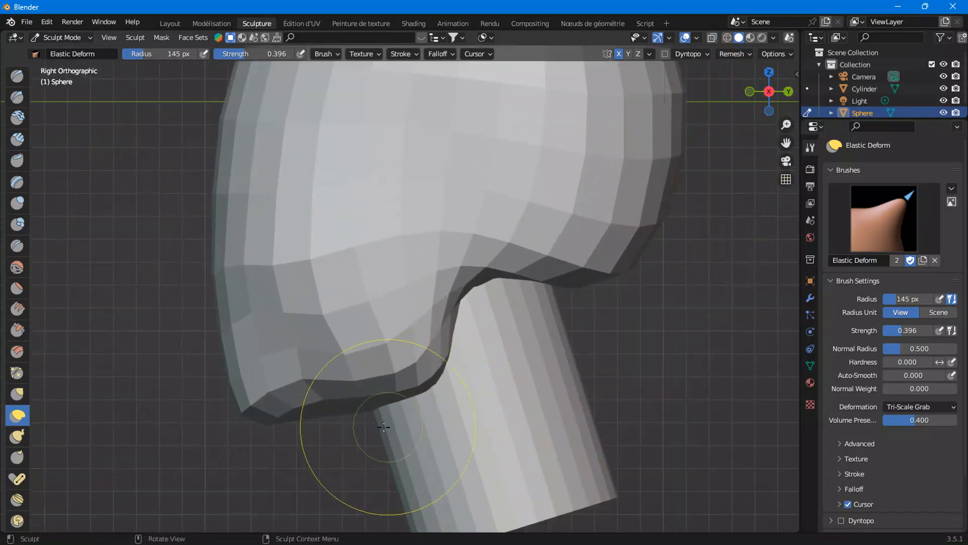
left_click_drag(379, 405, 379, 492)
left_click_drag(311, 429, 313, 383)
left_click_drag(417, 394, 406, 336)
left_click_drag(308, 388, 308, 428)
left_click_drag(362, 393, 362, 364)
left_click_drag(396, 401, 402, 457)
left_click_drag(362, 407, 352, 353)
mouse_move(387, 399)
left_mouse_down()
mouse_move(406, 467)
mouse_move(364, 352)
mouse_move(383, 350)
left_mouse_up()
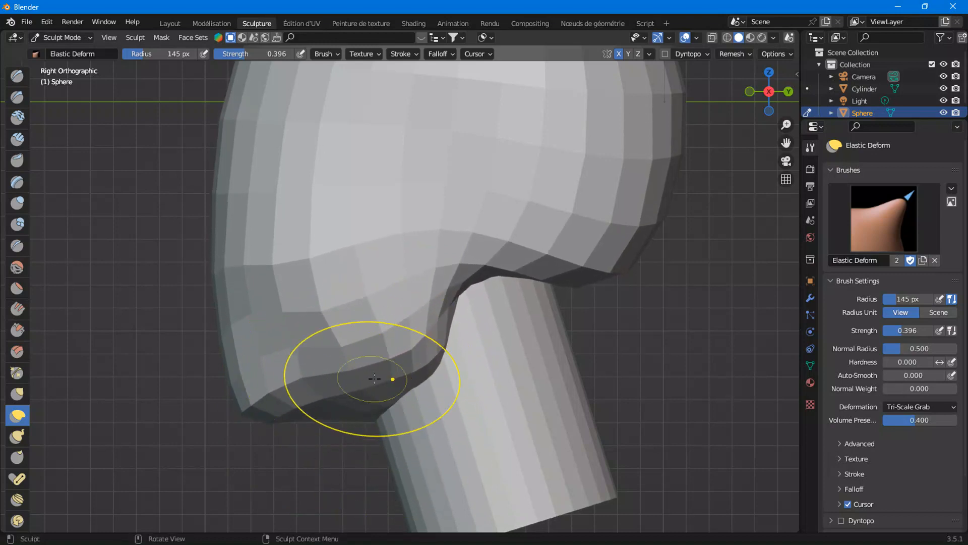
scroll(368, 378, "down", 4)
middle_click_drag(620, 134, 595, 191)
Apply a voxel remesh to the head mesh
left_click(734, 53)
left_click(748, 77)
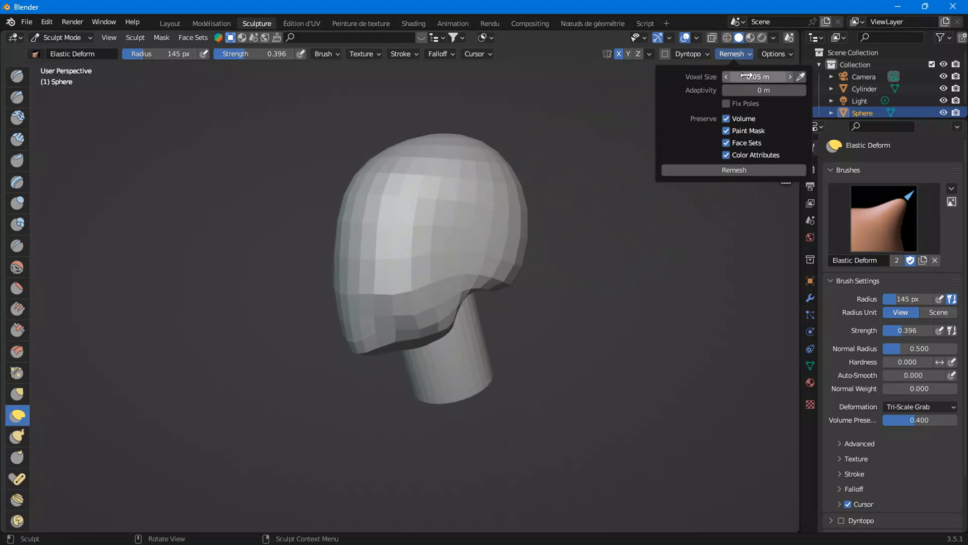
left_click(732, 171)
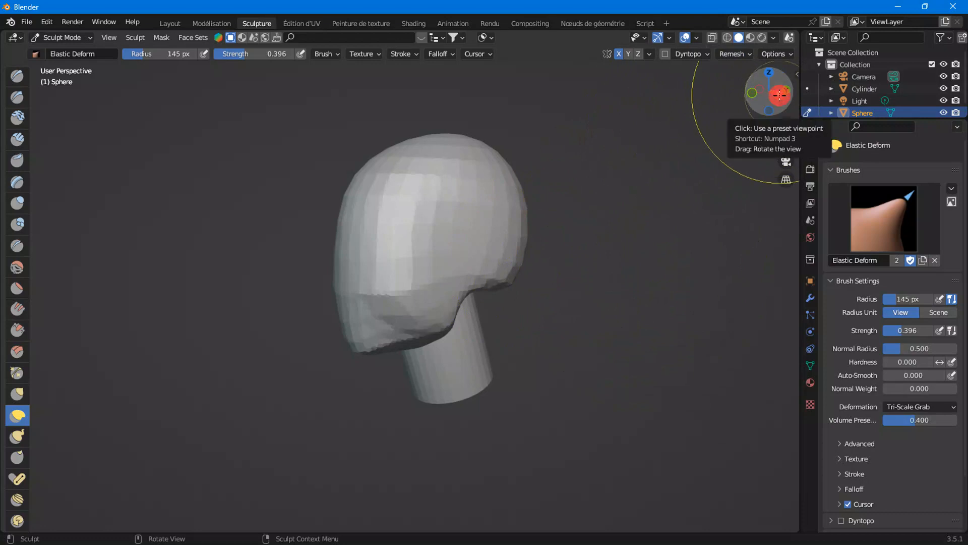
Switch to the Smooth brush at strength 0.130 and smooth the jaw and cheek area
left_click(779, 94)
mouse_move(390, 320)
middle_mouse_down()
mouse_move(418, 333)
mouse_move(418, 356)
middle_mouse_up()
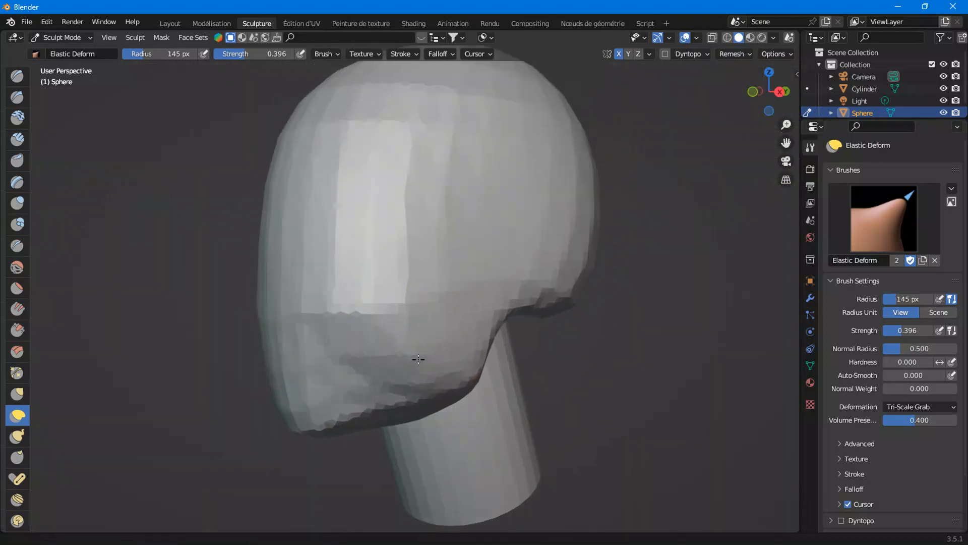
left_click(11, 269)
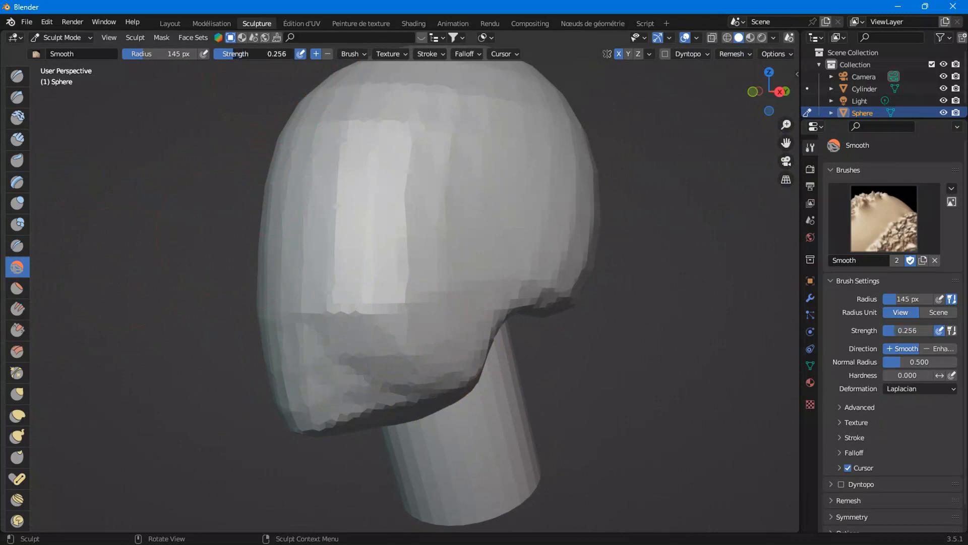
left_click_drag(226, 54, 224, 54)
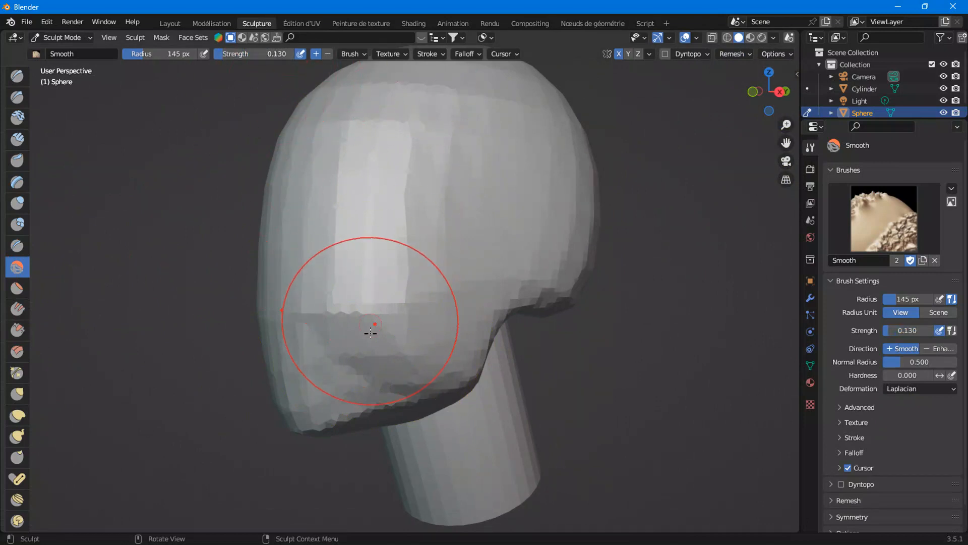
left_click_drag(337, 349, 294, 369)
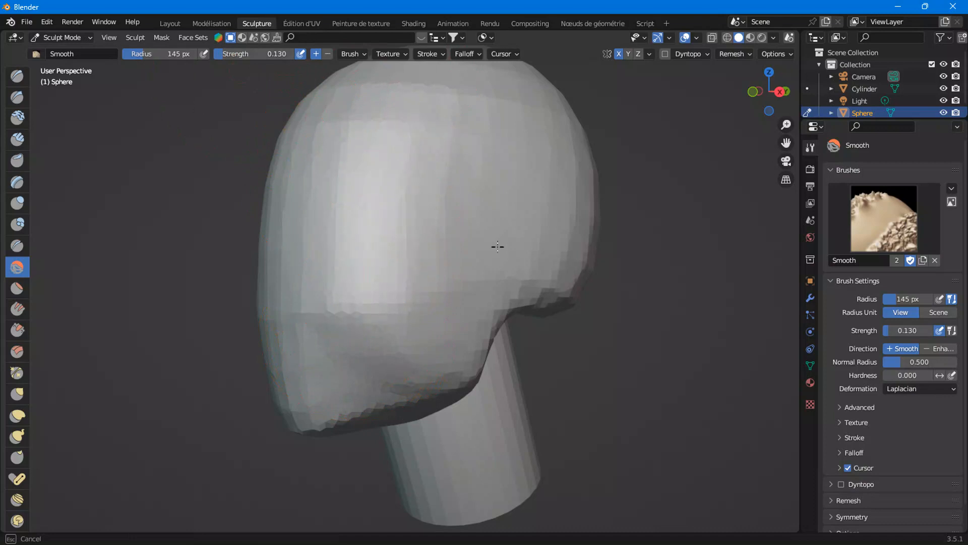
left_click_drag(319, 275, 399, 312)
Voxel-remesh the head again
key("ctrl+r")
mouse_move(371, 183)
left_mouse_down()
mouse_move(305, 367)
mouse_move(379, 348)
left_mouse_up()
middle_click_drag(403, 337, 530, 303)
left_click_drag(529, 303, 389, 359)
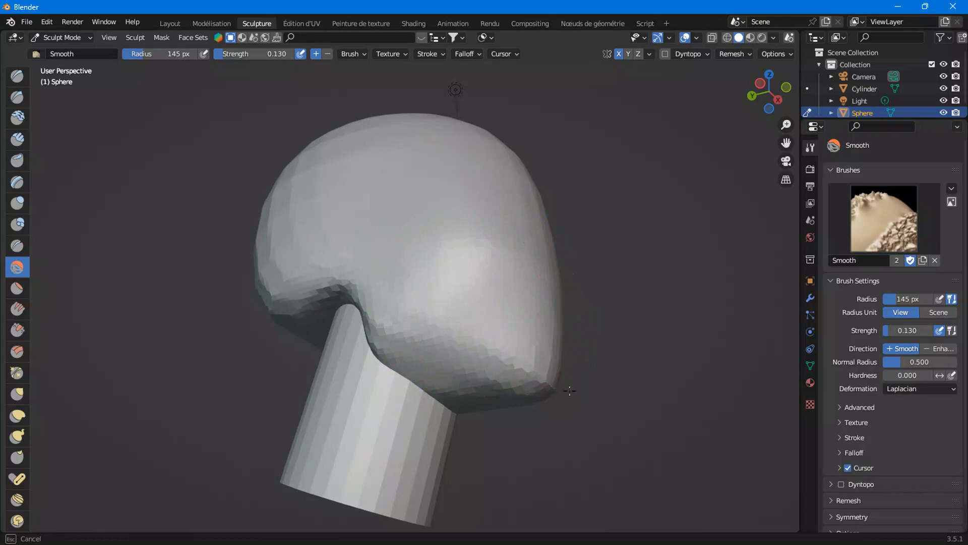
Smooth the skull and jaw surfaces with further Smooth brush strokes from several angles
left_click_drag(356, 277, 403, 316)
mouse_move(365, 243)
middle_mouse_down()
mouse_move(268, 311)
mouse_move(254, 308)
middle_mouse_up()
left_click_drag(374, 259, 408, 214)
middle_click_drag(520, 211, 424, 225)
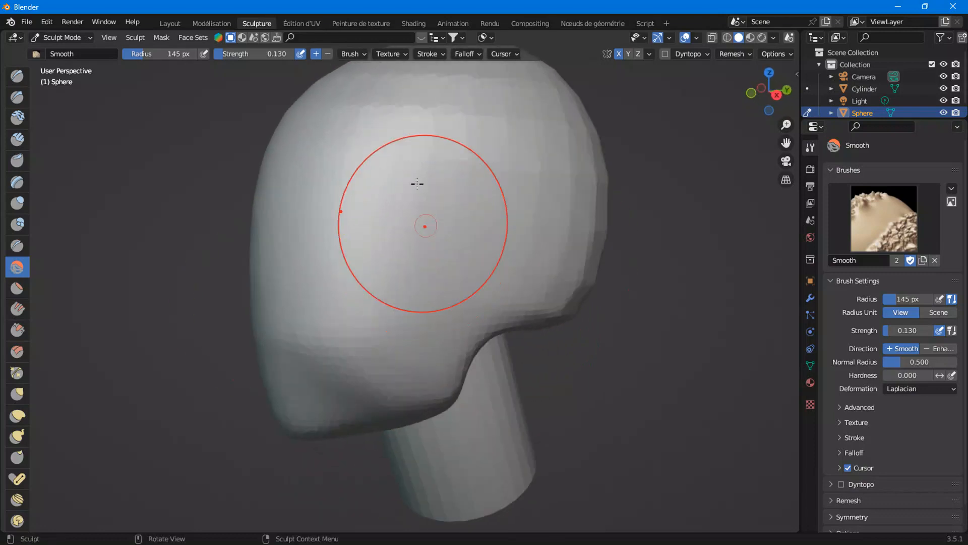
middle_click_drag(585, 295, 417, 323)
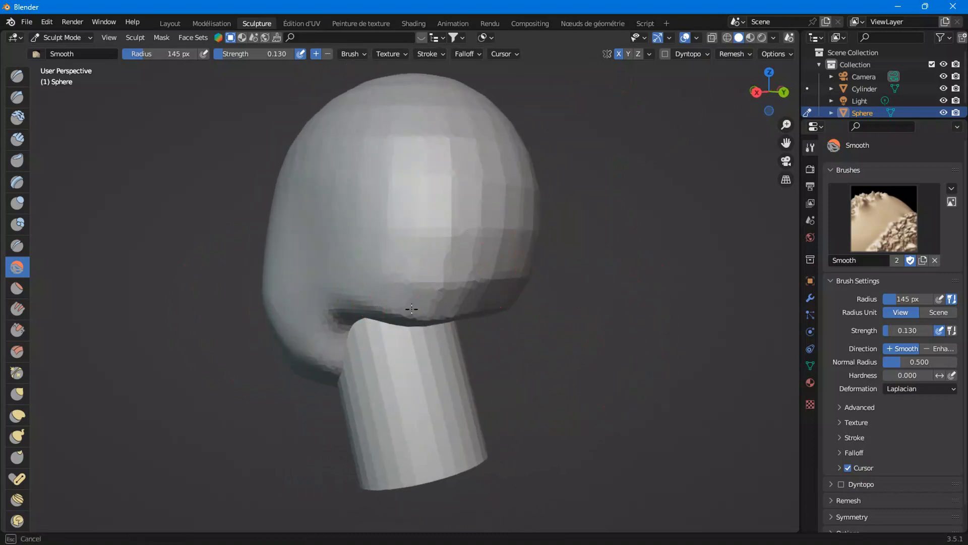
middle_click_drag(463, 244, 379, 272)
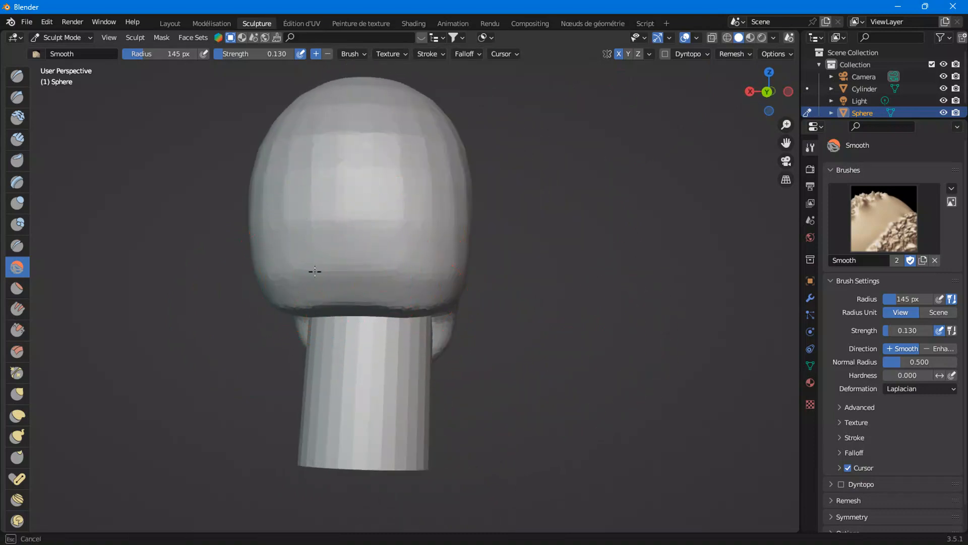
left_click_drag(336, 224, 390, 184)
left_click_drag(322, 103, 370, 187)
middle_click_drag(371, 186, 439, 217)
middle_click_drag(277, 294, 310, 281)
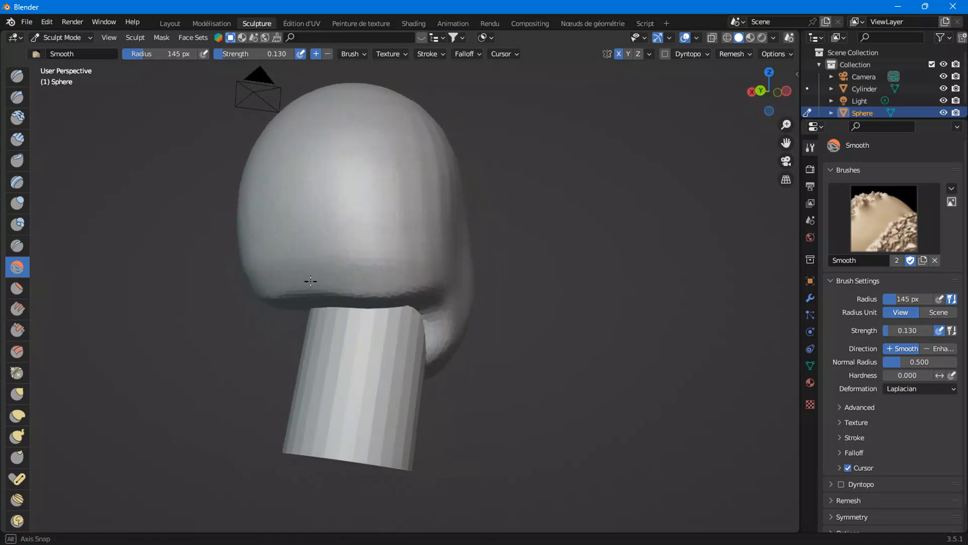
middle_click_drag(389, 264, 566, 273)
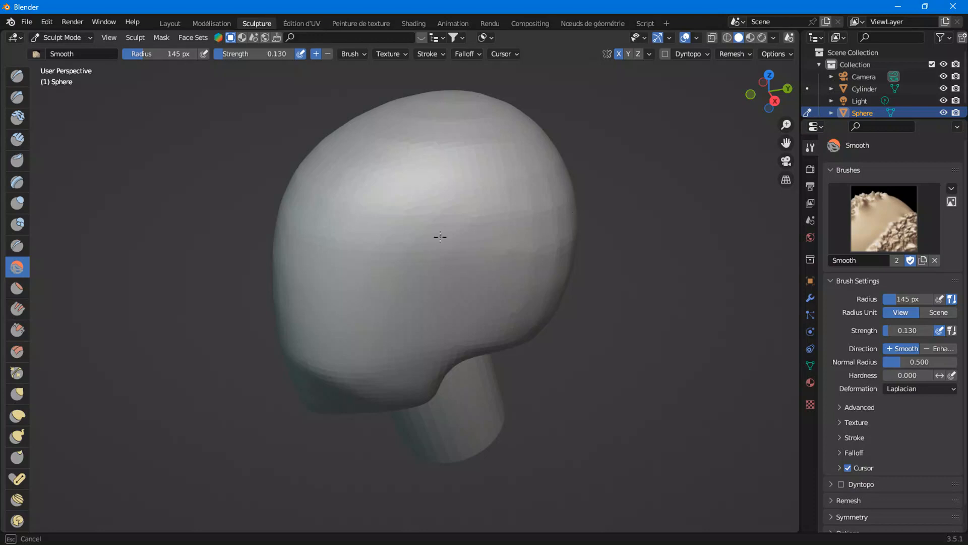
In the Layout workspace, select both the cylinder and the sphere and join the neck into the head object
left_click(170, 24)
middle_click_drag(547, 401, 447, 372)
left_click_drag(329, 265, 468, 403)
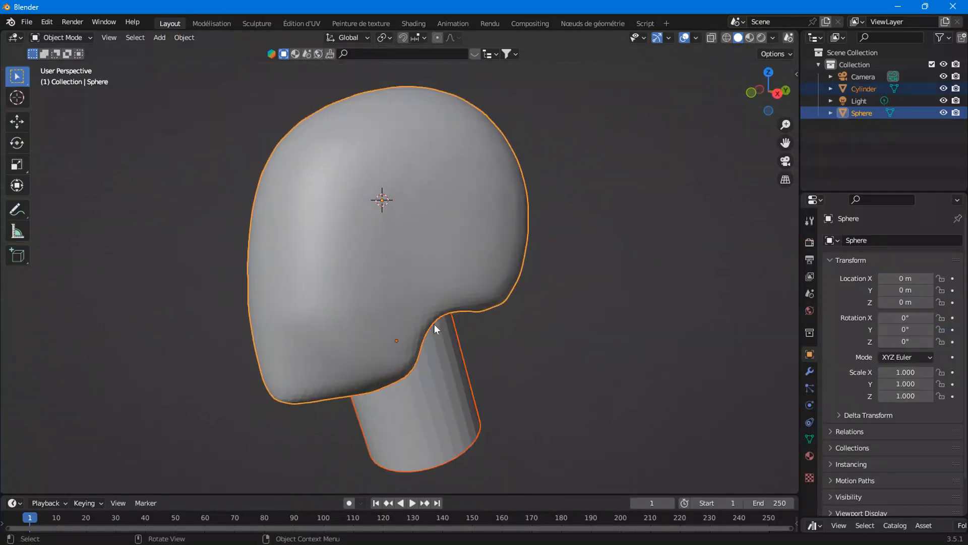
right_click(388, 269)
left_click(290, 86)
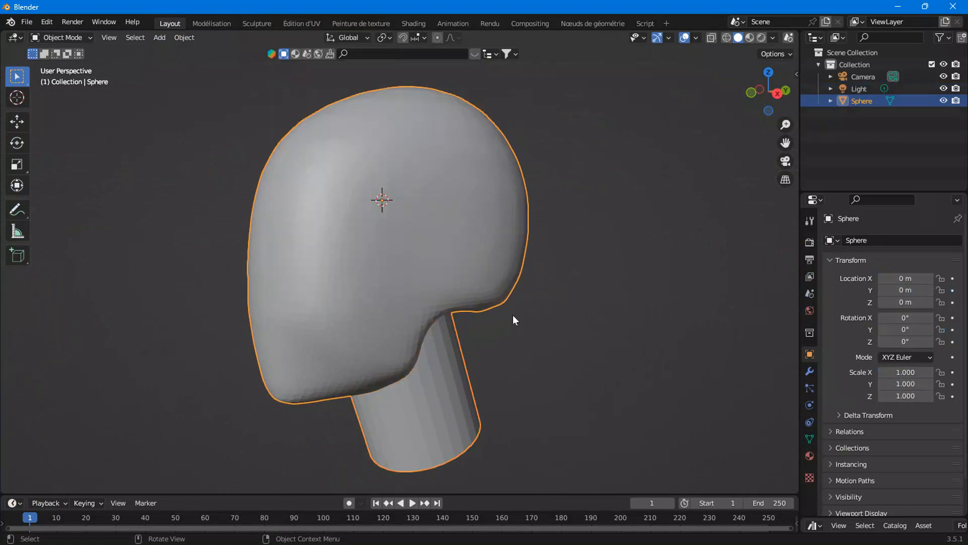
Back in Sculpting, voxel-remesh the joined head and neck mesh from the right orthographic view
left_click(255, 25)
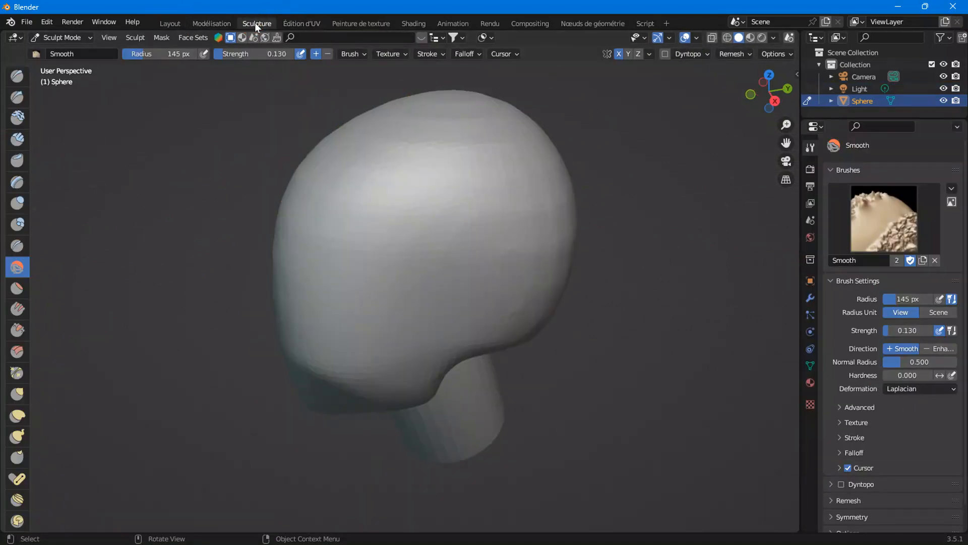
left_click(775, 101)
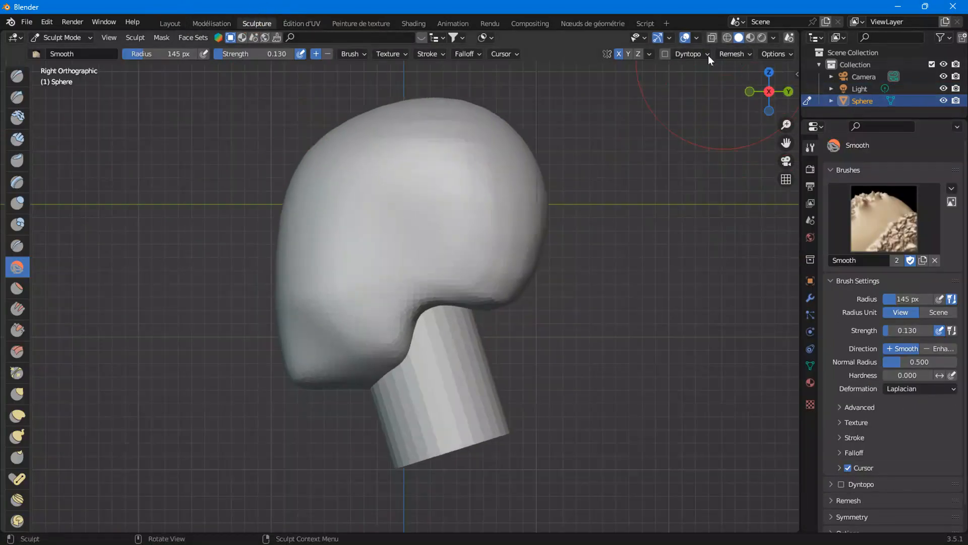
left_click(736, 54)
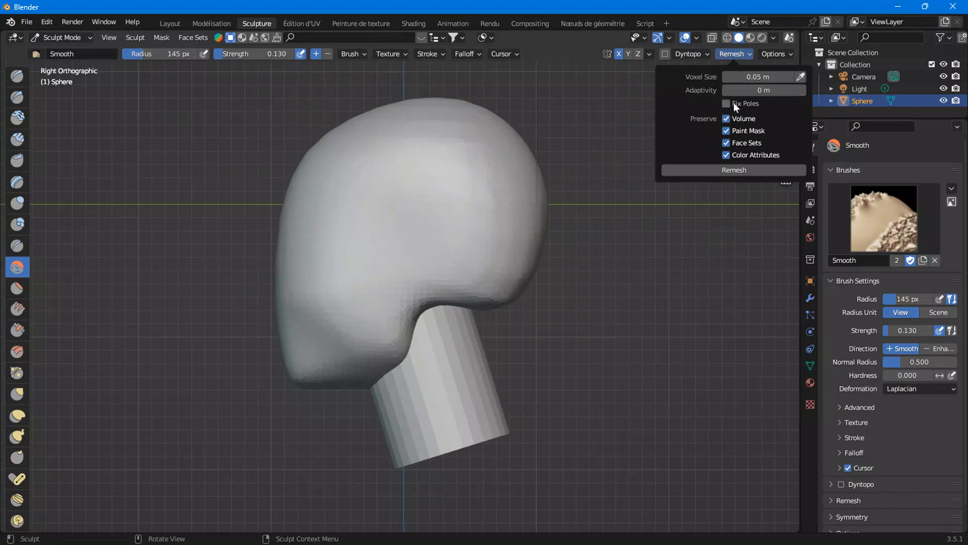
left_click(734, 170)
Smooth the seam where the neck meets the head with Smooth brush strokes, undoing one stroke
scroll(428, 333, "up", 3)
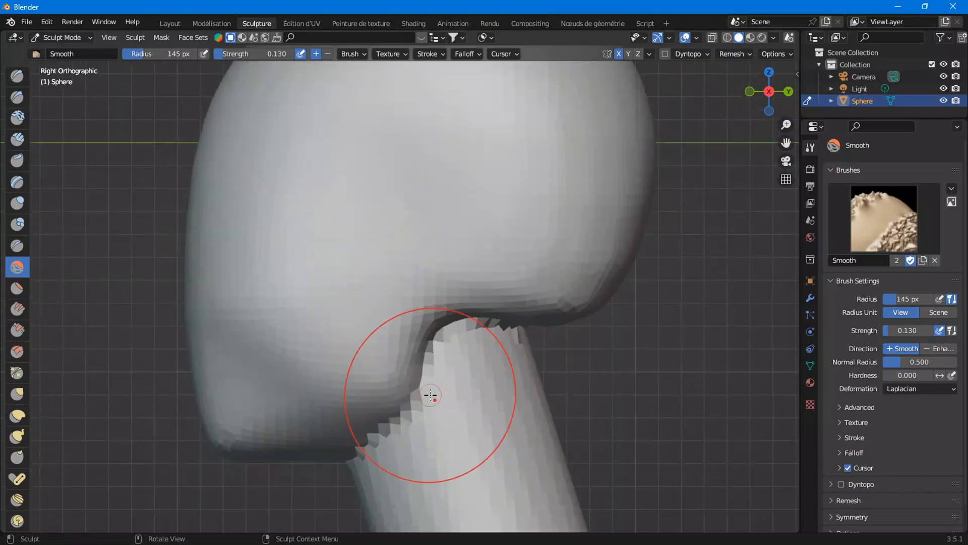
middle_click_drag(480, 370, 377, 286, "shift")
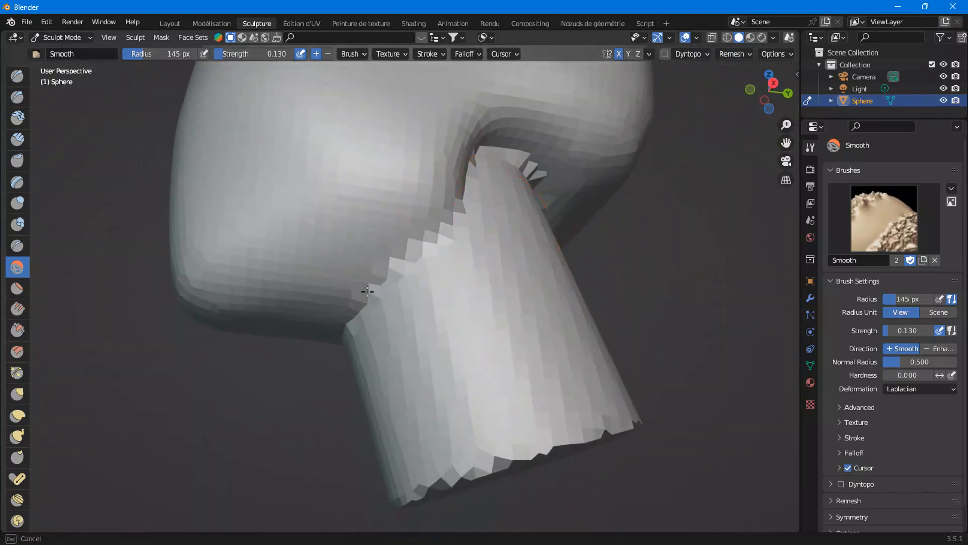
mouse_move(443, 235)
left_mouse_down()
mouse_move(405, 275)
mouse_move(385, 276)
left_mouse_up()
key("ctrl+z")
mouse_move(356, 328)
middle_mouse_down()
mouse_move(452, 283)
mouse_move(406, 254)
middle_mouse_up()
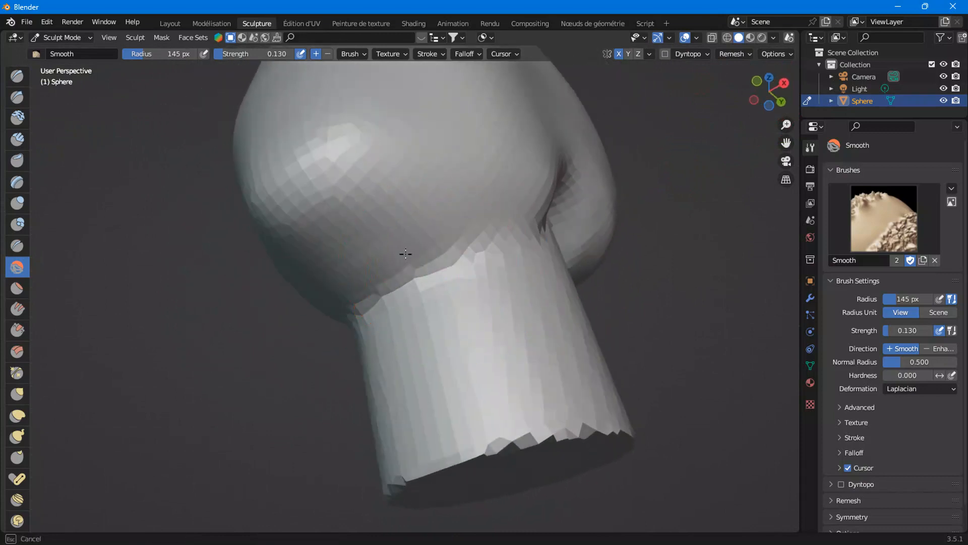
left_click_drag(397, 300, 404, 246)
scroll(448, 267, "up", 1)
middle_click_drag(491, 271, 396, 318)
left_click_drag(394, 321, 373, 299)
left_click_drag(301, 360, 316, 357)
scroll(454, 342, "down", 4)
mouse_move(464, 339)
middle_mouse_down()
mouse_move(350, 337)
mouse_move(359, 303)
middle_mouse_up()
scroll(363, 257, "up", 3)
mouse_move(346, 196)
left_mouse_down()
mouse_move(402, 164)
mouse_move(339, 177)
left_mouse_up()
middle_click_drag(353, 180, 406, 177)
left_click_drag(375, 160, 337, 148)
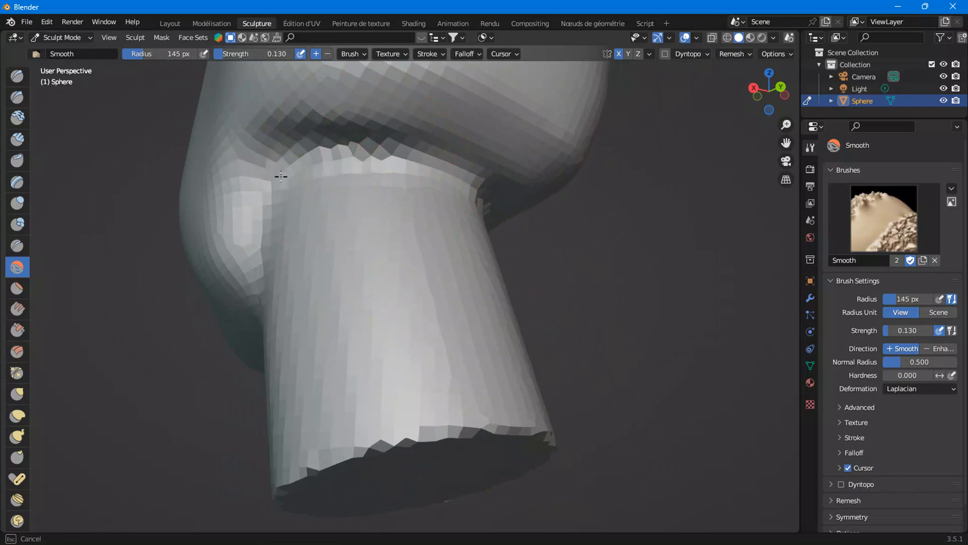
left_click_drag(343, 159, 481, 175)
middle_click_drag(441, 196, 264, 218)
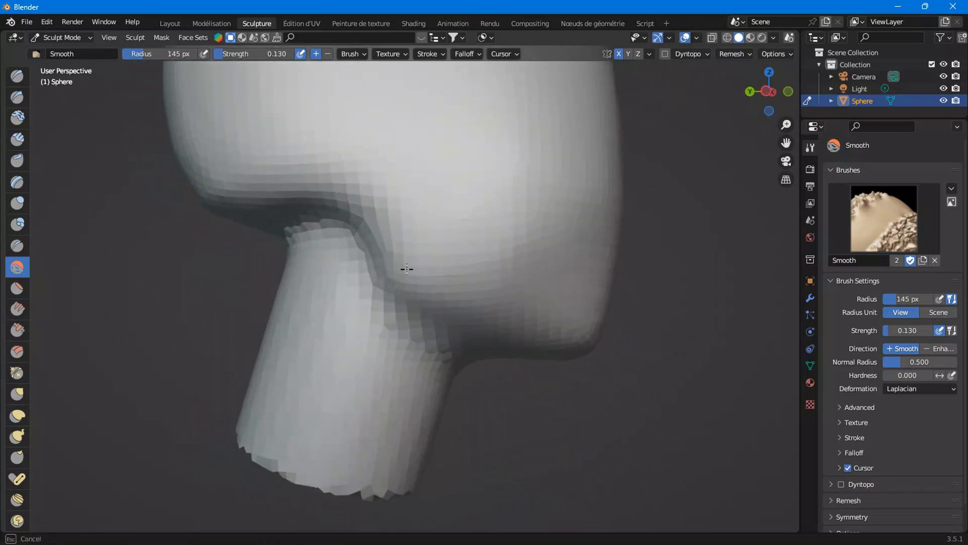
Smooth the jaw's sides and underside around the neck junction
left_click_drag(355, 266, 426, 357)
middle_click_drag(444, 369, 382, 360)
mouse_move(446, 372)
left_mouse_down()
mouse_move(478, 393)
mouse_move(491, 384)
left_mouse_up()
scroll(510, 371, "down", 4)
mouse_move(510, 370)
middle_mouse_down()
mouse_move(384, 400)
mouse_move(404, 353)
mouse_move(476, 357)
mouse_move(561, 327)
mouse_move(525, 347)
middle_mouse_up()
mouse_move(523, 303)
middle_mouse_down()
mouse_move(492, 359)
mouse_move(438, 395)
mouse_move(464, 372)
middle_mouse_up()
scroll(493, 359, "up", 2)
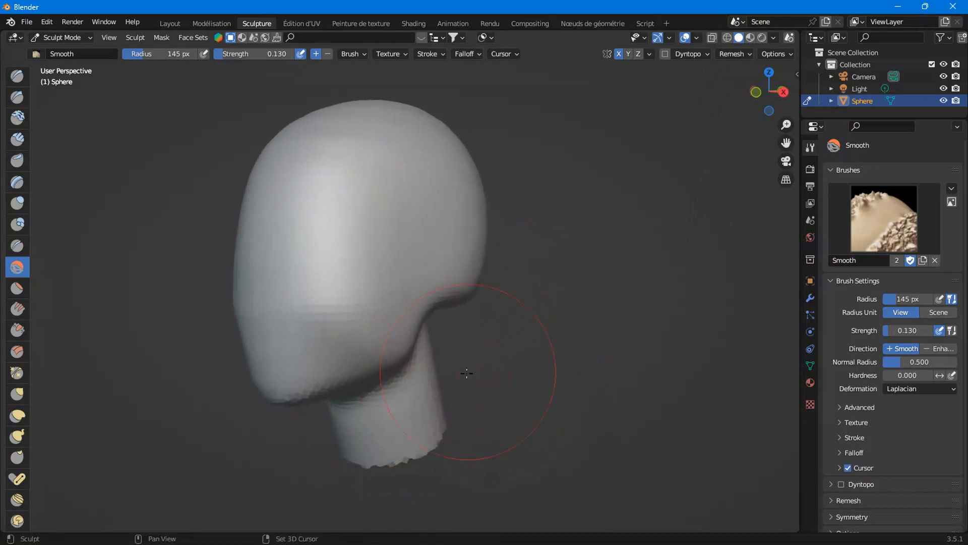
scroll(467, 391, "up", 3)
scroll(470, 382, "down", 4)
left_click_drag(278, 317, 286, 316)
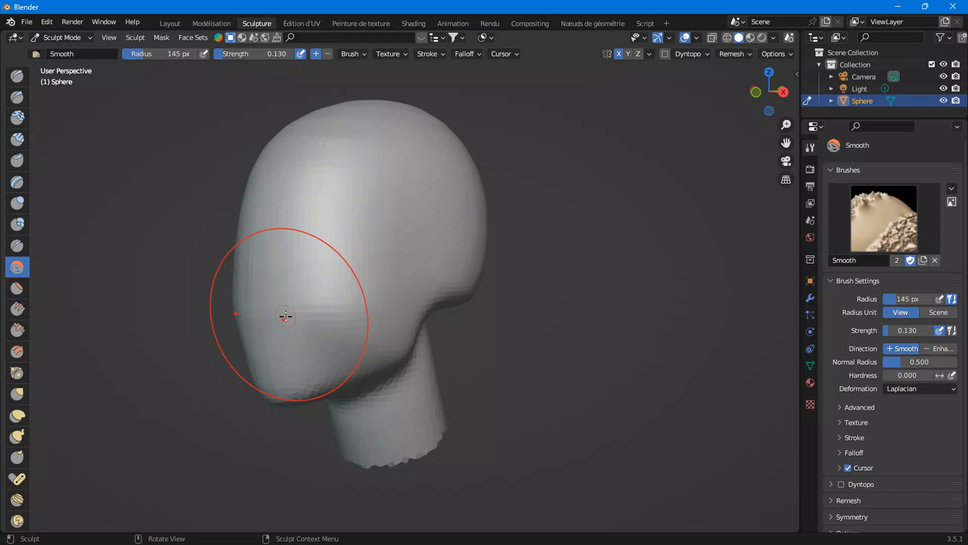
Switch to the Elastic Deform brush and pull the jaw's back edge downward in the back view
left_click(756, 92)
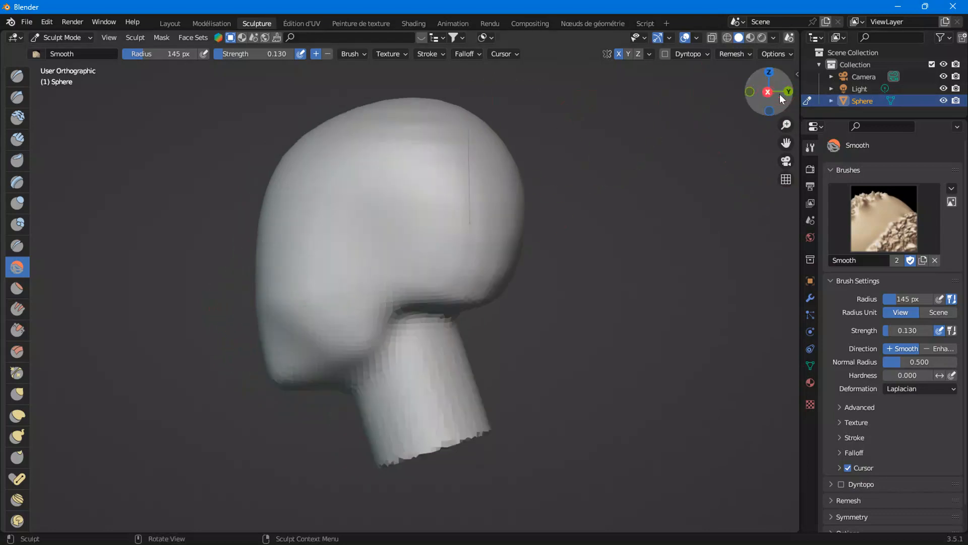
scroll(358, 323, "up", 3)
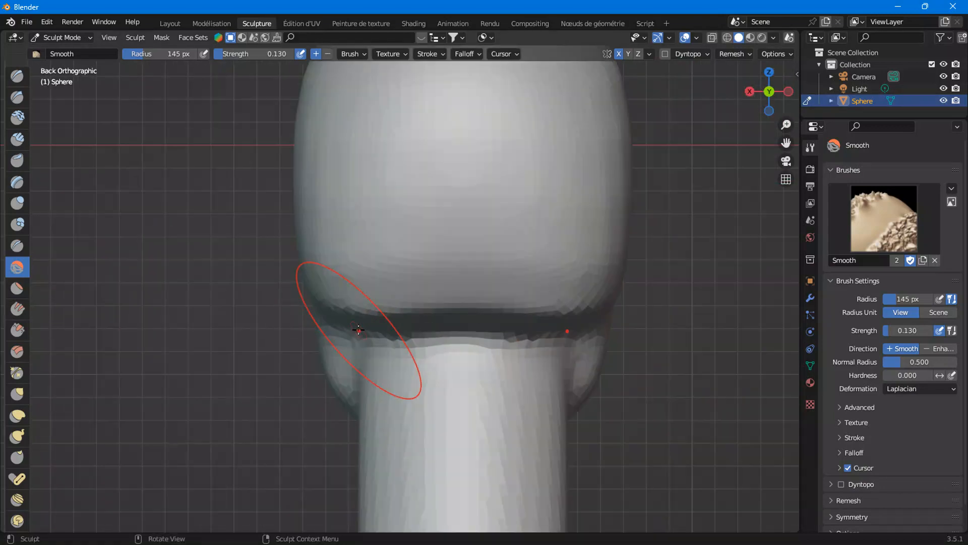
left_click(18, 415)
left_click_drag(462, 303, 460, 347)
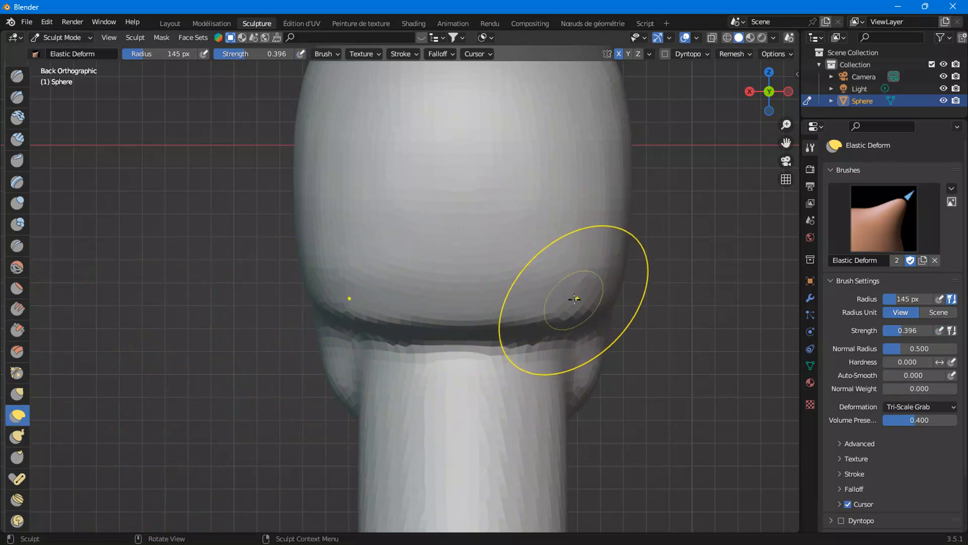
mouse_move(532, 321)
left_mouse_down()
mouse_move(525, 341)
mouse_move(468, 350)
left_mouse_up()
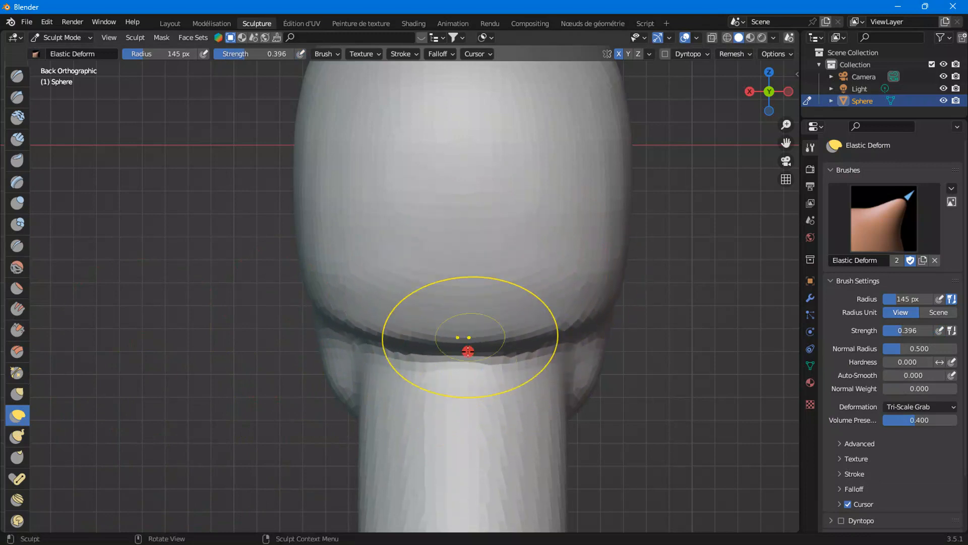
mouse_move(600, 309)
left_mouse_down()
mouse_move(598, 321)
mouse_move(568, 329)
left_mouse_up()
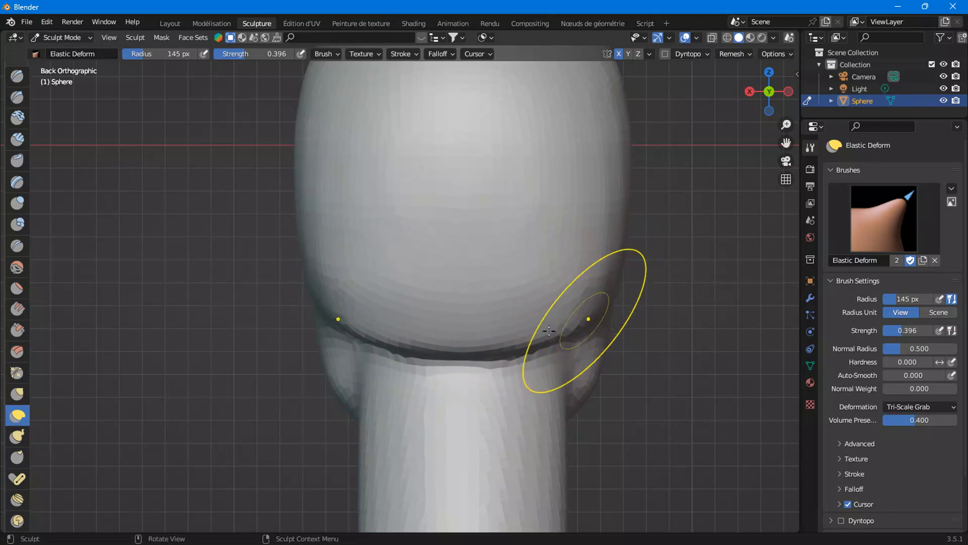
scroll(532, 294, "down", 2)
left_click_drag(415, 326, 415, 336)
Reshape the jaw behind the neck with Elastic Deform strokes in the right orthographic view
left_click(750, 93)
scroll(633, 292, "up", 1)
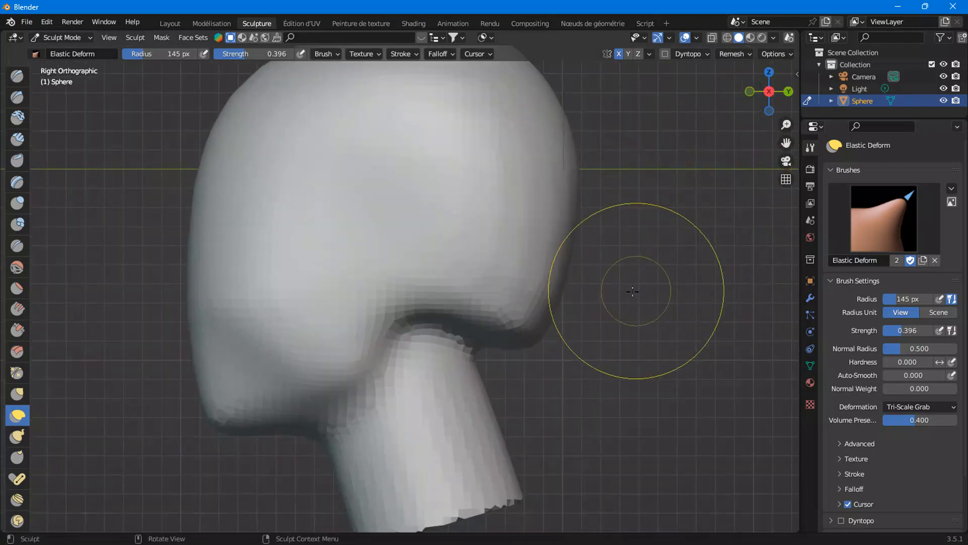
left_click_drag(564, 319, 563, 318)
left_click_drag(570, 323, 520, 324)
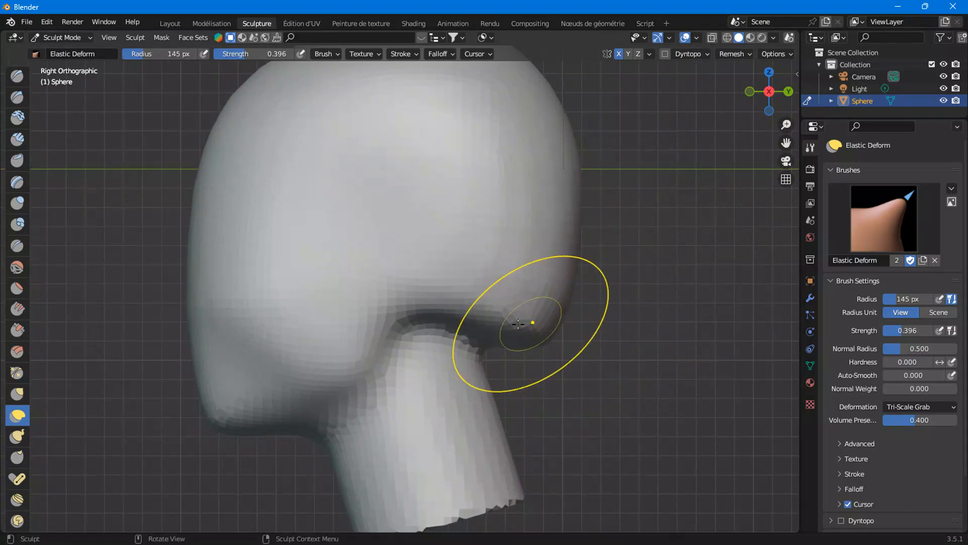
middle_click_drag(549, 318, 460, 335)
scroll(518, 277, "up", 3)
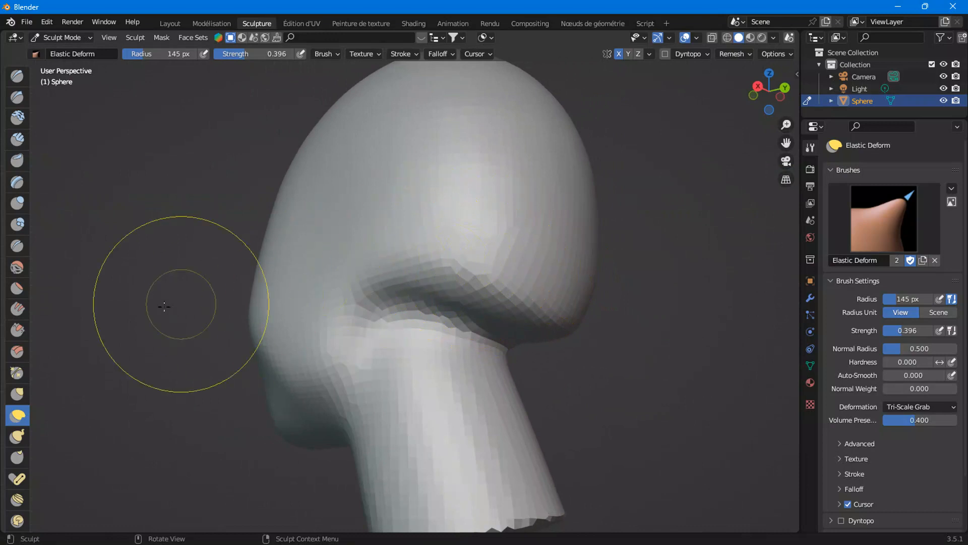
Switch back to the Smooth brush and smooth the jaw and neck junction from several angles
left_click(17, 266)
mouse_move(403, 285)
left_mouse_down()
mouse_move(507, 297)
mouse_move(476, 271)
mouse_move(536, 301)
left_mouse_up()
left_click_drag(390, 235, 461, 303)
middle_click_drag(478, 312, 384, 315)
mouse_move(385, 316)
left_mouse_down()
mouse_move(477, 308)
mouse_move(520, 272)
mouse_move(497, 264)
left_mouse_up()
middle_click_drag(497, 264, 342, 253)
left_click_drag(342, 252, 349, 318)
mouse_move(395, 235)
left_mouse_down()
mouse_move(413, 269)
mouse_move(290, 268)
left_mouse_up()
scroll(302, 263, "down", 5)
middle_click_drag(331, 250, 338, 273)
mouse_move(338, 267)
left_mouse_down()
mouse_move(335, 219)
mouse_move(383, 219)
mouse_move(420, 238)
left_mouse_up()
mouse_move(420, 238)
middle_mouse_down()
mouse_move(335, 255)
mouse_move(320, 219)
middle_mouse_up()
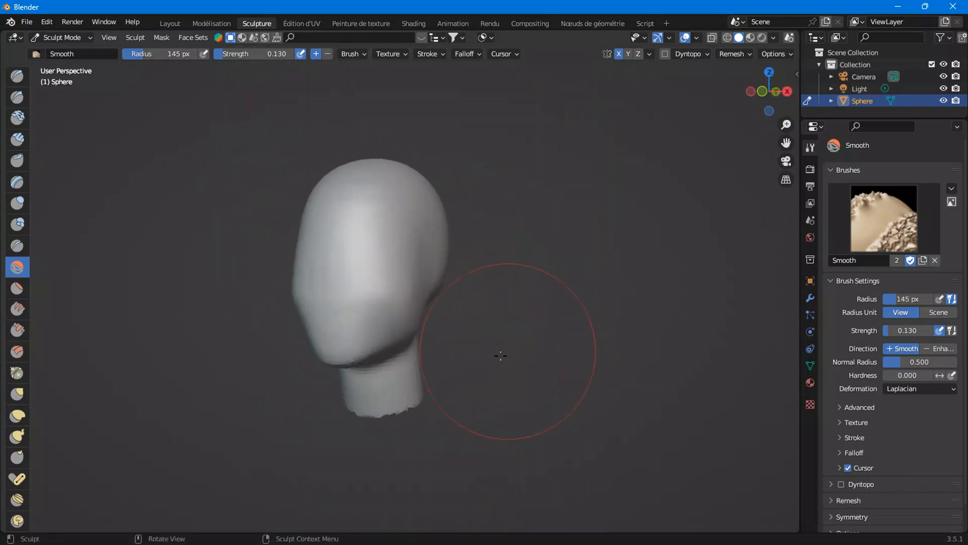
scroll(490, 378, "up", 5)
scroll(491, 378, "down", 6)
middle_click_drag(464, 331, 411, 352)
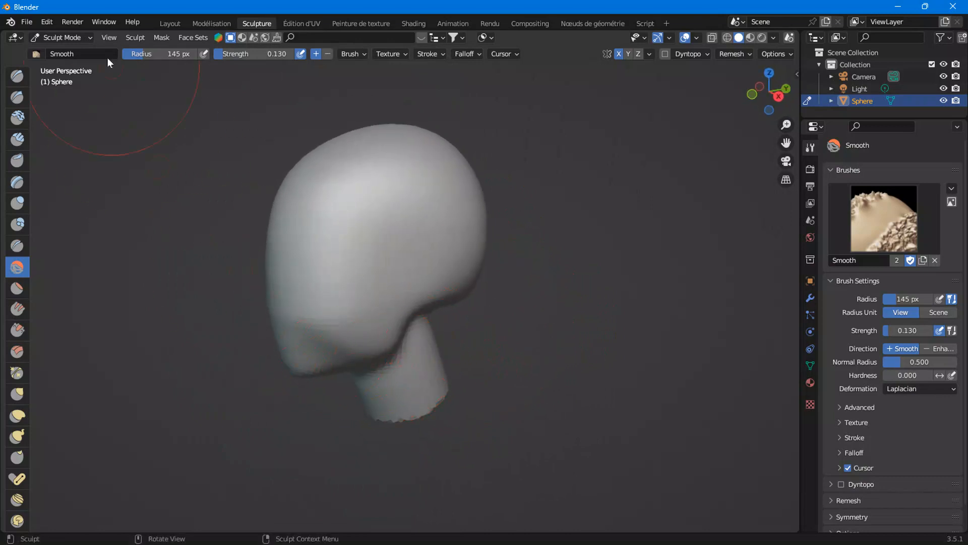
Return to the Layout workspace to inspect the sculpted head
left_click(170, 23)
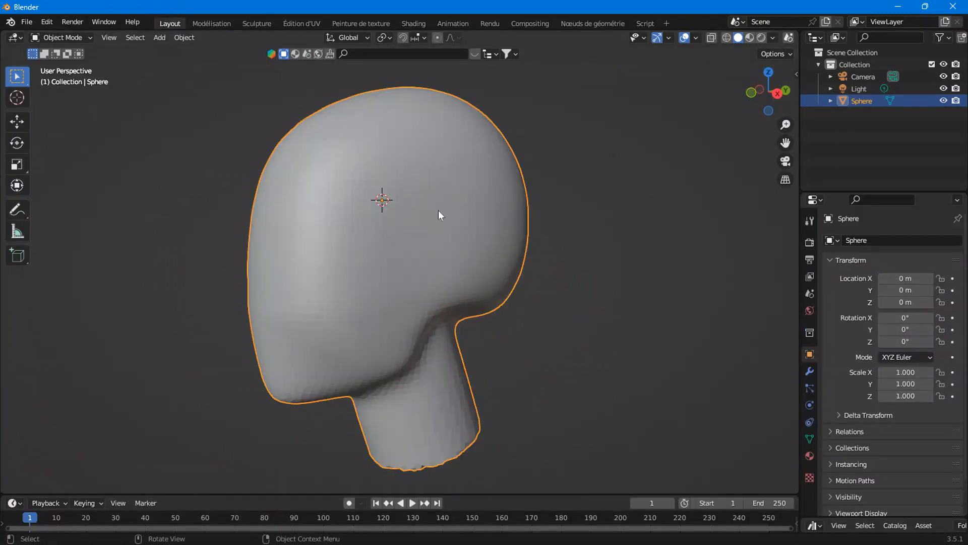
scroll(449, 232, "down", 1)
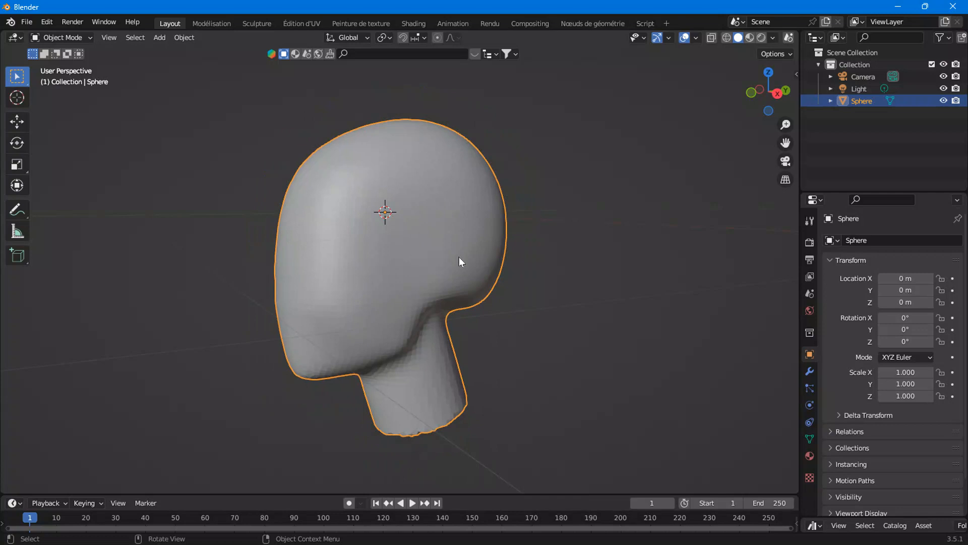